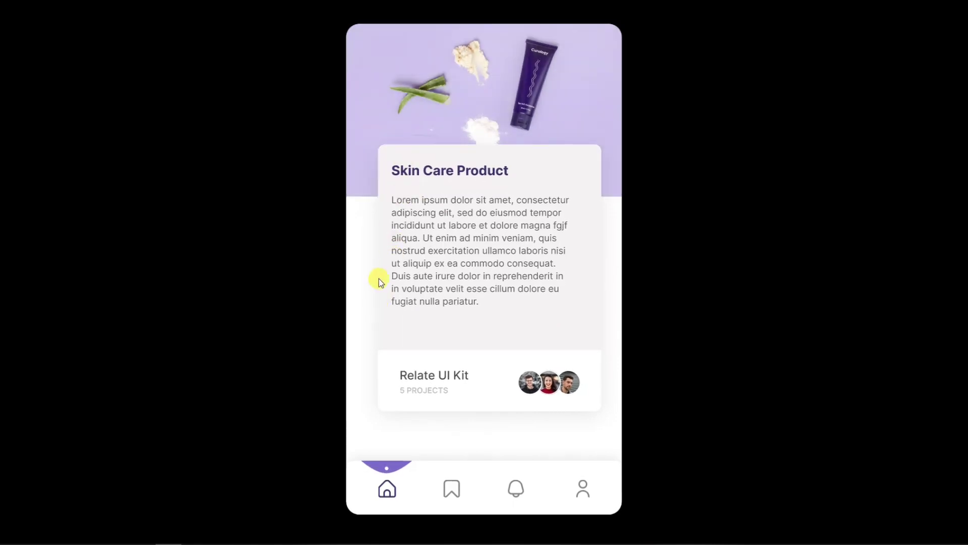
Preview the finished prototype by swiping through the product cards, opening the Skin Care Product details and returning to the products screen
{"action": "left_click", "coordinate": [372, 50]}
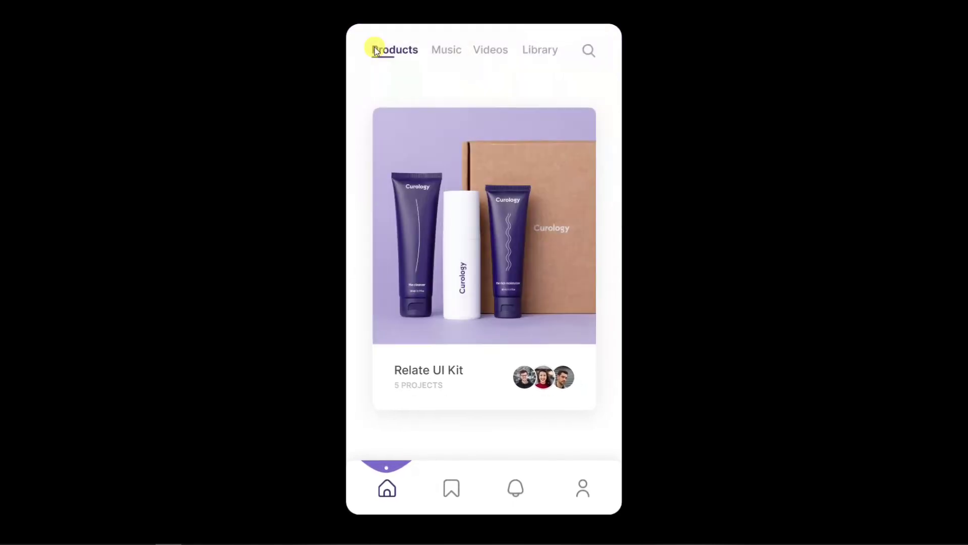
{"action": "left_click_drag", "start_coordinate": [427, 241], "coordinate": [499, 240]}
{"action": "left_click_drag", "start_coordinate": [400, 240], "coordinate": [458, 225]}
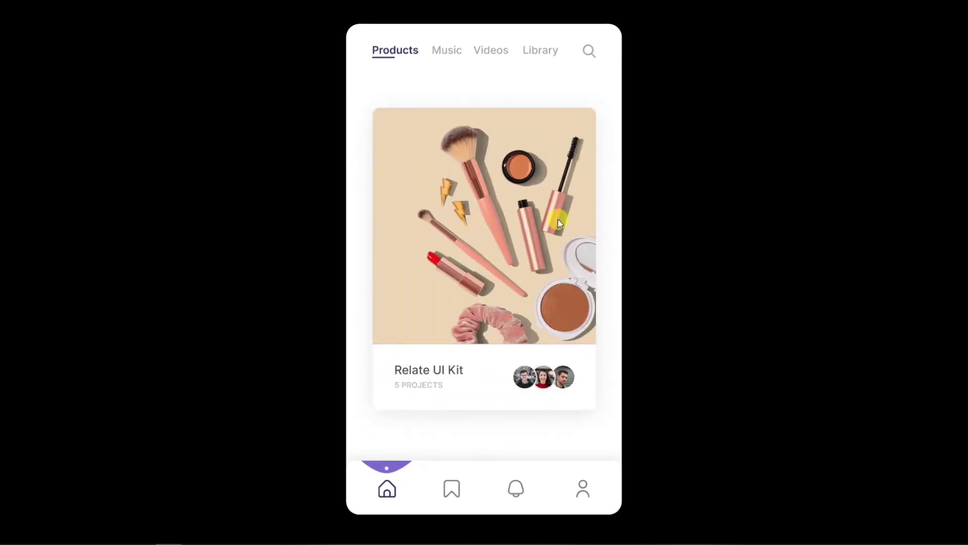
{"action": "left_click_drag", "start_coordinate": [558, 219], "coordinate": [454, 232]}
{"action": "left_click", "coordinate": [485, 232]}
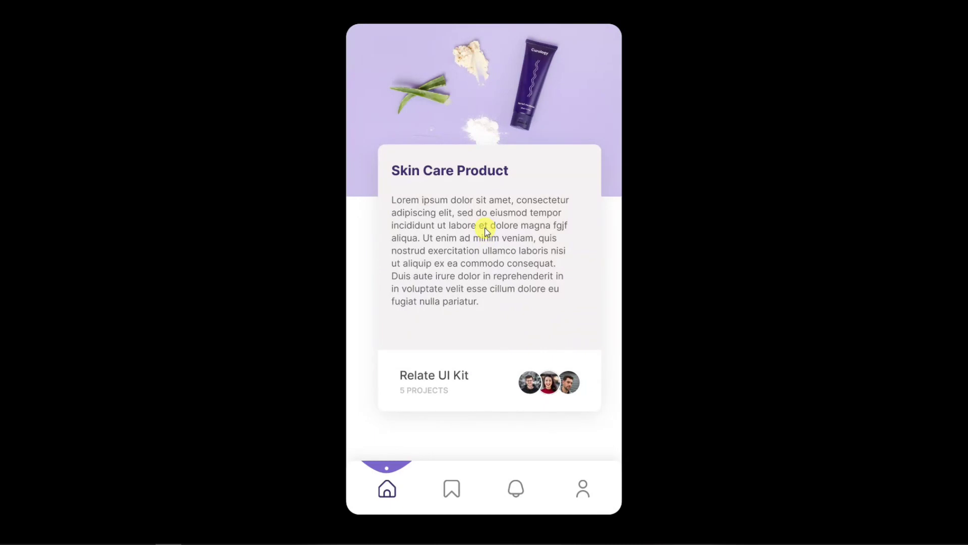
{"action": "left_click", "coordinate": [370, 43]}
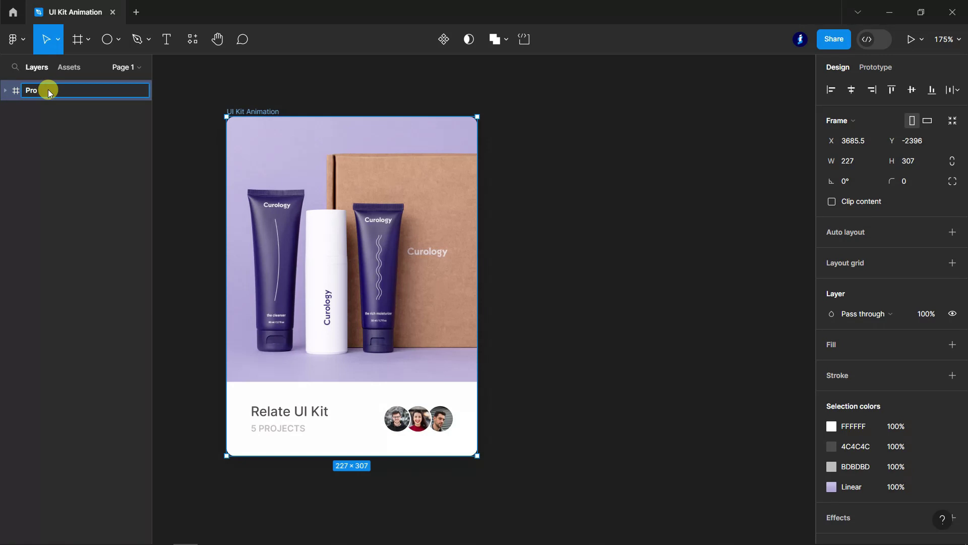
Rename the card frame as Product 1 and place a duplicate of it to the right on the same baseline
{"action": "type", "text": "1"}
{"action": "key", "text": "Return"}
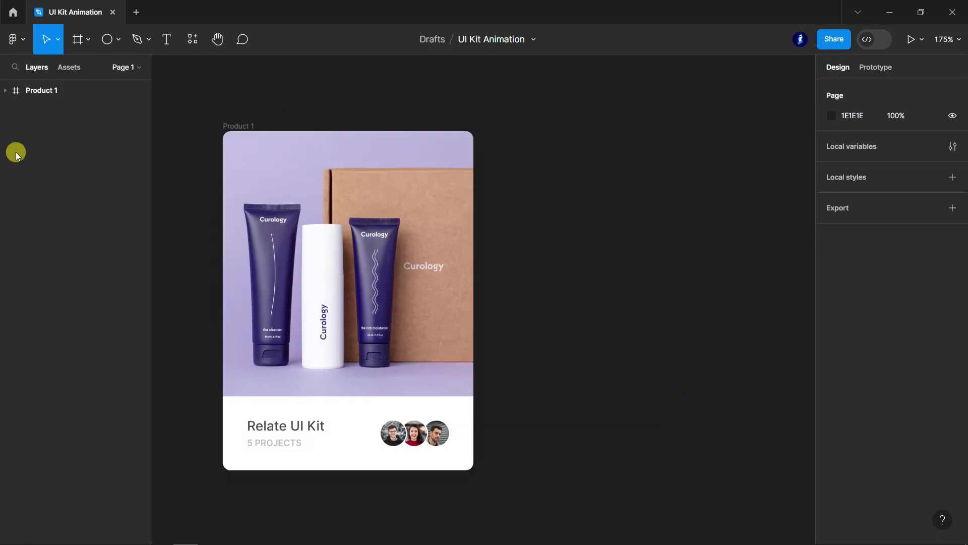
{"action": "left_click", "coordinate": [48, 93]}
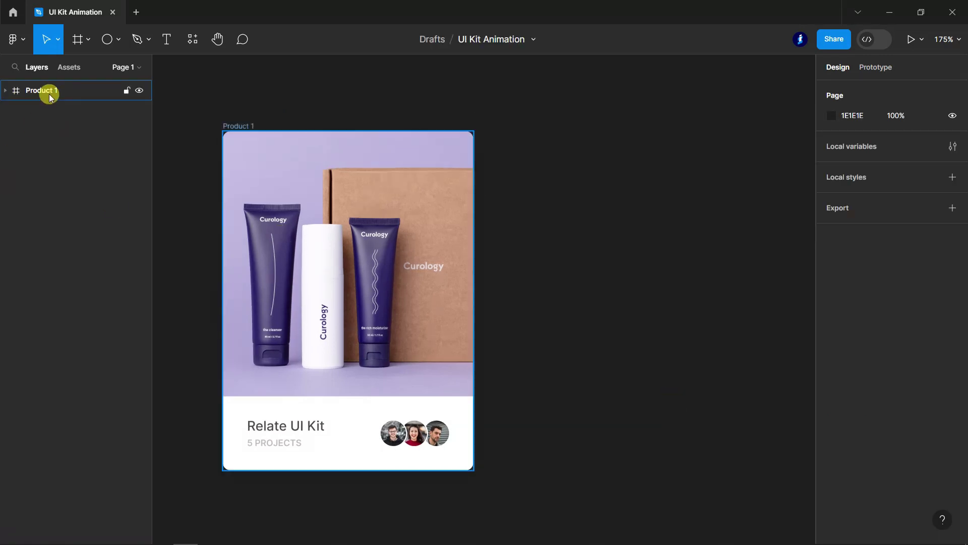
{"action": "left_click", "coordinate": [395, 244]}
{"action": "left_click_drag", "start_coordinate": [357, 234], "coordinate": [628, 228], "text": "alt"}
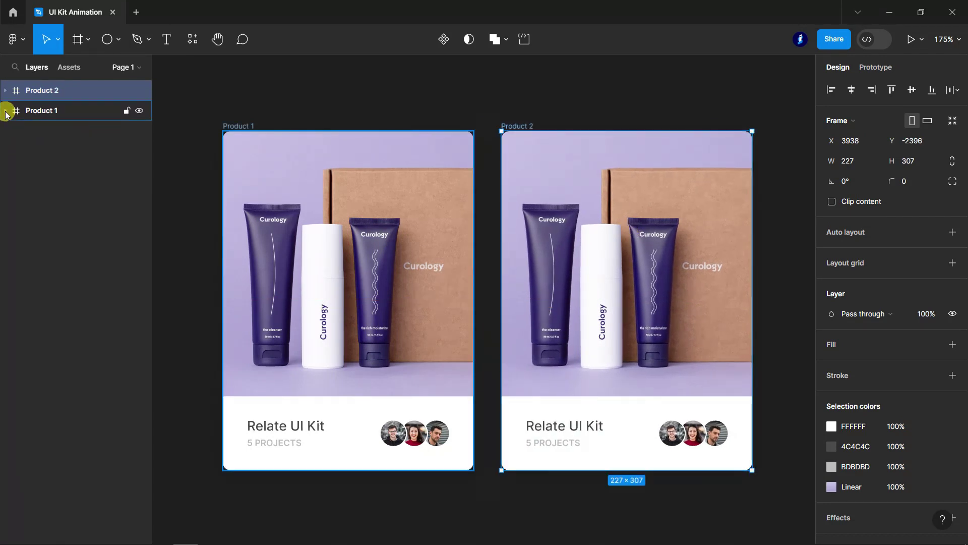
{"action": "left_click", "coordinate": [310, 80]}
Copy the Glossier product photo from Page 2 and paste it over the existing image in Product 1's mask group on Page 1
{"action": "left_click", "coordinate": [138, 67]}
{"action": "left_click", "coordinate": [37, 133]}
{"action": "scroll", "coordinate": [404, 217], "scroll_direction": "down", "scroll_amount": 5}
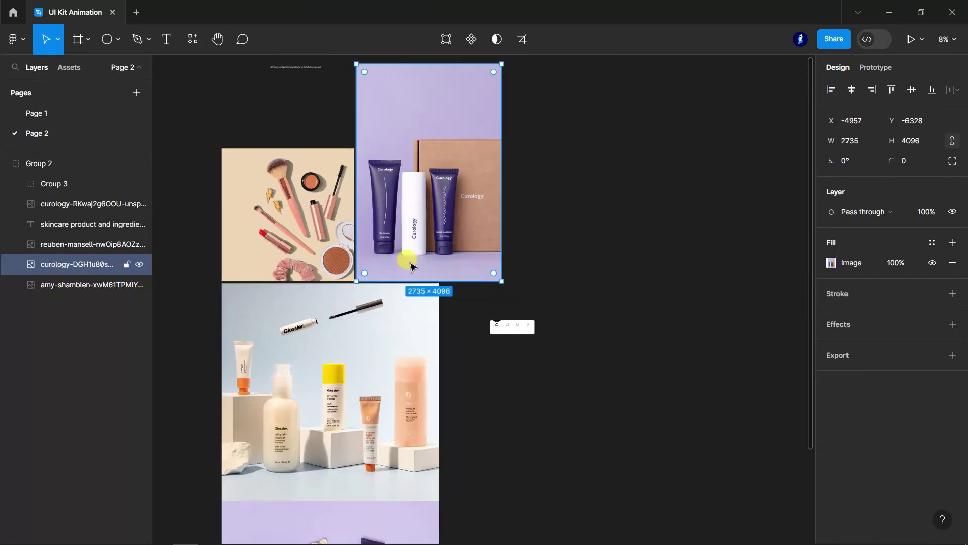
{"action": "left_click", "coordinate": [330, 378]}
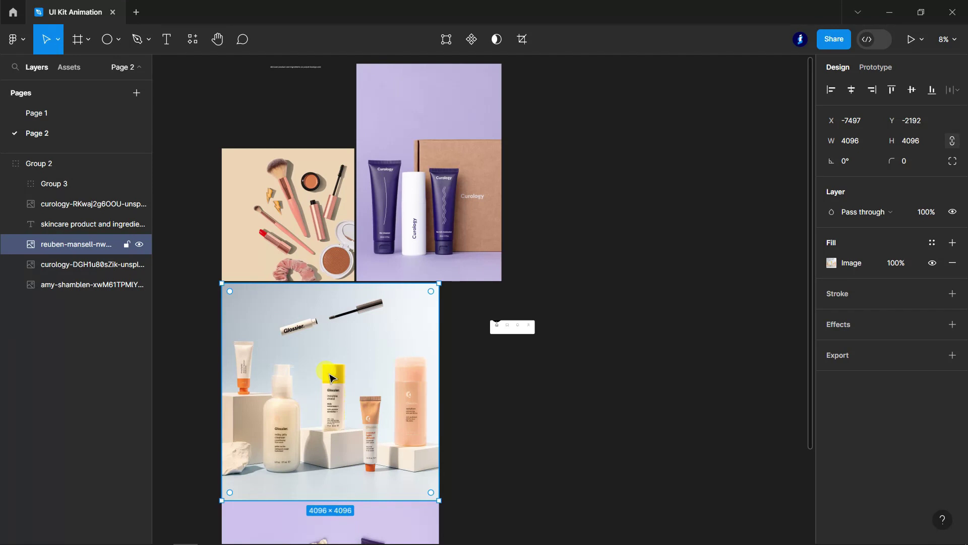
{"action": "left_click", "coordinate": [35, 113]}
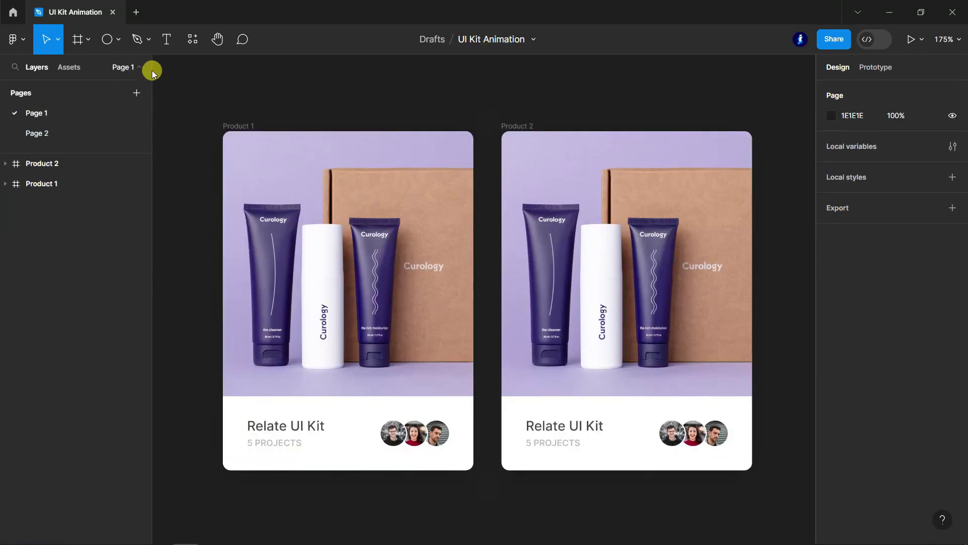
{"action": "left_click", "coordinate": [285, 191]}
{"action": "double_click", "coordinate": [385, 275]}
{"action": "key", "text": "ctrl+v"}
{"action": "left_click", "coordinate": [363, 333]}
{"action": "scroll", "coordinate": [705, 350], "scroll_direction": "up", "scroll_amount": 2}
{"action": "scroll", "coordinate": [549, 456], "scroll_direction": "up", "scroll_amount": 2}
{"action": "scroll", "coordinate": [538, 459], "scroll_direction": "up", "scroll_amount": 1}
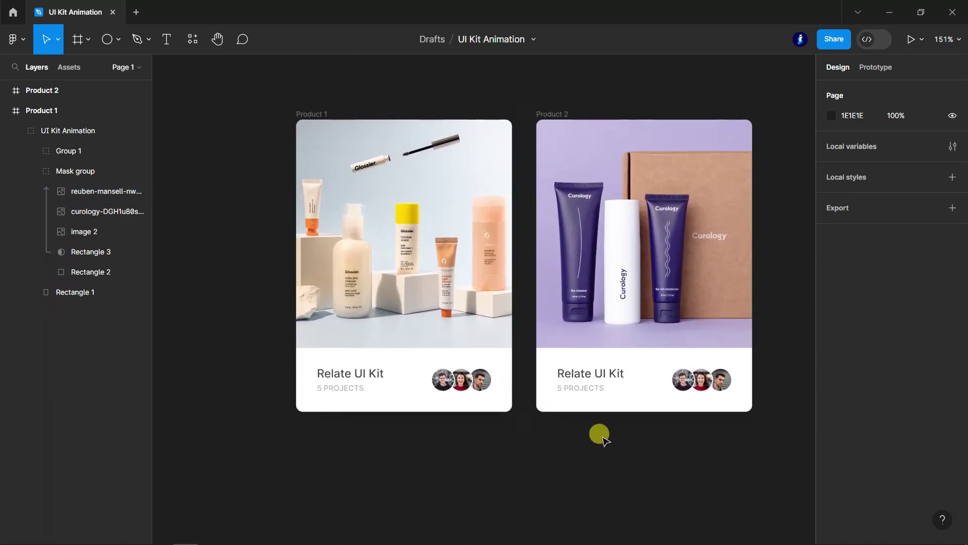
{"action": "scroll", "coordinate": [604, 437], "scroll_direction": "up", "scroll_amount": 1}
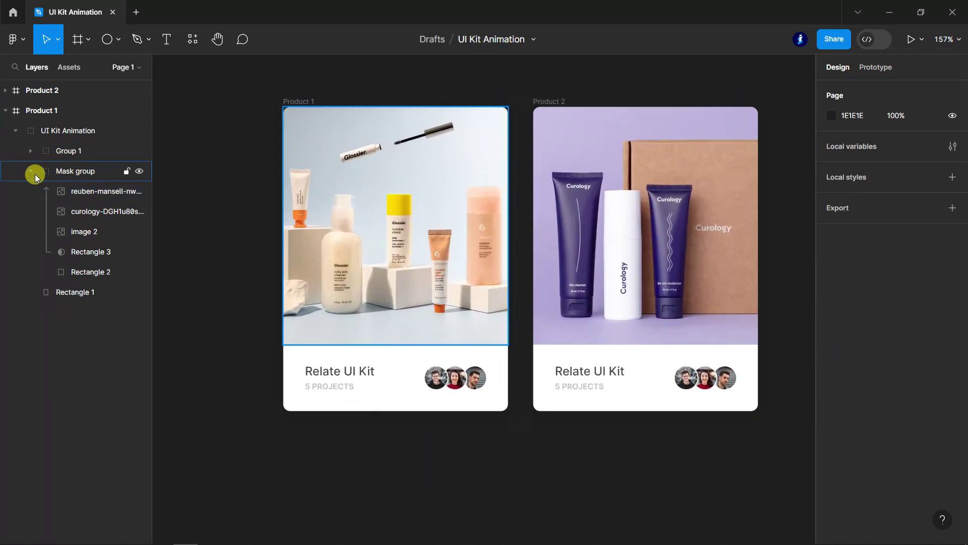
{"action": "left_click", "coordinate": [6, 125]}
{"action": "left_click", "coordinate": [166, 245]}
Duplicate the Product 2 card to its right to make a third, evenly spaced card in the row
{"action": "scroll", "coordinate": [651, 290], "scroll_direction": "down", "scroll_amount": 3}
{"action": "left_click", "coordinate": [656, 289]}
{"action": "left_click", "coordinate": [20, 90]}
{"action": "scroll", "coordinate": [302, 234], "scroll_direction": "down", "scroll_amount": 3}
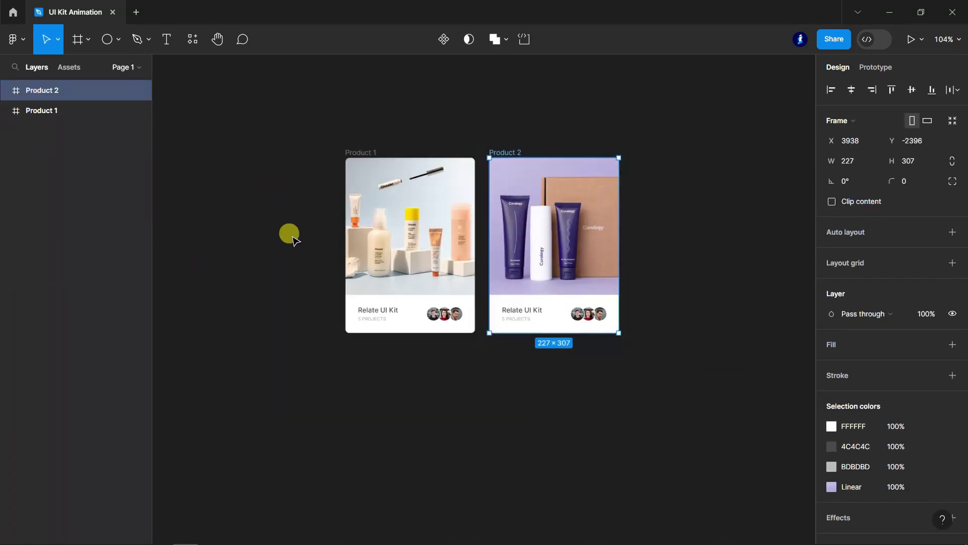
{"action": "left_click_drag", "start_coordinate": [542, 235], "coordinate": [631, 235]}
{"action": "scroll", "coordinate": [607, 158], "scroll_direction": "up", "scroll_amount": 5}
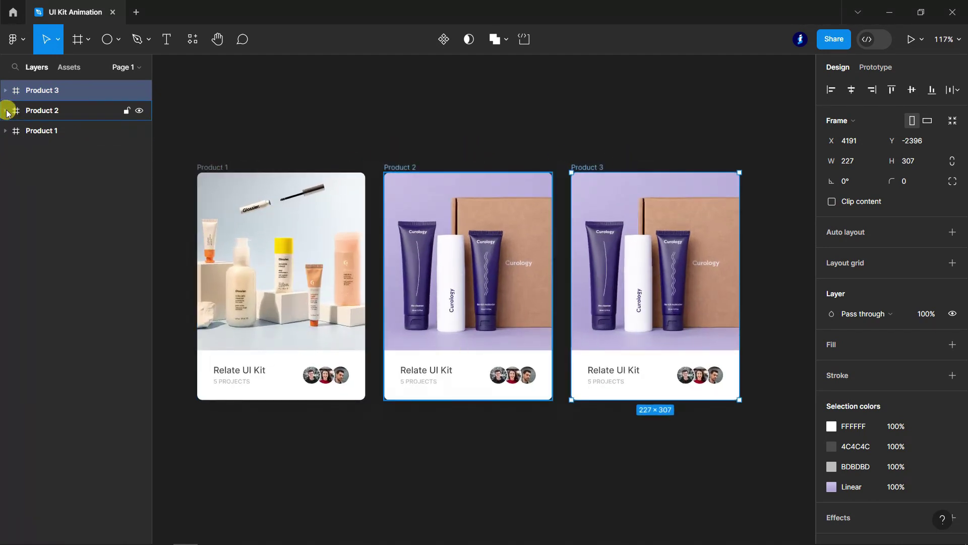
Copy the makeup brushes photo from Page 2 and paste it over the existing image in Product 2's mask group on Page 1
{"action": "left_click", "coordinate": [131, 67]}
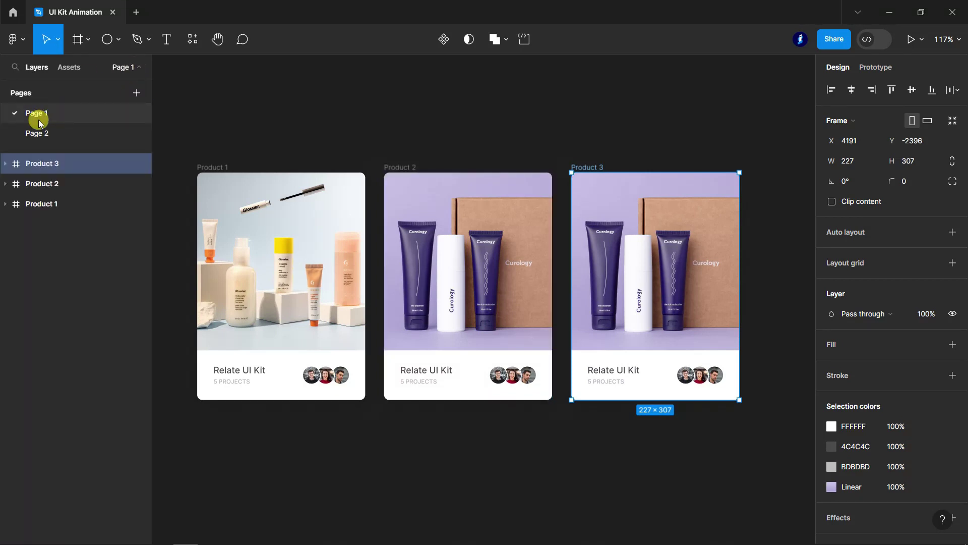
{"action": "left_click", "coordinate": [46, 134]}
{"action": "left_click", "coordinate": [312, 227]}
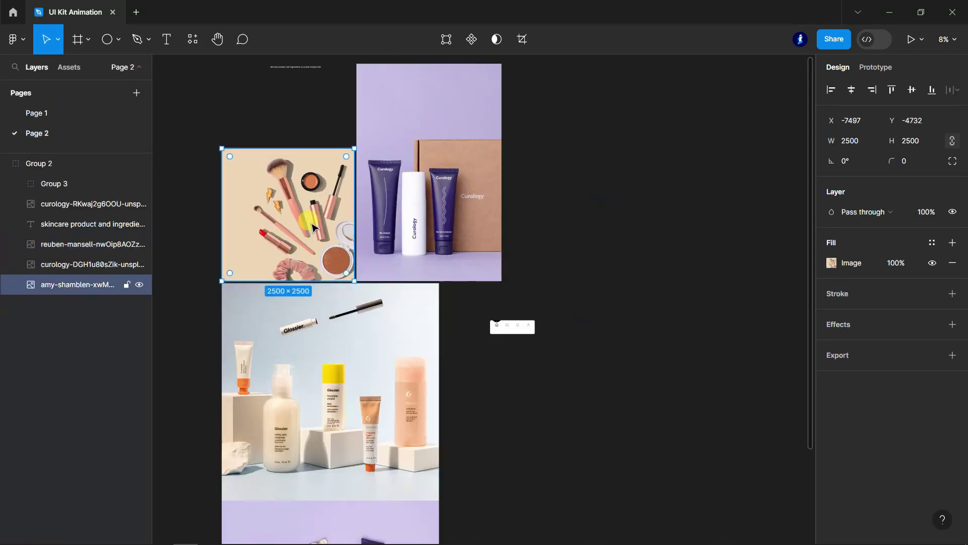
{"action": "left_click", "coordinate": [37, 113]}
{"action": "left_click", "coordinate": [133, 67]}
{"action": "left_click", "coordinate": [489, 271], "text": "ctrl"}
{"action": "key", "text": "ctrl+v"}
{"action": "scroll", "coordinate": [573, 218], "scroll_direction": "down", "scroll_amount": 3}
{"action": "left_click", "coordinate": [483, 446]}
{"action": "scroll", "coordinate": [568, 497], "scroll_direction": "up", "scroll_amount": 2}
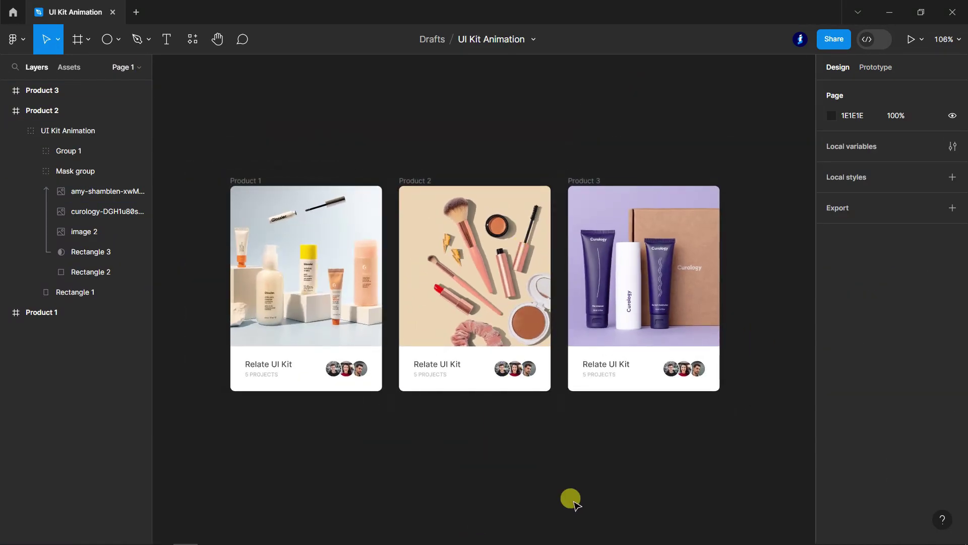
{"action": "left_click", "coordinate": [28, 132]}
{"action": "left_click", "coordinate": [15, 132]}
{"action": "left_click", "coordinate": [7, 110]}
Move the UI Kit Animation phone frame beside the Product 1 card, to the left of the card row
{"action": "left_click", "coordinate": [372, 122]}
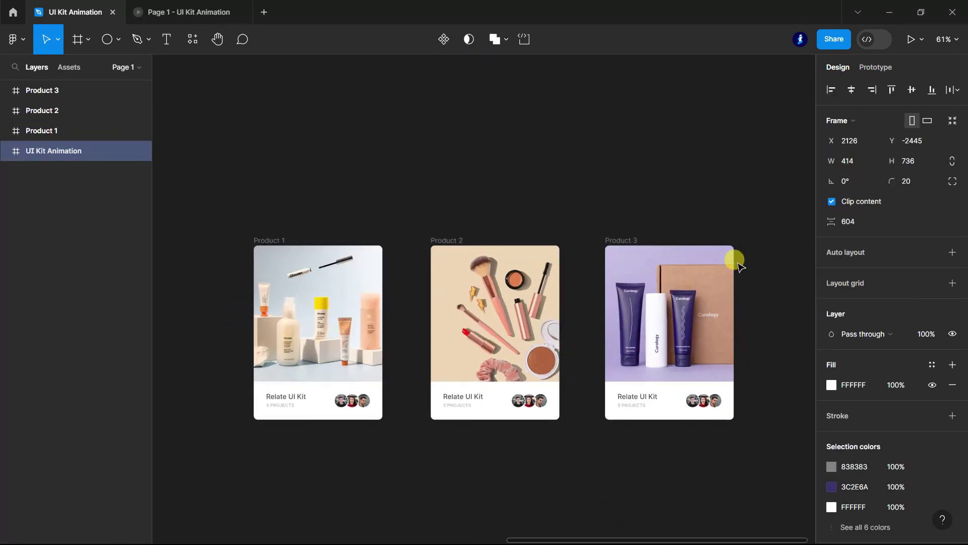
{"action": "scroll", "coordinate": [739, 266], "scroll_direction": "down", "scroll_amount": 5}
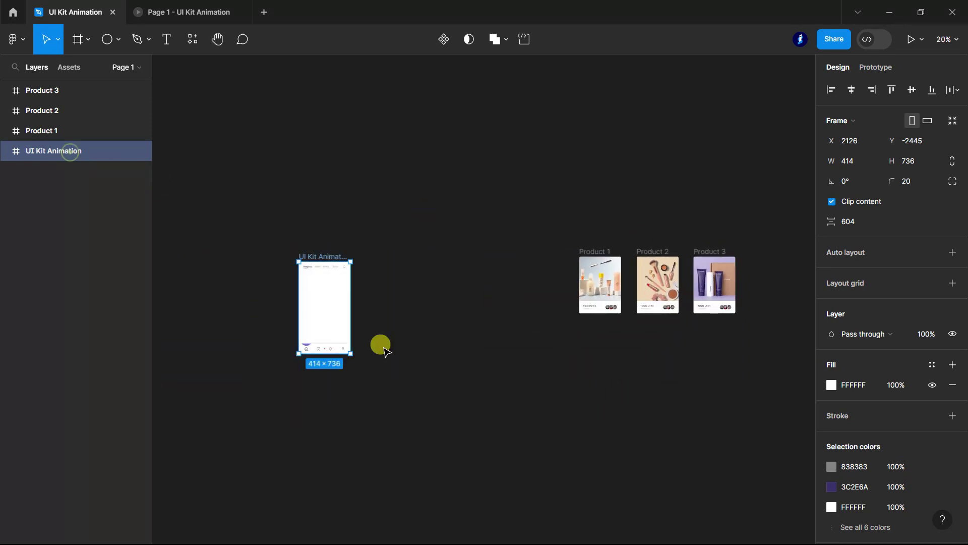
{"action": "left_click_drag", "start_coordinate": [341, 315], "coordinate": [540, 270]}
{"action": "scroll", "coordinate": [547, 292], "scroll_direction": "up", "scroll_amount": 5}
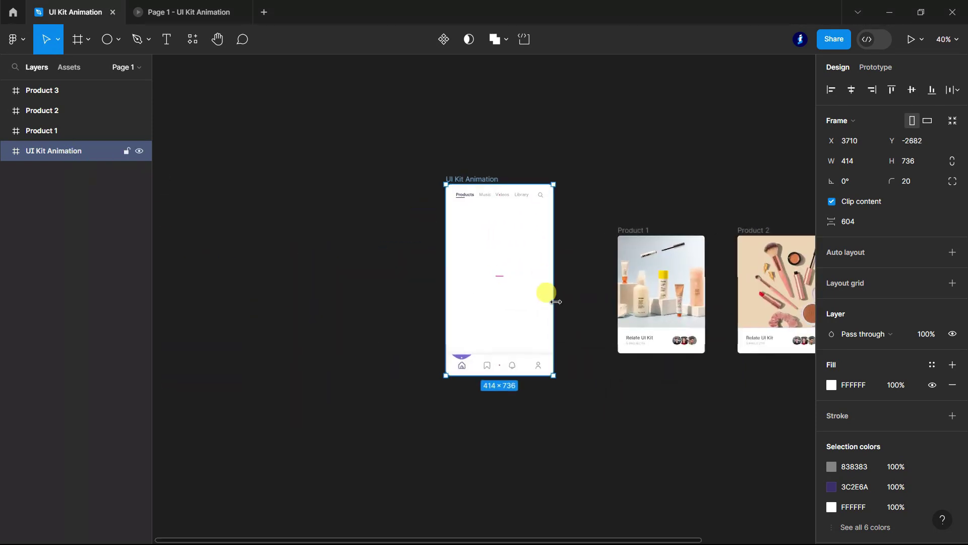
{"action": "left_click", "coordinate": [294, 289]}
{"action": "scroll", "coordinate": [287, 285], "scroll_direction": "down", "scroll_amount": 2}
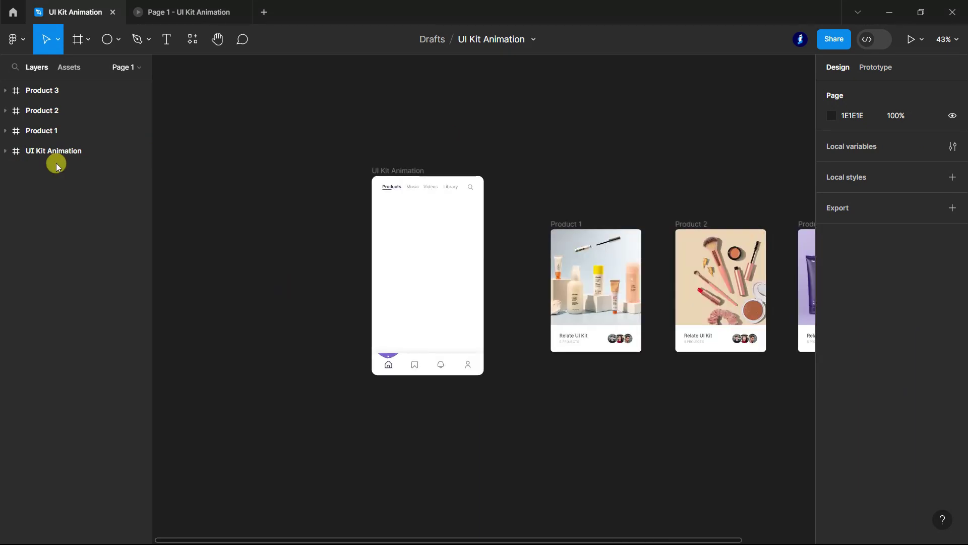
{"action": "left_click", "coordinate": [57, 152]}
{"action": "scroll", "coordinate": [244, 264], "scroll_direction": "down", "scroll_amount": 3}
{"action": "scroll", "coordinate": [328, 317], "scroll_direction": "up", "scroll_amount": 2}
{"action": "left_click_drag", "start_coordinate": [329, 317], "coordinate": [363, 323]}
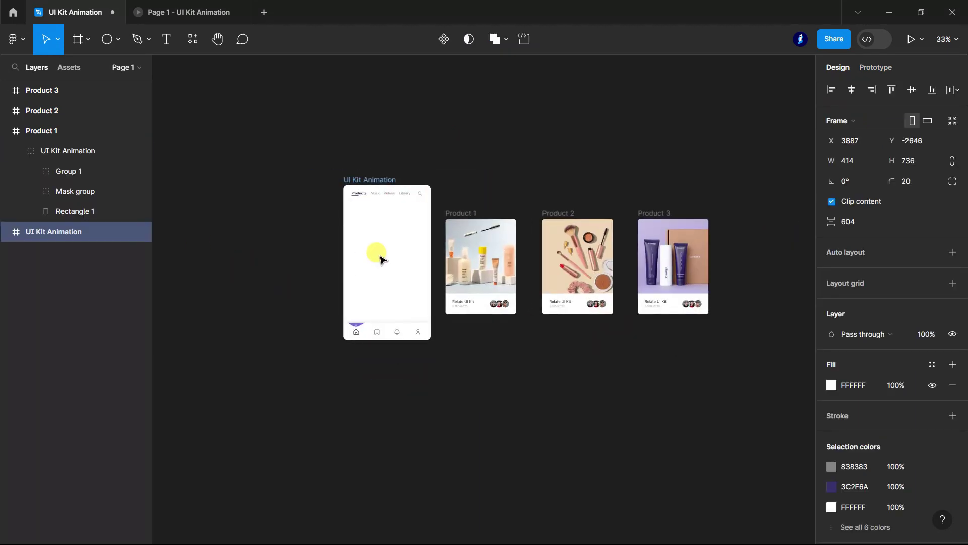
Nest the Product 1, Product 2 and Product 3 frames inside the UI Kit Animation frame, above its Search group
{"action": "left_click", "coordinate": [6, 131]}
{"action": "left_click", "coordinate": [30, 131]}
{"action": "left_click", "coordinate": [6, 151]}
{"action": "left_click", "coordinate": [40, 112], "text": "shift"}
{"action": "left_click", "coordinate": [39, 91], "text": "shift"}
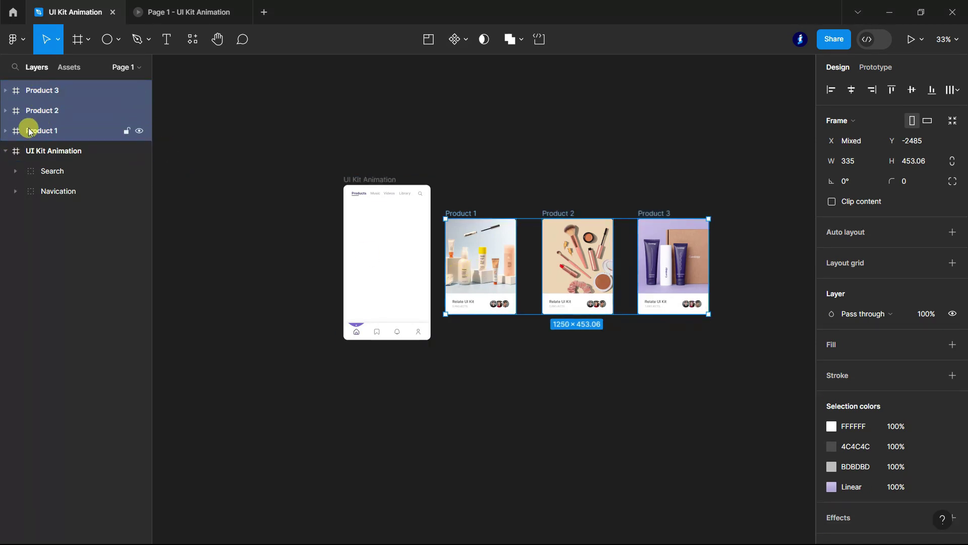
{"action": "left_click_drag", "start_coordinate": [38, 164], "coordinate": [36, 158]}
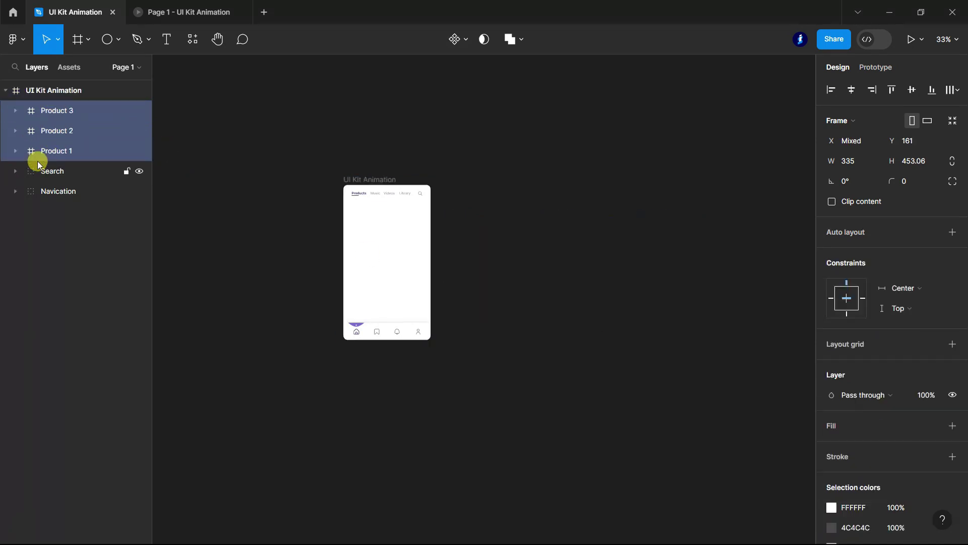
Position the three product cards at Y 126, with Product 1 centred in the phone frame and 75 px clear above and below
{"action": "left_click_drag", "start_coordinate": [471, 262], "coordinate": [406, 246]}
{"action": "scroll", "coordinate": [390, 263], "scroll_direction": "up", "scroll_amount": 5}
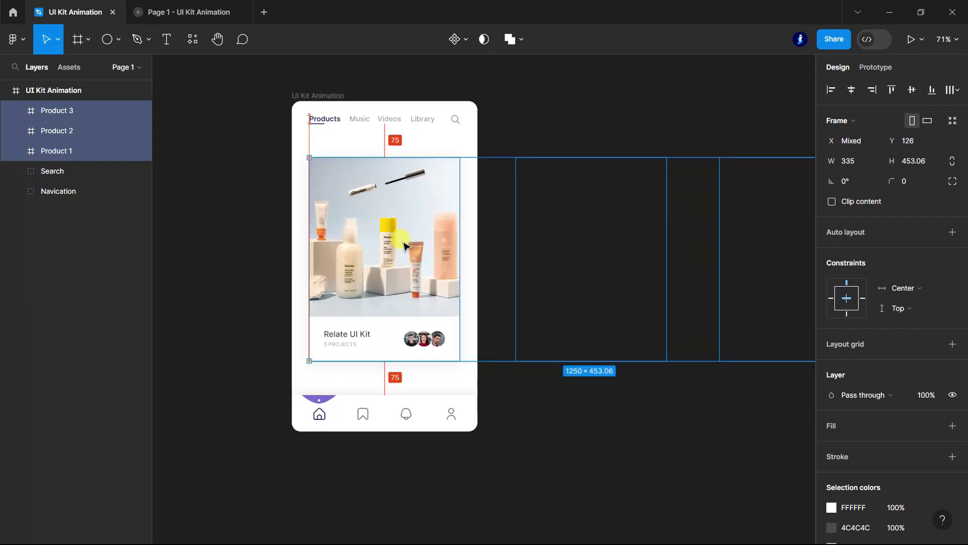
{"action": "left_click", "coordinate": [240, 263]}
Duplicate the UI Kit Animation frame directly below the original with a gap of 112 px
{"action": "scroll", "coordinate": [302, 322], "scroll_direction": "down", "scroll_amount": 5}
{"action": "scroll", "coordinate": [337, 123], "scroll_direction": "up", "scroll_amount": 3}
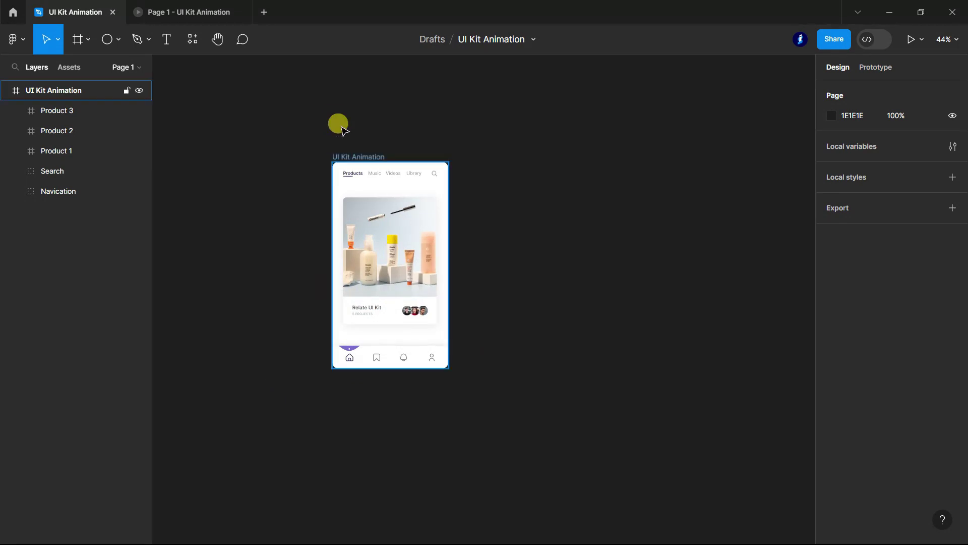
{"action": "scroll", "coordinate": [305, 184], "scroll_direction": "up", "scroll_amount": 1}
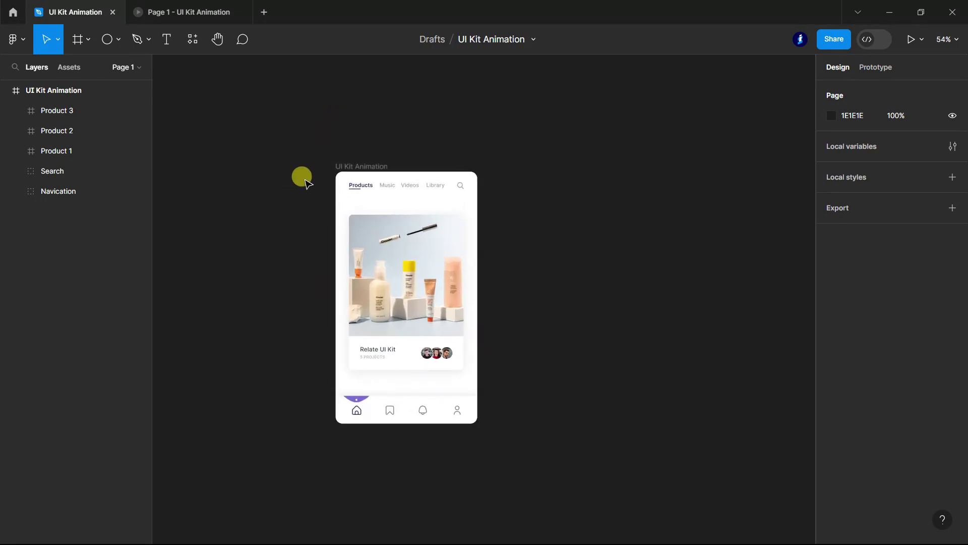
{"action": "scroll", "coordinate": [282, 202], "scroll_direction": "up", "scroll_amount": 3}
{"action": "scroll", "coordinate": [260, 219], "scroll_direction": "down", "scroll_amount": 1}
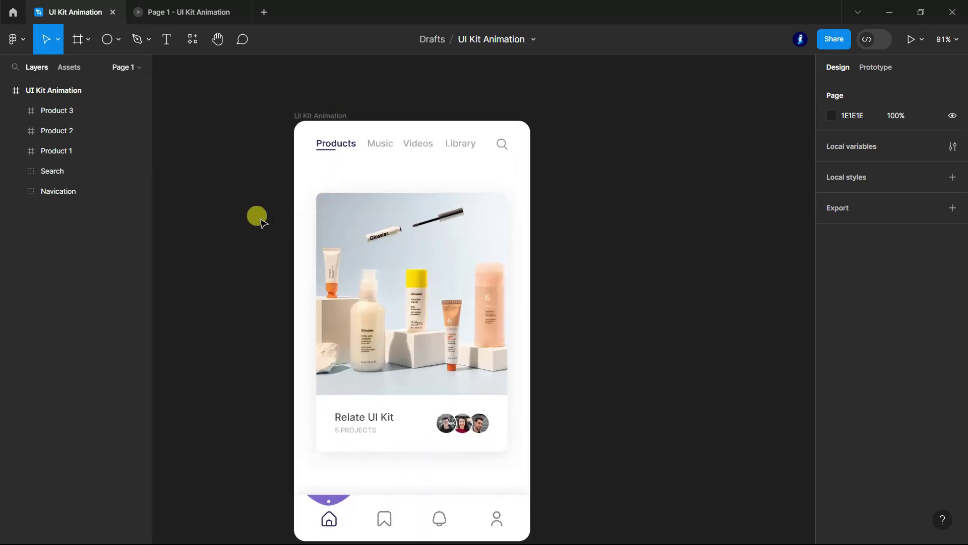
{"action": "scroll", "coordinate": [261, 222], "scroll_direction": "down", "scroll_amount": 4}
{"action": "left_click", "coordinate": [53, 90]}
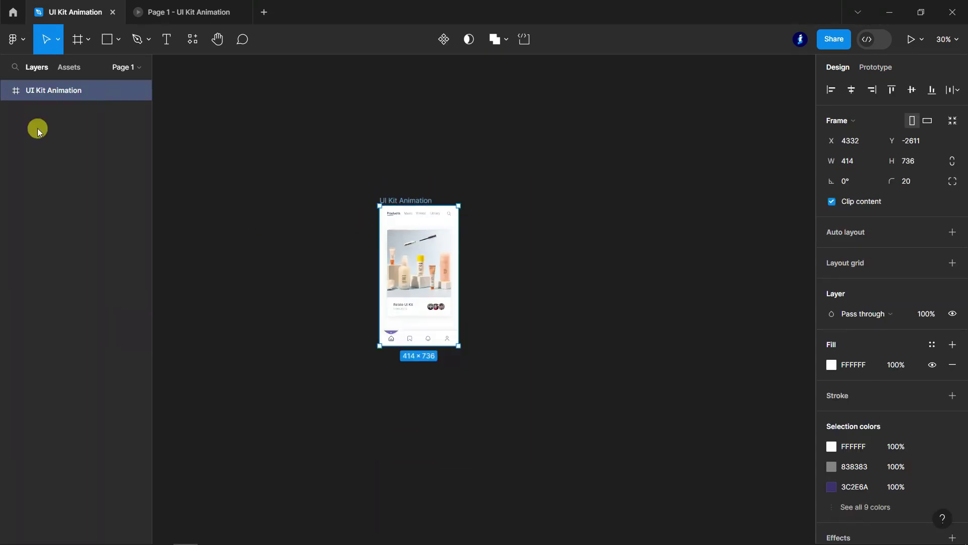
{"action": "left_click_drag", "start_coordinate": [421, 250], "coordinate": [425, 411]}
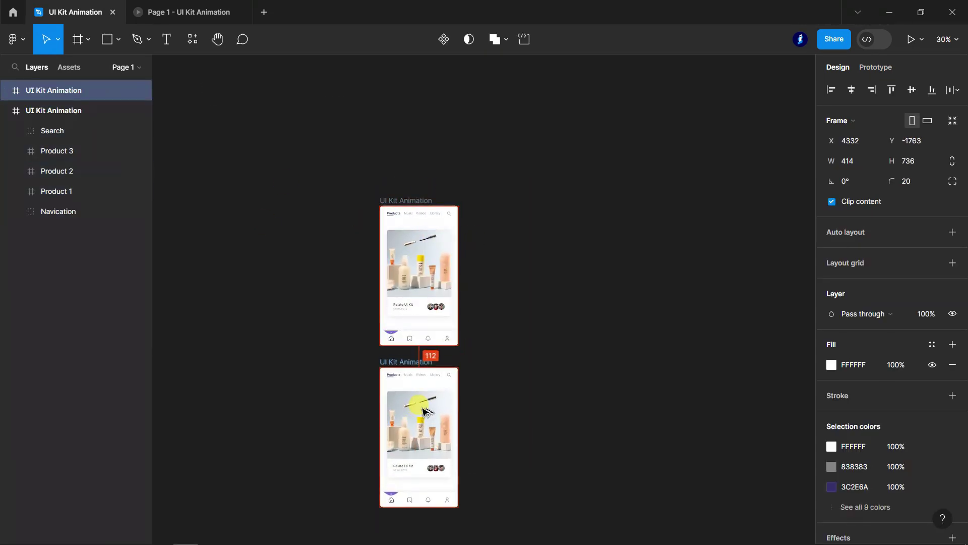
{"action": "left_click", "coordinate": [298, 322]}
{"action": "scroll", "coordinate": [301, 327], "scroll_direction": "down", "scroll_amount": 2}
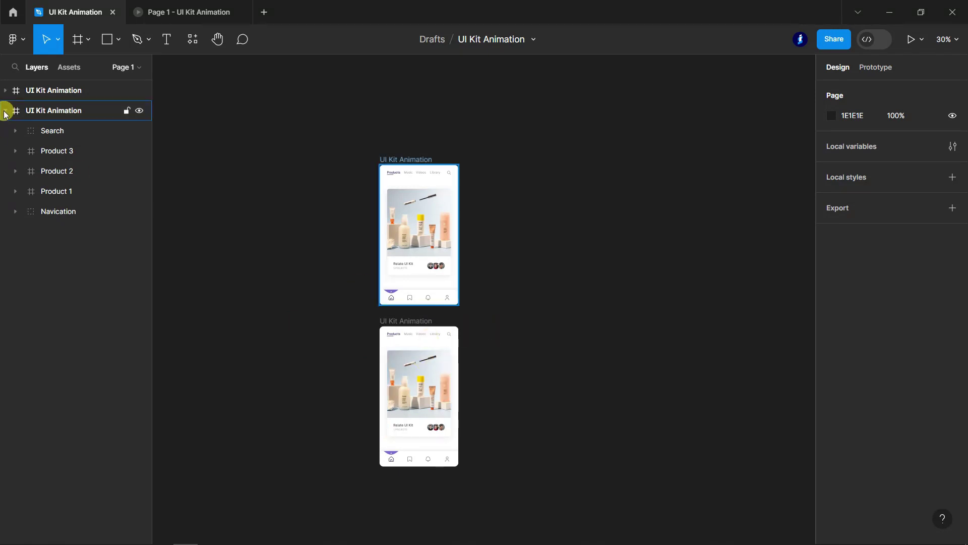
Shift the three product cards in the lower phone frame left together until Product 2 sits inside the phone at X 37
{"action": "left_click", "coordinate": [64, 104]}
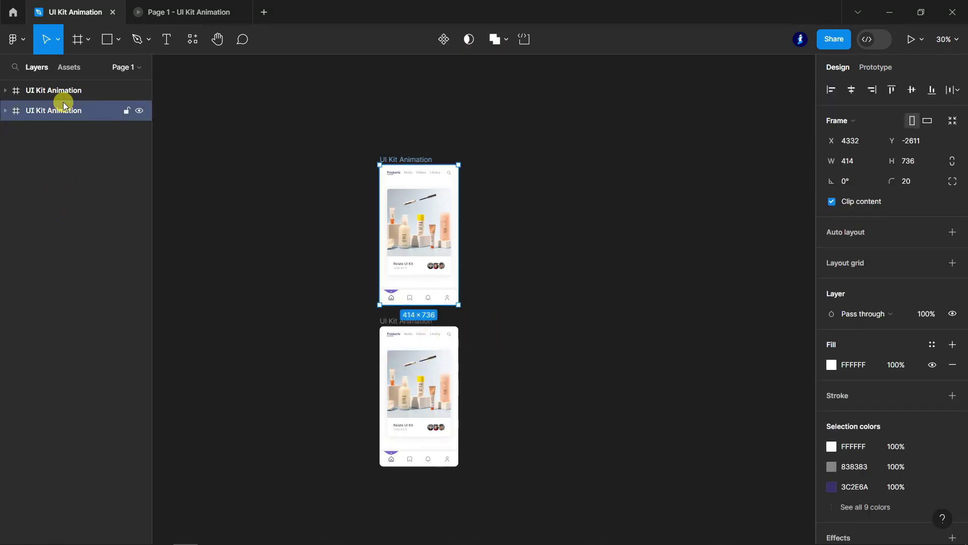
{"action": "left_click", "coordinate": [6, 90]}
{"action": "left_click", "coordinate": [74, 171]}
{"action": "left_click", "coordinate": [72, 160]}
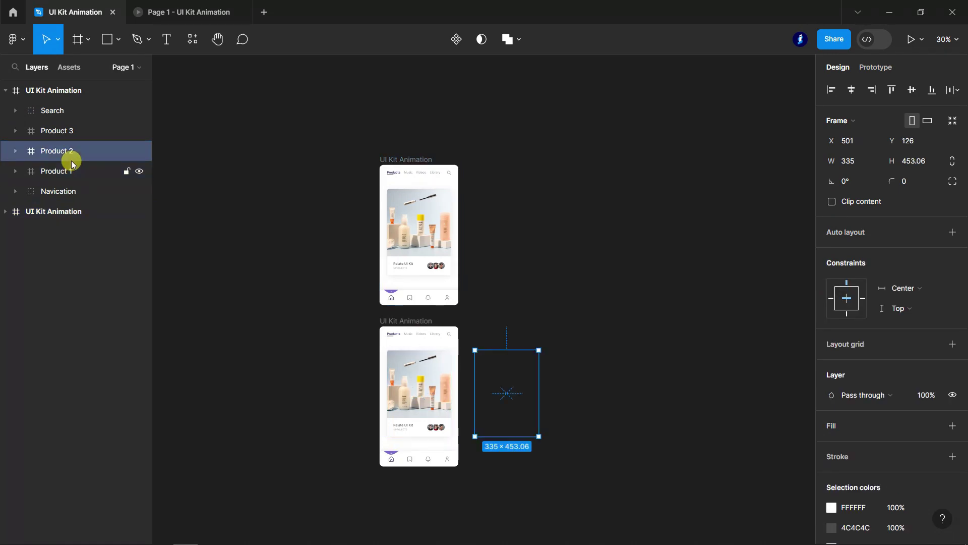
{"action": "left_click", "coordinate": [72, 171], "text": "shift"}
{"action": "scroll", "coordinate": [490, 429], "scroll_direction": "up", "scroll_amount": 3, "text": "ctrl"}
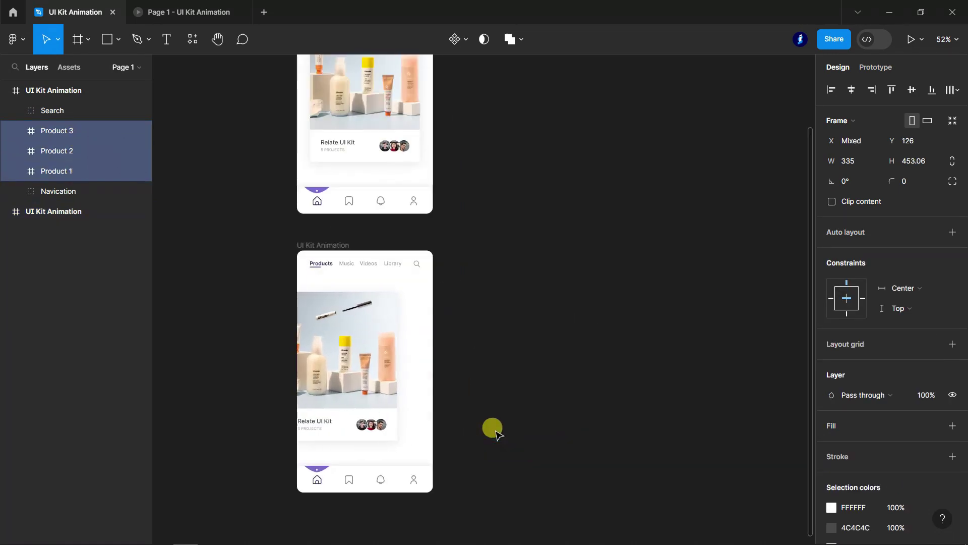
{"action": "key", "text": "shift+Left"}
{"action": "key", "text": "shift+Left"}
{"action": "key", "text": "shift+Left"}
{"action": "key", "text": "shift+Left"}
{"action": "key", "text": "shift+Left"}
{"action": "key", "text": "shift+Left"}
{"action": "key", "text": "shift+Left"}
{"action": "key", "text": "shift+Left"}
{"action": "key", "text": "shift+Left"}
{"action": "key", "text": "shift+Left"}
{"action": "key", "text": "shift+Left"}
{"action": "key", "text": "shift+Left"}
{"action": "key", "text": "shift+Left"}
{"action": "key", "text": "shift+Left"}
{"action": "key", "text": "shift+Left"}
{"action": "key", "text": "shift+Left"}
{"action": "key", "text": "shift+Left"}
{"action": "key", "text": "shift+Left"}
{"action": "key", "text": "shift+Left"}
{"action": "key", "text": "shift+Left"}
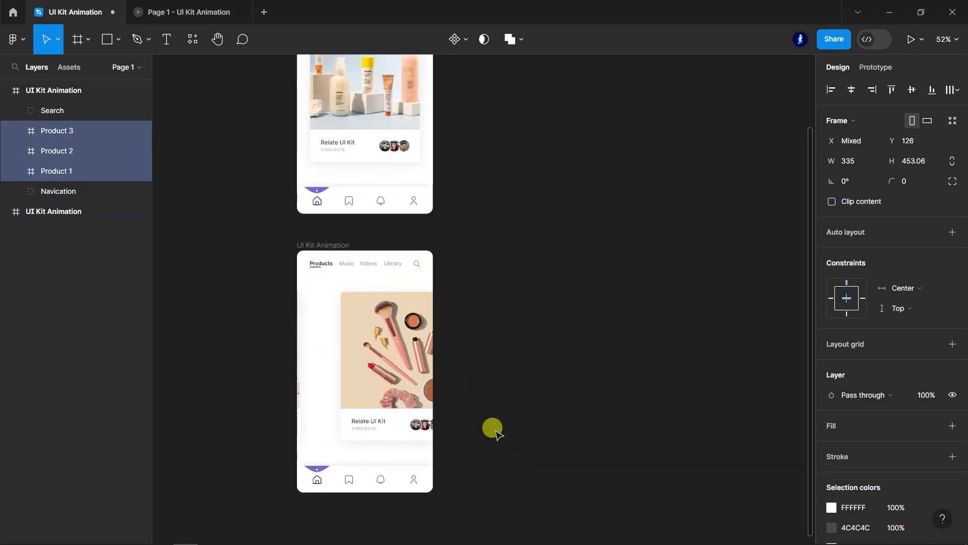
{"action": "key", "text": "shift+Left"}
Centre the Product 2 card horizontally in the lower phone frame, at X 40
{"action": "left_click", "coordinate": [364, 371]}
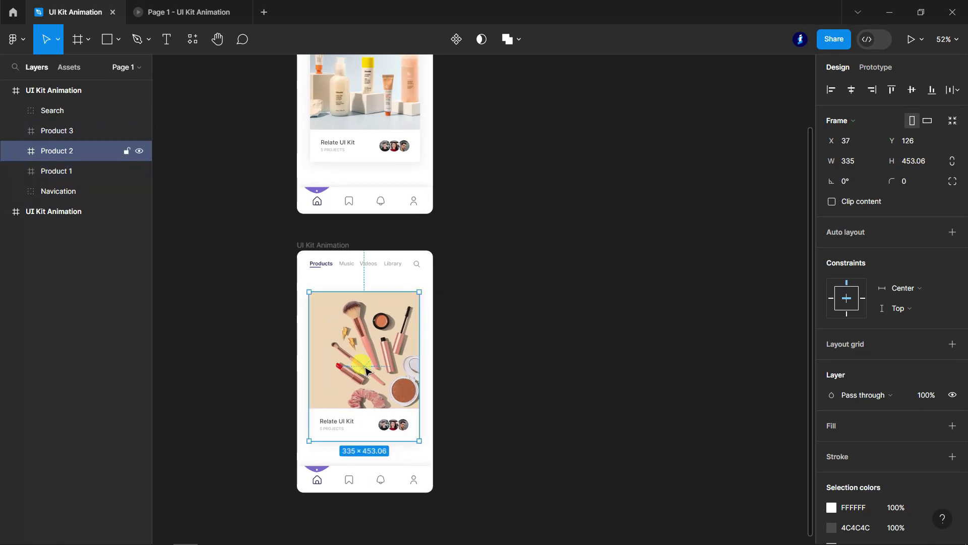
{"action": "left_click", "coordinate": [852, 90]}
{"action": "left_click", "coordinate": [344, 331]}
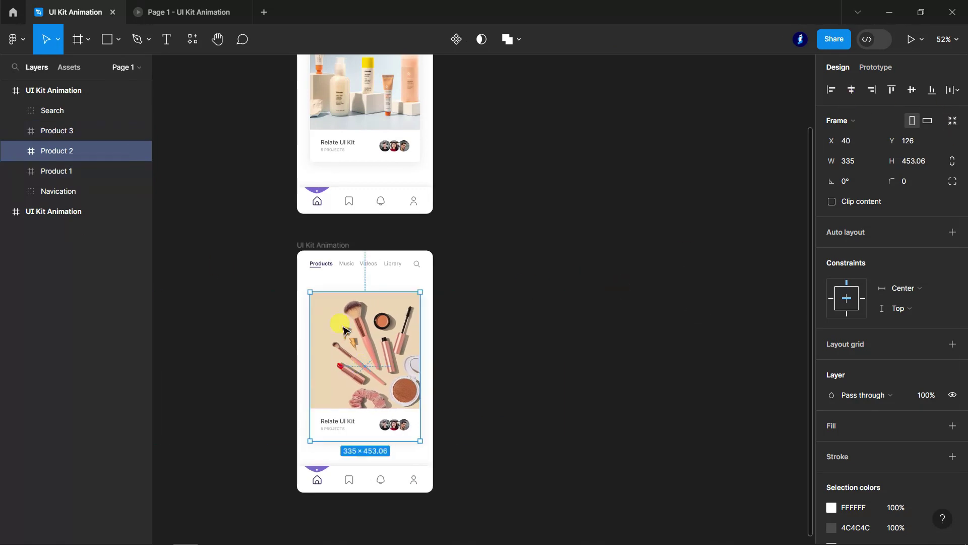
{"action": "left_click", "coordinate": [234, 237]}
Duplicate the lower UI Kit Animation frame directly beneath itself at Y -915, keeping the 112 px gap
{"action": "scroll", "coordinate": [238, 207], "scroll_direction": "down", "scroll_amount": 3}
{"action": "scroll", "coordinate": [318, 488], "scroll_direction": "up", "scroll_amount": 1}
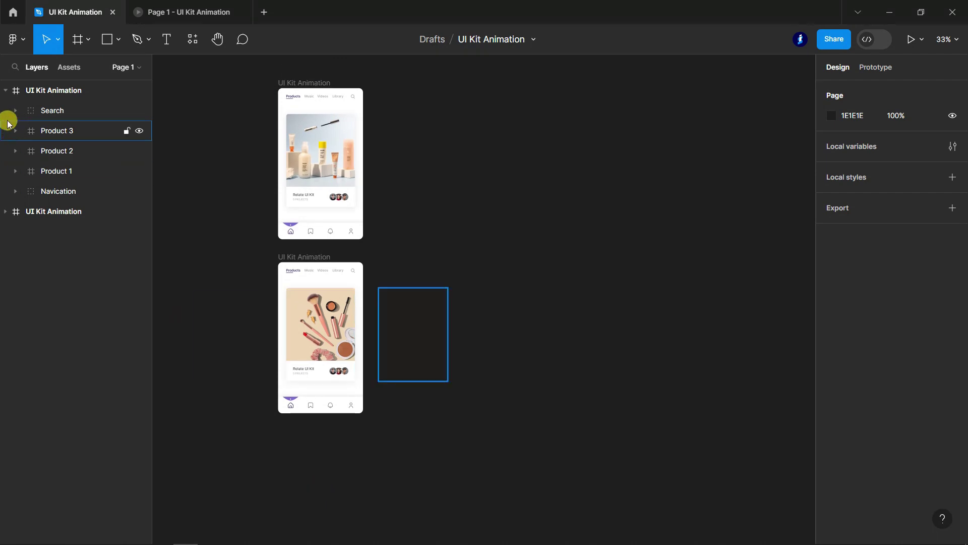
{"action": "left_click", "coordinate": [45, 91]}
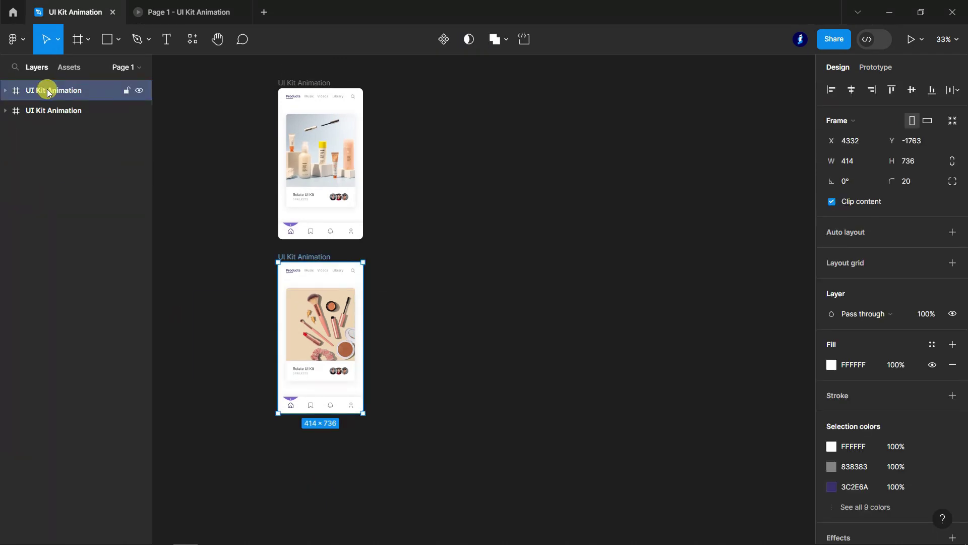
{"action": "scroll", "coordinate": [361, 292], "scroll_direction": "down", "scroll_amount": 1}
{"action": "left_click_drag", "start_coordinate": [320, 368], "coordinate": [326, 440]}
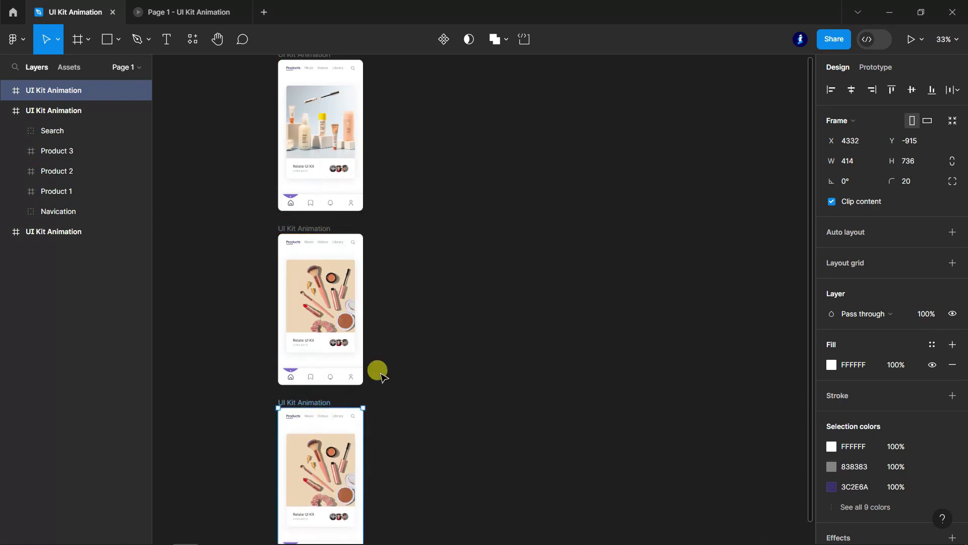
Shift the three product cards in the third phone frame left together and centre Product 3 in the phone at X 40
{"action": "scroll", "coordinate": [379, 371], "scroll_direction": "down", "scroll_amount": 5}
{"action": "left_click", "coordinate": [5, 111]}
{"action": "left_click", "coordinate": [5, 91]}
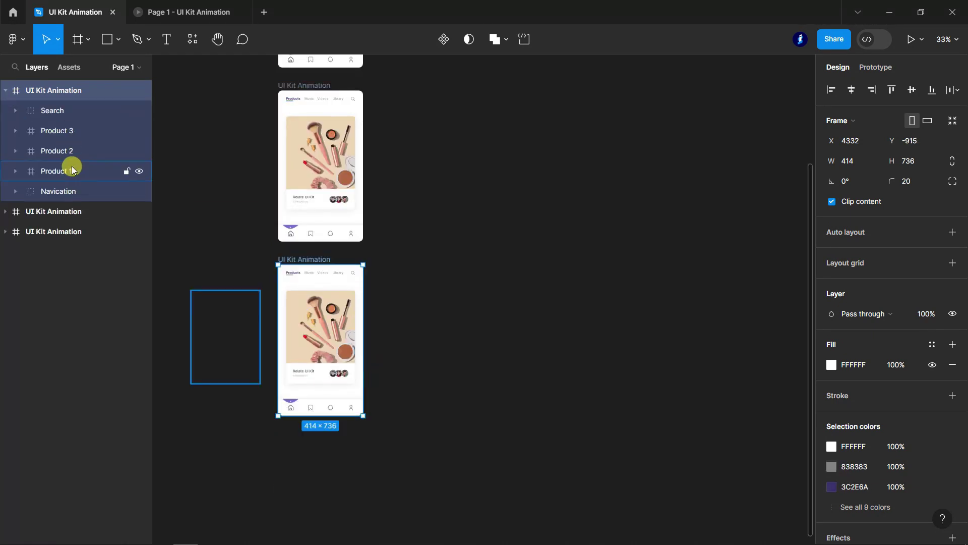
{"action": "left_click", "coordinate": [71, 166]}
{"action": "left_click", "coordinate": [80, 131], "text": "shift"}
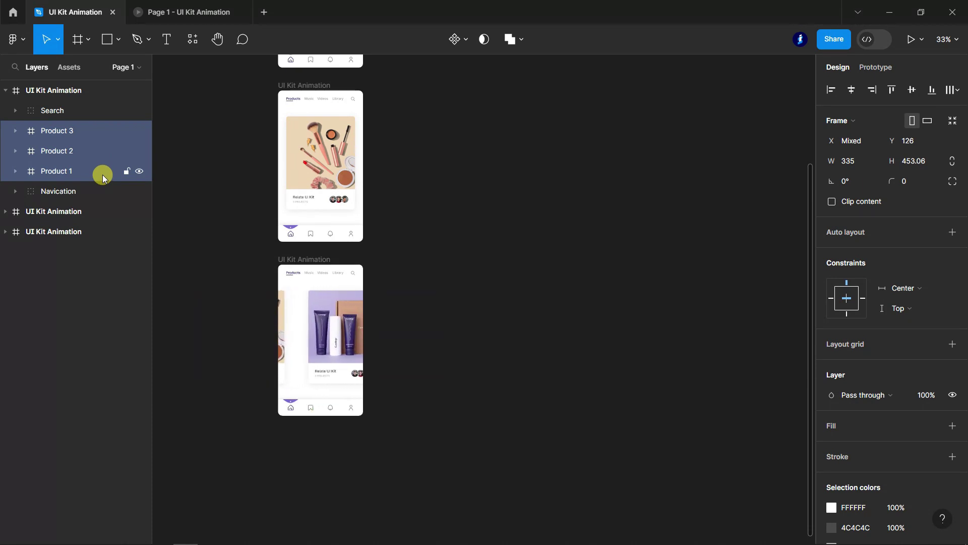
{"action": "left_click", "coordinate": [852, 89]}
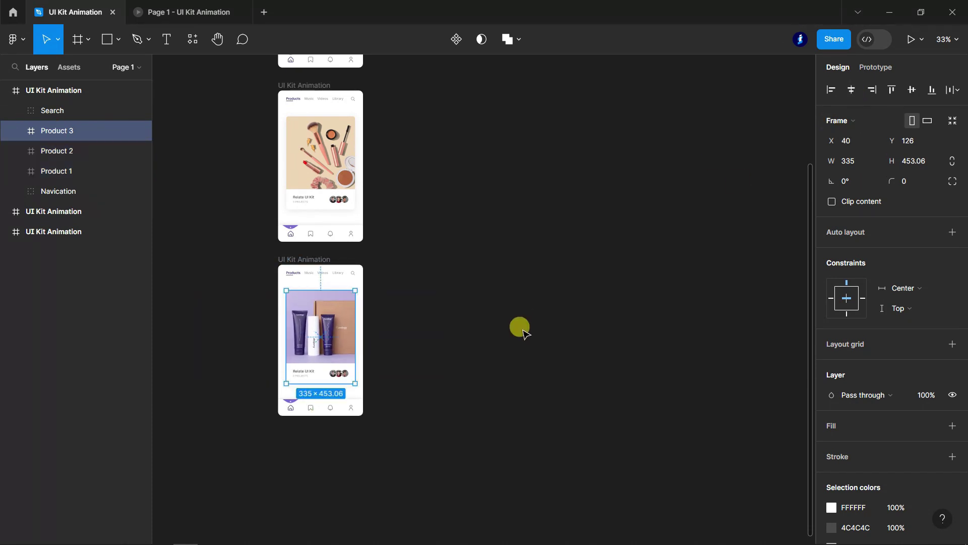
{"action": "left_click", "coordinate": [477, 359]}
Rename the second phone frame UI Kit Animation2 and the third one UI Kit Animation3
{"action": "scroll", "coordinate": [474, 391], "scroll_direction": "down", "scroll_amount": 3}
{"action": "scroll", "coordinate": [446, 420], "scroll_direction": "up", "scroll_amount": 1}
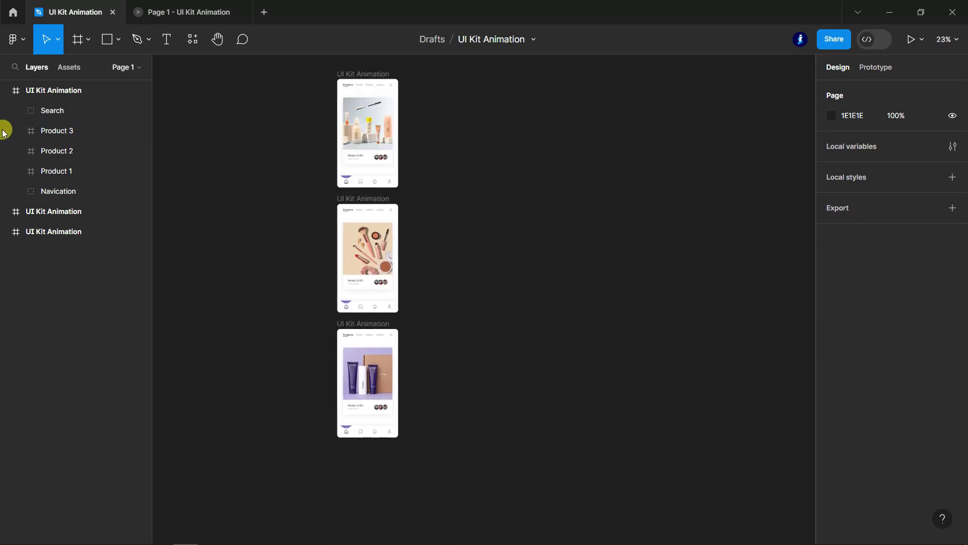
{"action": "left_click", "coordinate": [5, 91]}
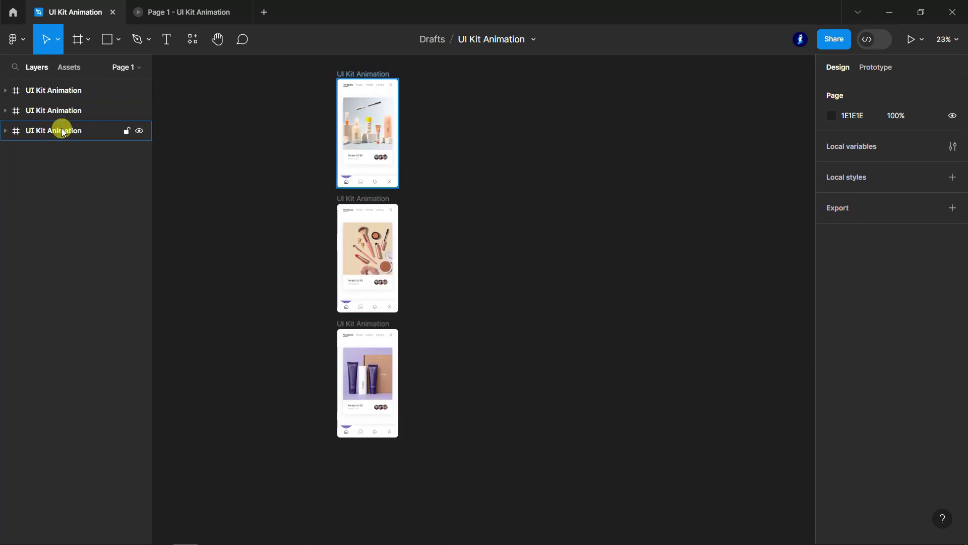
{"action": "double_click", "coordinate": [90, 110]}
{"action": "type", "text": "2"}
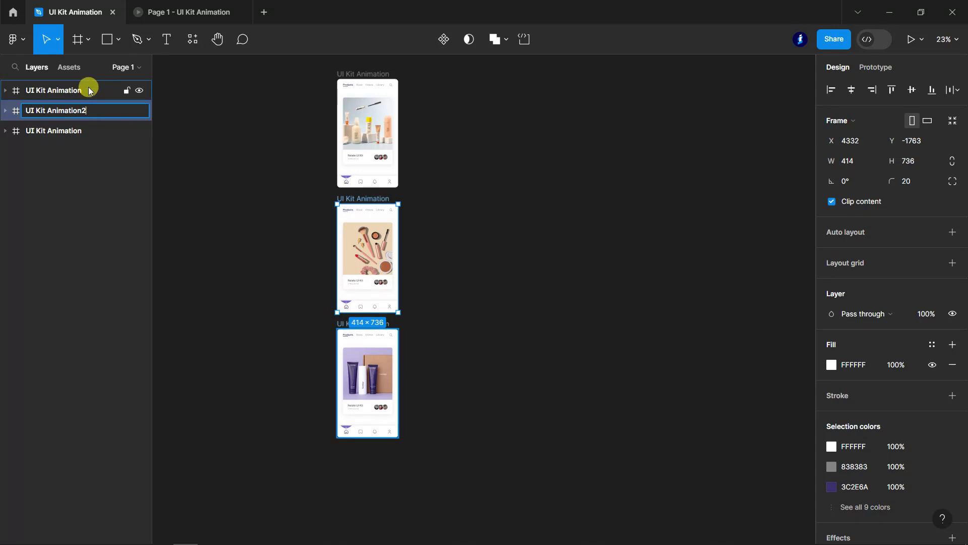
{"action": "double_click", "coordinate": [89, 89]}
{"action": "type", "text": "3"}
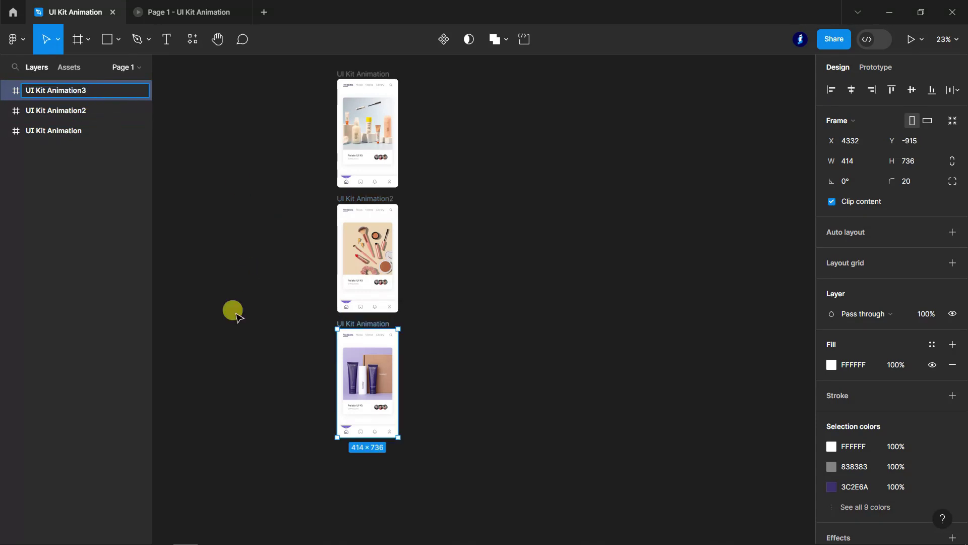
{"action": "left_click", "coordinate": [233, 313]}
Link Product 1 in the first phone frame to UI Kit Animation2 with an On drag interaction using Ease out
{"action": "scroll", "coordinate": [373, 152], "scroll_direction": "up", "scroll_amount": 2}
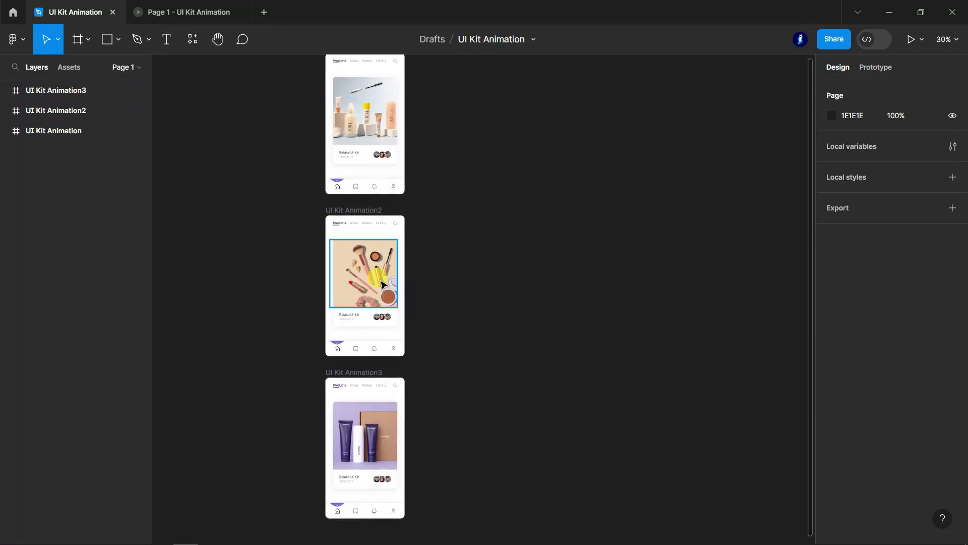
{"action": "left_click", "coordinate": [371, 135]}
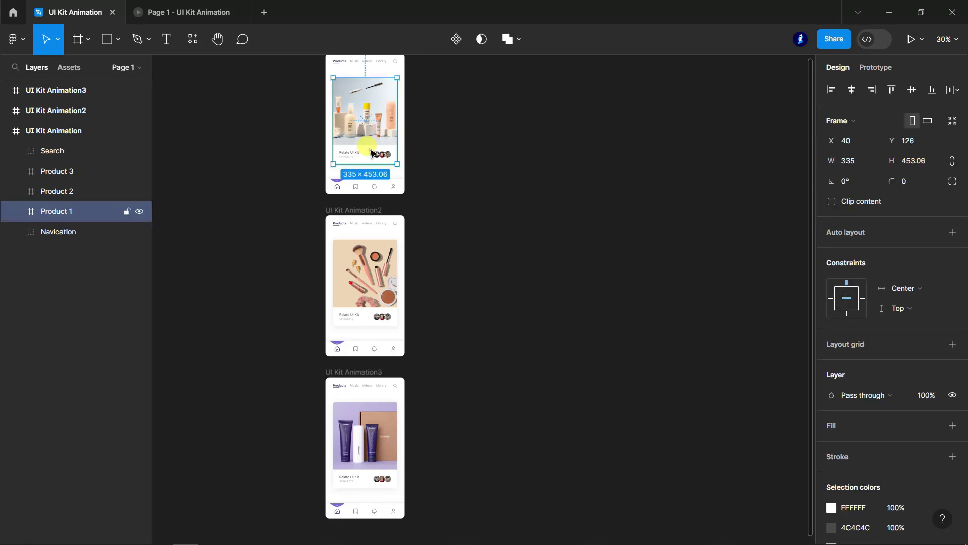
{"action": "left_click", "coordinate": [876, 69]}
{"action": "left_click_drag", "start_coordinate": [365, 165], "coordinate": [369, 234]}
{"action": "left_click", "coordinate": [332, 252]}
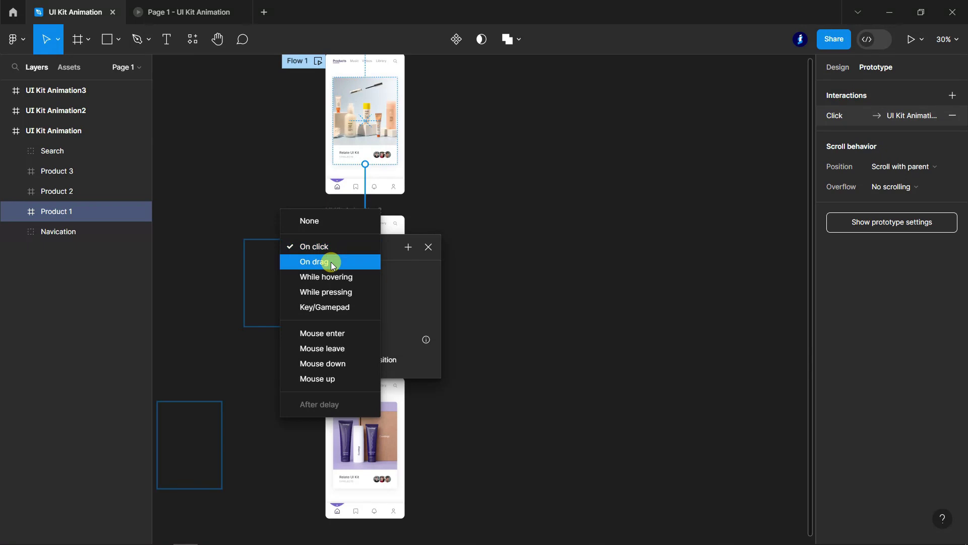
{"action": "left_click", "coordinate": [331, 262]}
{"action": "left_click", "coordinate": [367, 342]}
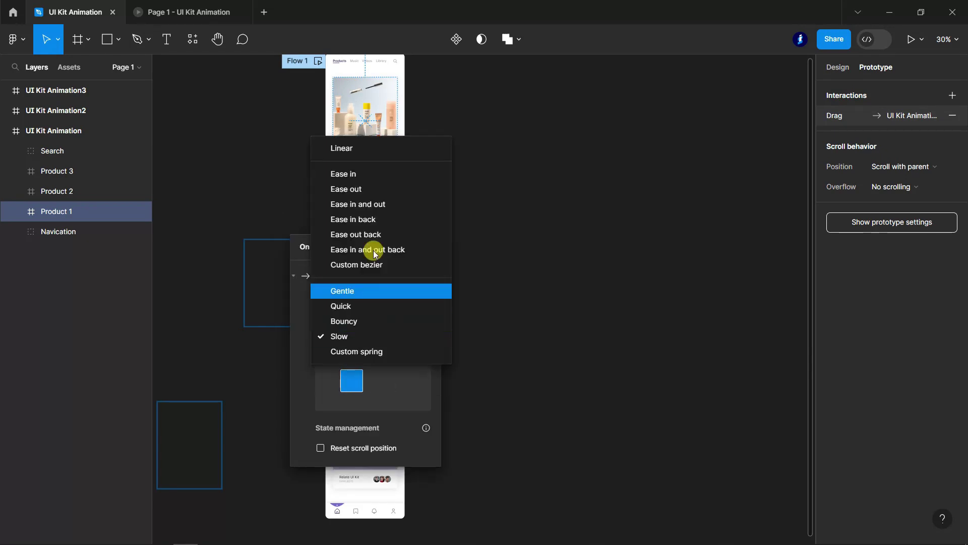
{"action": "left_click", "coordinate": [361, 190]}
{"action": "left_click", "coordinate": [521, 359]}
Link Product 2 in the second phone frame to UI Kit Animation3 with an On drag, Smart animate interaction, Ease out, 300ms
{"action": "left_click", "coordinate": [378, 287]}
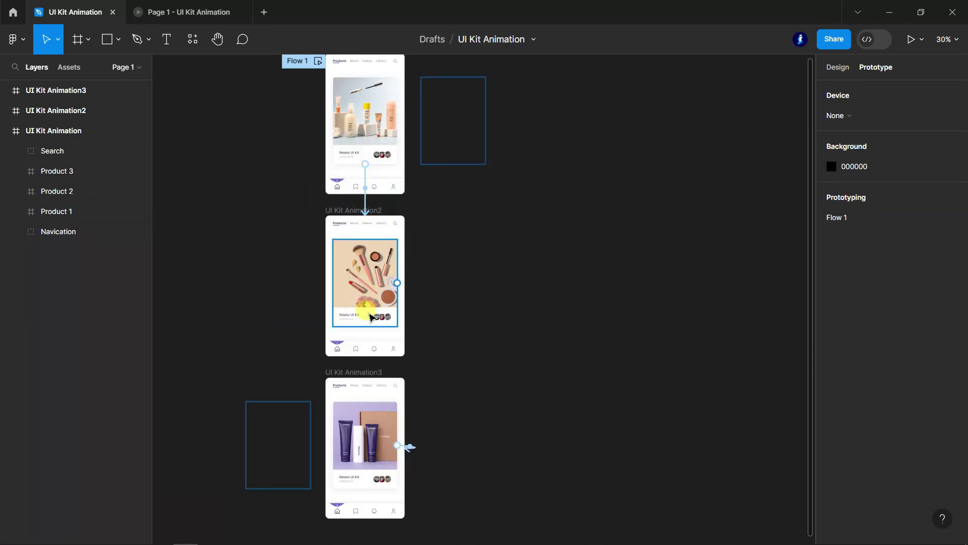
{"action": "left_click_drag", "start_coordinate": [365, 327], "coordinate": [364, 403]}
{"action": "left_click", "coordinate": [334, 409]}
{"action": "left_click", "coordinate": [337, 383]}
{"action": "scroll", "coordinate": [497, 386], "scroll_direction": "down", "scroll_amount": 1}
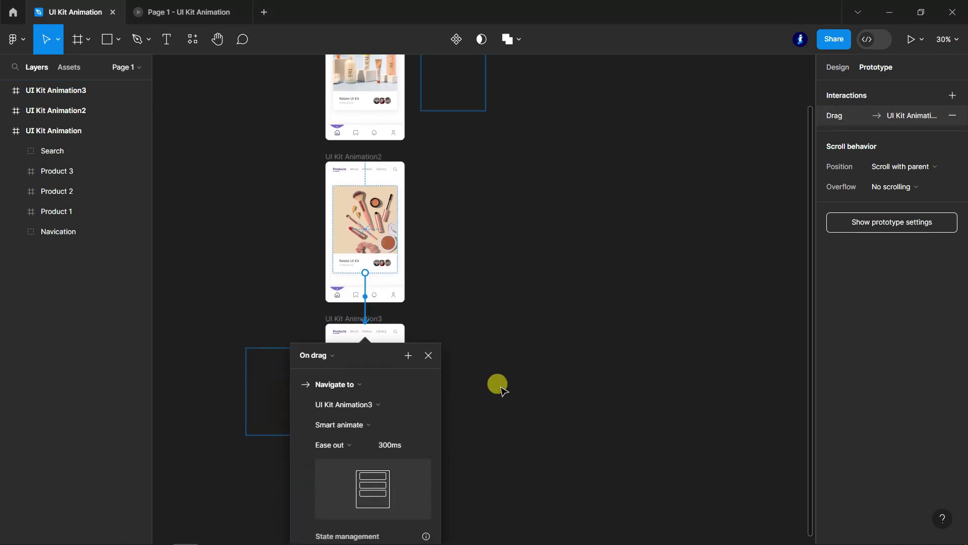
{"action": "scroll", "coordinate": [502, 388], "scroll_direction": "down", "scroll_amount": 1}
{"action": "left_click", "coordinate": [502, 388]}
Preview Flow 1, swipe left through the product cards to the third one, and return to the design file
{"action": "scroll", "coordinate": [503, 390], "scroll_direction": "up", "scroll_amount": 2}
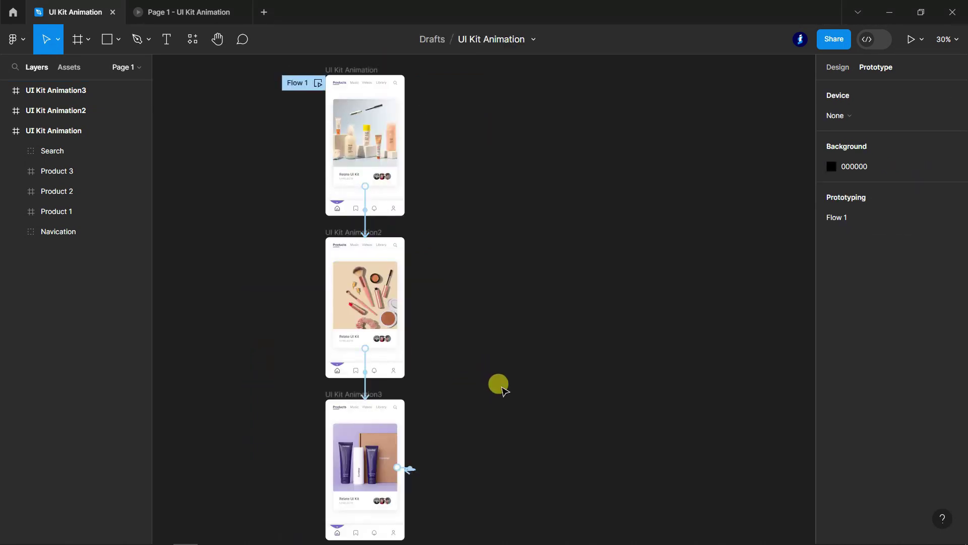
{"action": "left_click", "coordinate": [319, 84]}
{"action": "left_click_drag", "start_coordinate": [561, 282], "coordinate": [408, 285]}
{"action": "left_click_drag", "start_coordinate": [520, 261], "coordinate": [288, 286]}
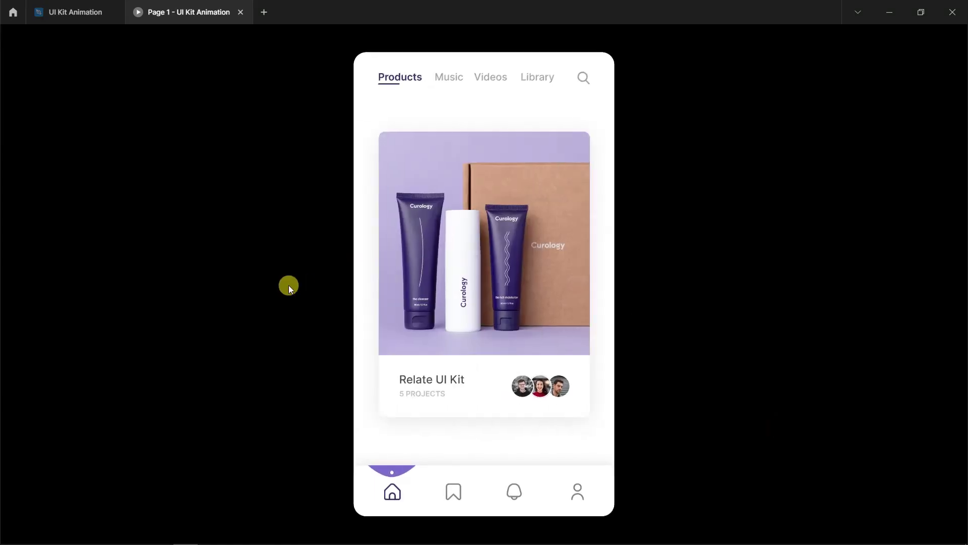
{"action": "key", "text": "ctrl+Tab"}
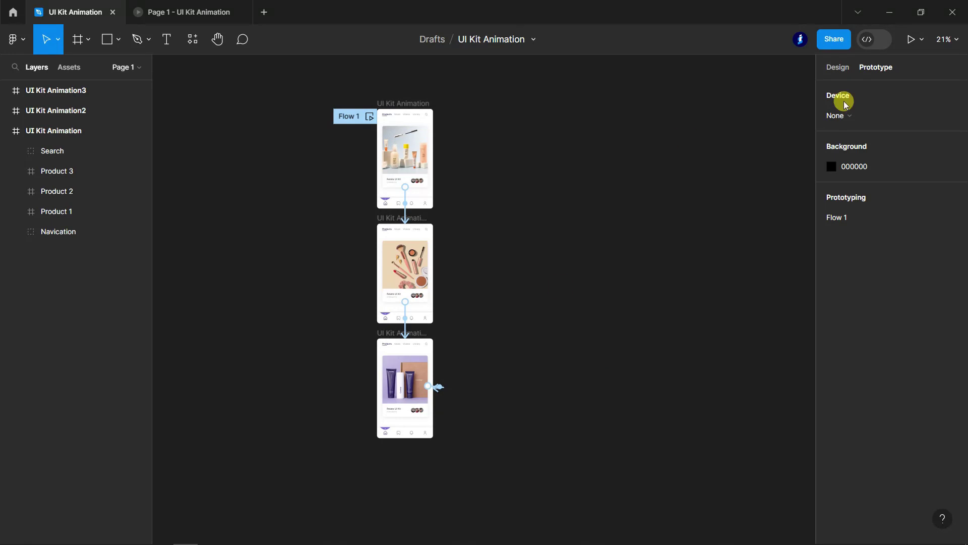
Duplicate the UI Kit Animation3 frame directly below the original at X 4332, Y -67
{"action": "left_click", "coordinate": [841, 71]}
{"action": "scroll", "coordinate": [525, 368], "scroll_direction": "down", "scroll_amount": 3}
{"action": "scroll", "coordinate": [398, 372], "scroll_direction": "up", "scroll_amount": 3}
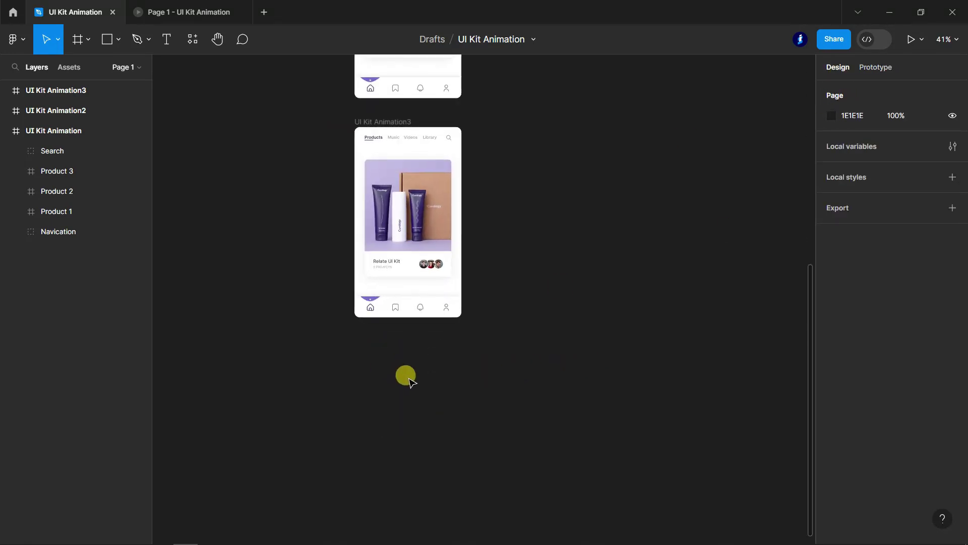
{"action": "left_click_drag", "start_coordinate": [406, 184], "coordinate": [411, 405]}
{"action": "scroll", "coordinate": [457, 376], "scroll_direction": "down", "scroll_amount": 3}
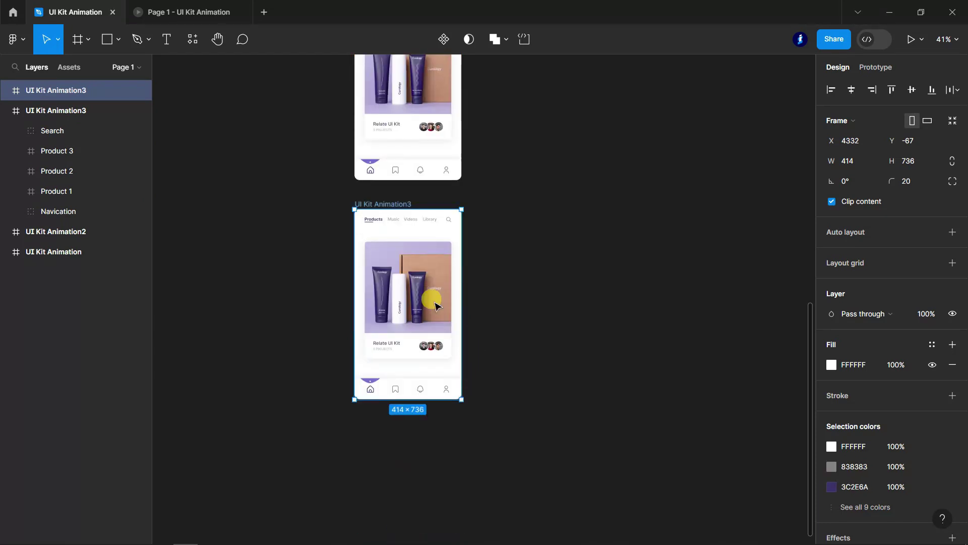
{"action": "scroll", "coordinate": [395, 247], "scroll_direction": "up", "scroll_amount": 3}
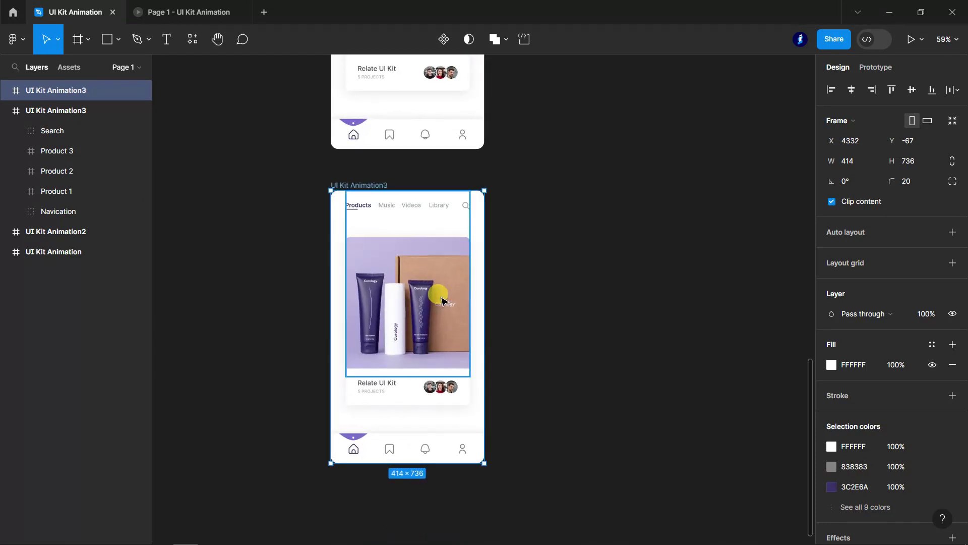
{"action": "scroll", "coordinate": [441, 300], "scroll_direction": "up", "scroll_amount": 2}
{"action": "left_click", "coordinate": [667, 317]}
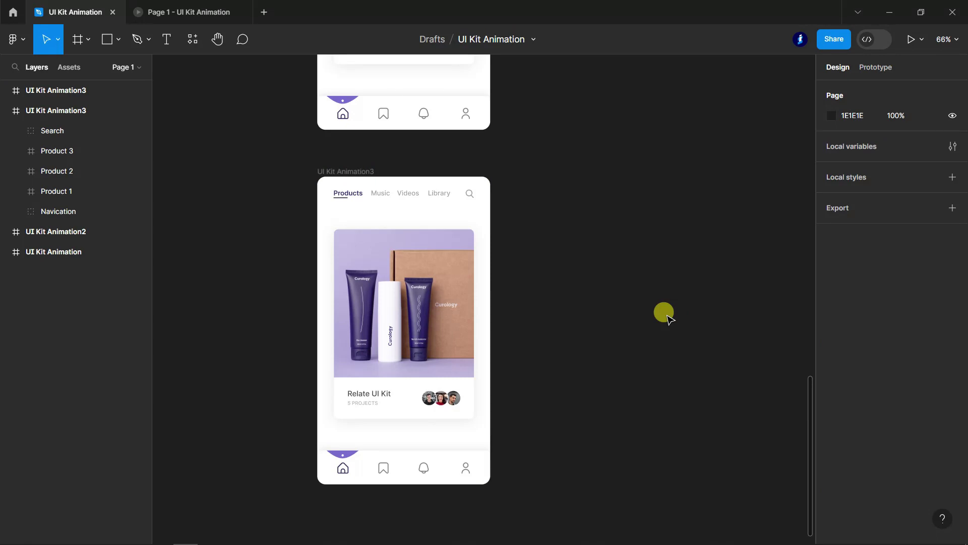
Move the lilac image with the aloe, powder and single tube (curology-RKwaj2g6OOU) from Page 2 to Page 1
{"action": "scroll", "coordinate": [412, 216], "scroll_direction": "up", "scroll_amount": 4}
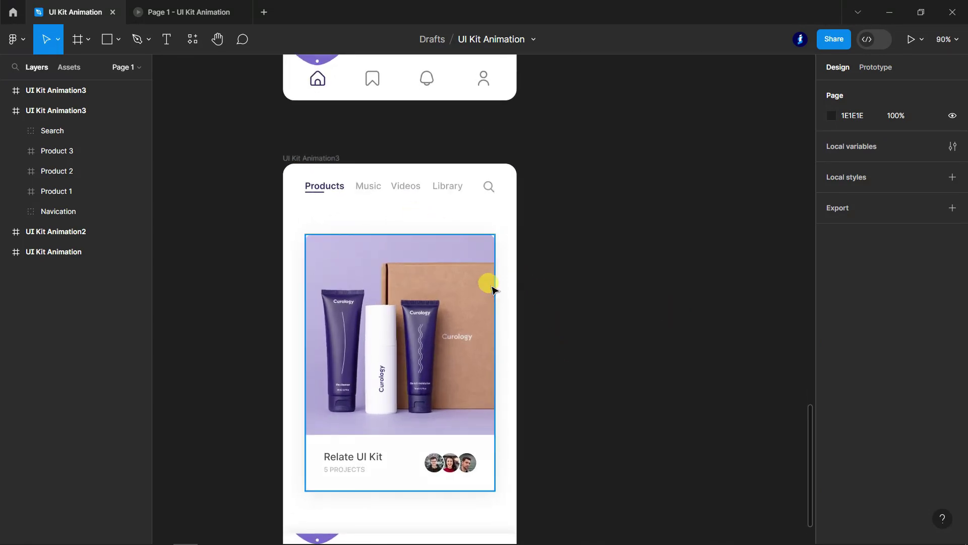
{"action": "left_click", "coordinate": [138, 67]}
{"action": "left_click", "coordinate": [106, 140]}
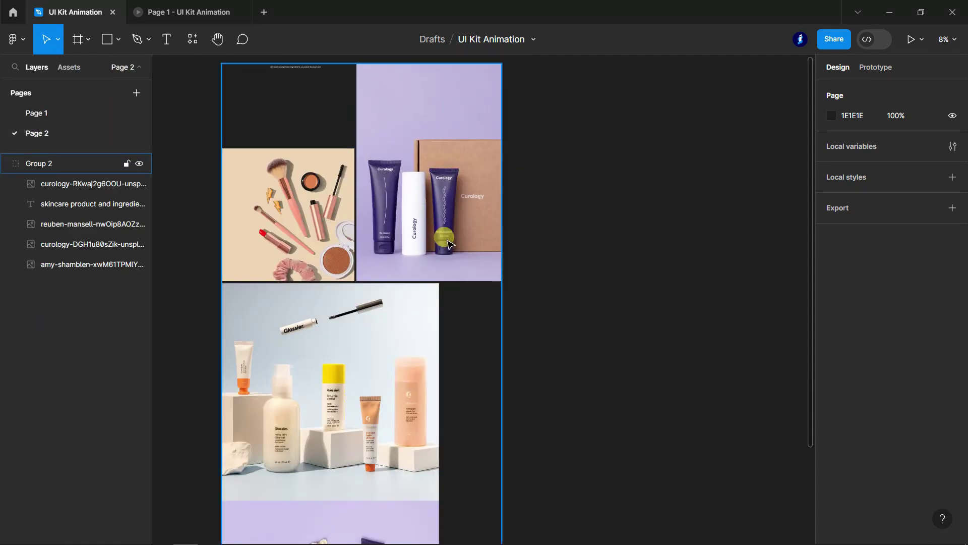
{"action": "scroll", "coordinate": [434, 242], "scroll_direction": "down", "scroll_amount": 5}
{"action": "left_click", "coordinate": [349, 230]}
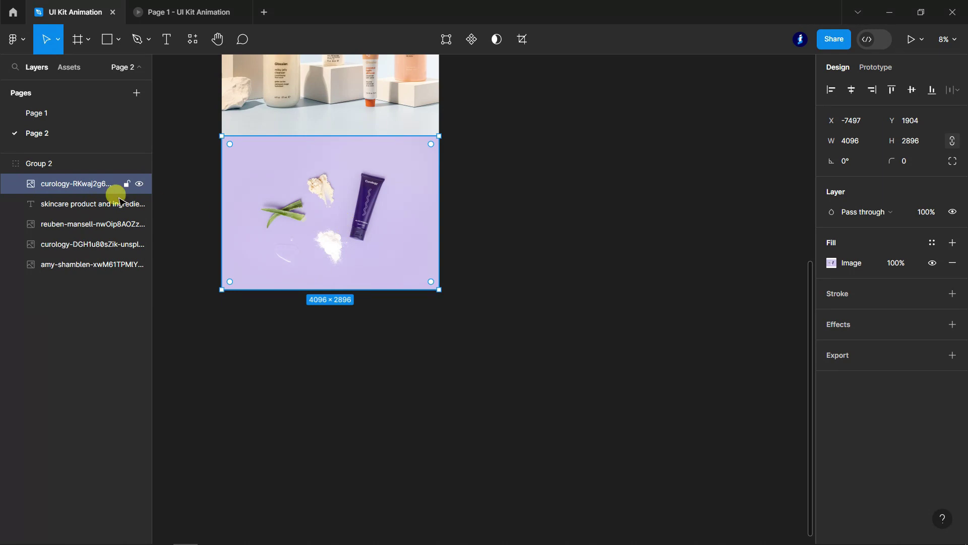
{"action": "right_click", "coordinate": [88, 186]}
{"action": "mouse_move", "coordinate": [145, 234]}
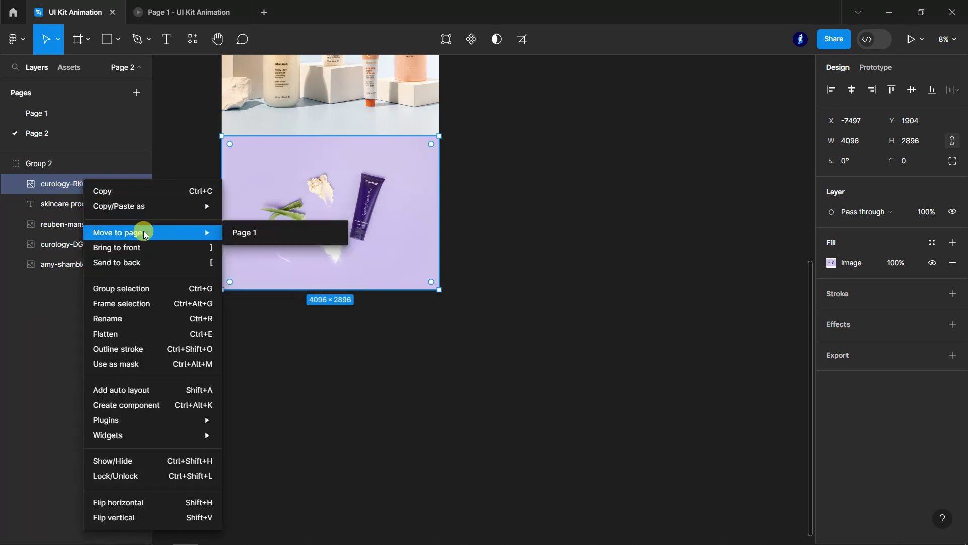
{"action": "left_click", "coordinate": [245, 233]}
On Page 1, scale the moved image to 621 × 439 and place it just below the fourth phone frame at X 3918, Y 781
{"action": "left_click", "coordinate": [63, 115]}
{"action": "left_click", "coordinate": [132, 69]}
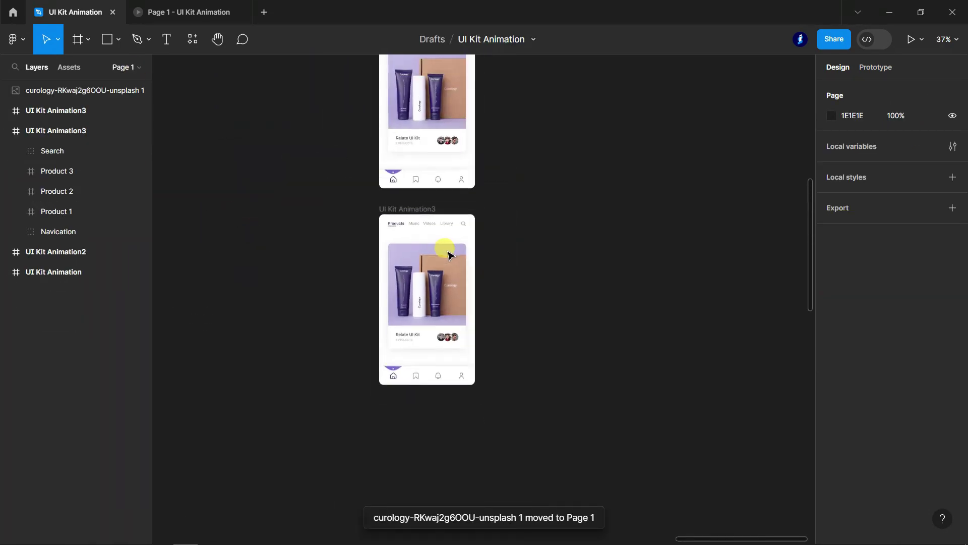
{"action": "scroll", "coordinate": [449, 255], "scroll_direction": "down", "scroll_amount": 5}
{"action": "left_click_drag", "start_coordinate": [552, 326], "coordinate": [716, 246]}
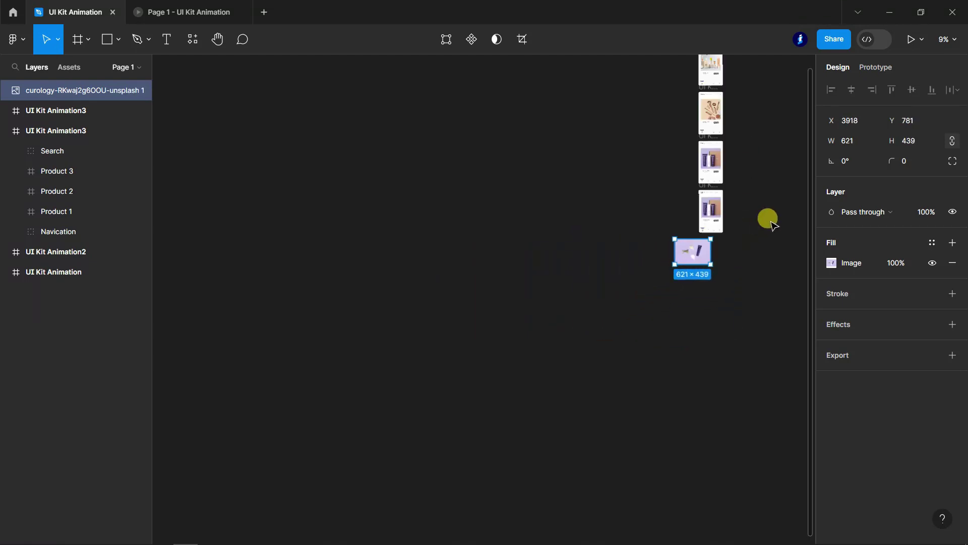
Scale the lilac product image to 442 × 312 and place it in the duplicated frame at X -14, Y -20
{"action": "scroll", "coordinate": [681, 238], "scroll_direction": "up", "scroll_amount": 10}
{"action": "left_click_drag", "start_coordinate": [557, 295], "coordinate": [585, 123]}
{"action": "scroll", "coordinate": [575, 331], "scroll_direction": "up", "scroll_amount": 5}
{"action": "scroll", "coordinate": [624, 399], "scroll_direction": "up", "scroll_amount": 2}
{"action": "left_click_drag", "start_coordinate": [442, 428], "coordinate": [515, 373]}
{"action": "left_click_drag", "start_coordinate": [580, 352], "coordinate": [565, 337]}
{"action": "left_click_drag", "start_coordinate": [564, 332], "coordinate": [558, 328]}
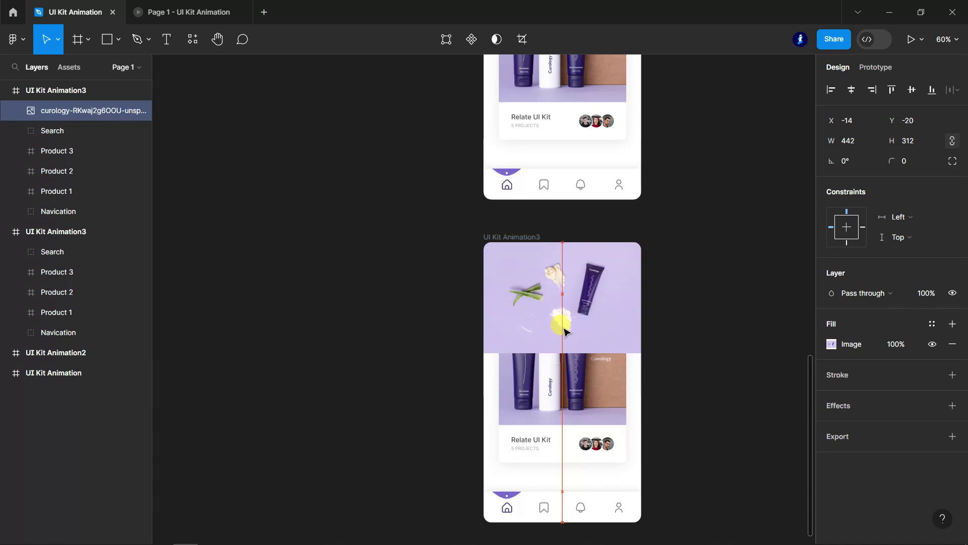
{"action": "scroll", "coordinate": [688, 372], "scroll_direction": "up", "scroll_amount": 3}
Rename the duplicated frame that holds the lilac image to UI Kit Animation3 Details
{"action": "left_click", "coordinate": [700, 381]}
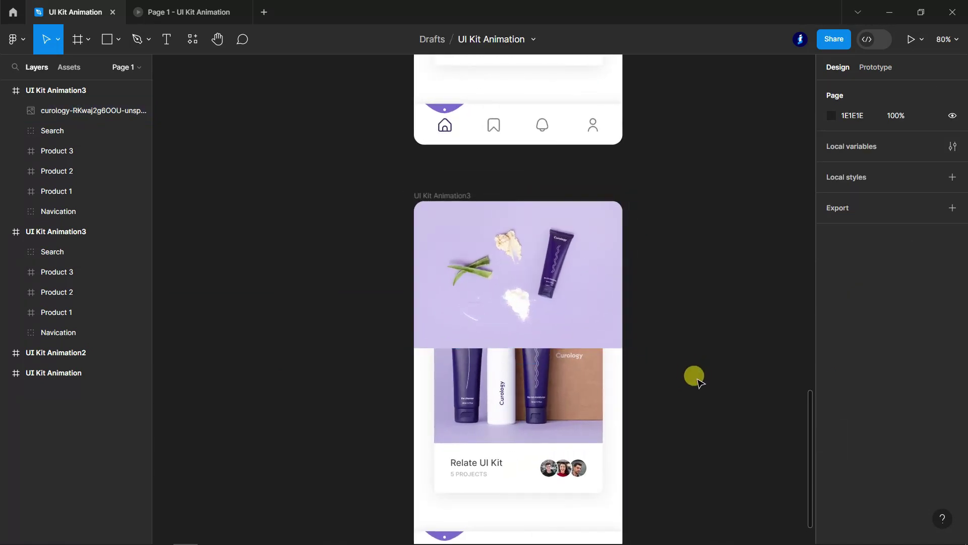
{"action": "double_click", "coordinate": [89, 91]}
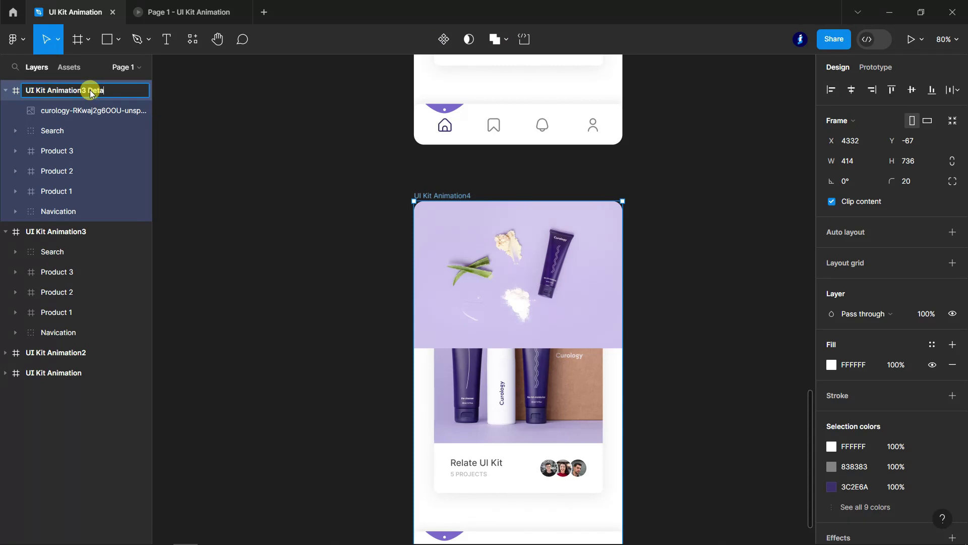
{"action": "type", "text": "Details"}
{"action": "left_click", "coordinate": [752, 331]}
In UI Kit Animation3 Details, move the lilac image layer directly below Product 3 in the layer order
{"action": "scroll", "coordinate": [713, 424], "scroll_direction": "up", "scroll_amount": 5}
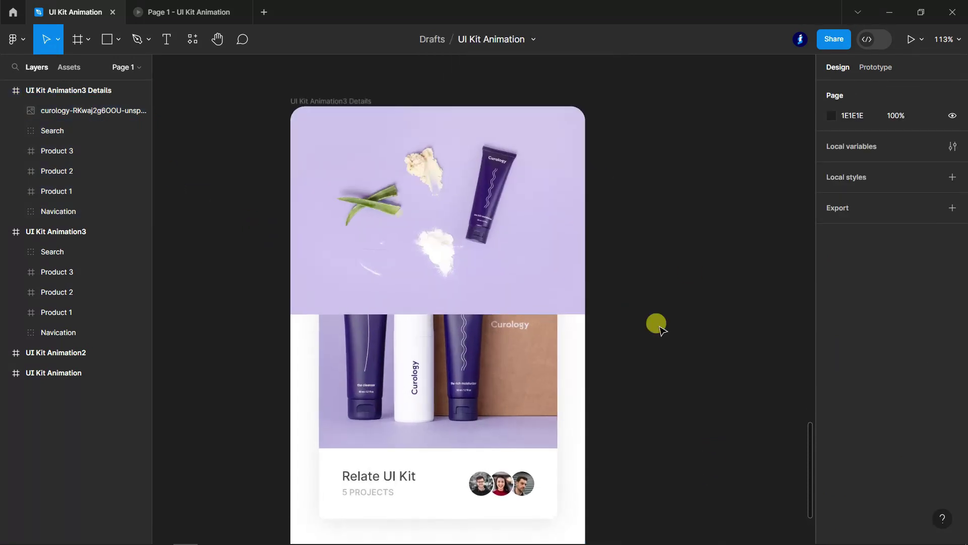
{"action": "scroll", "coordinate": [488, 216], "scroll_direction": "down", "scroll_amount": 3}
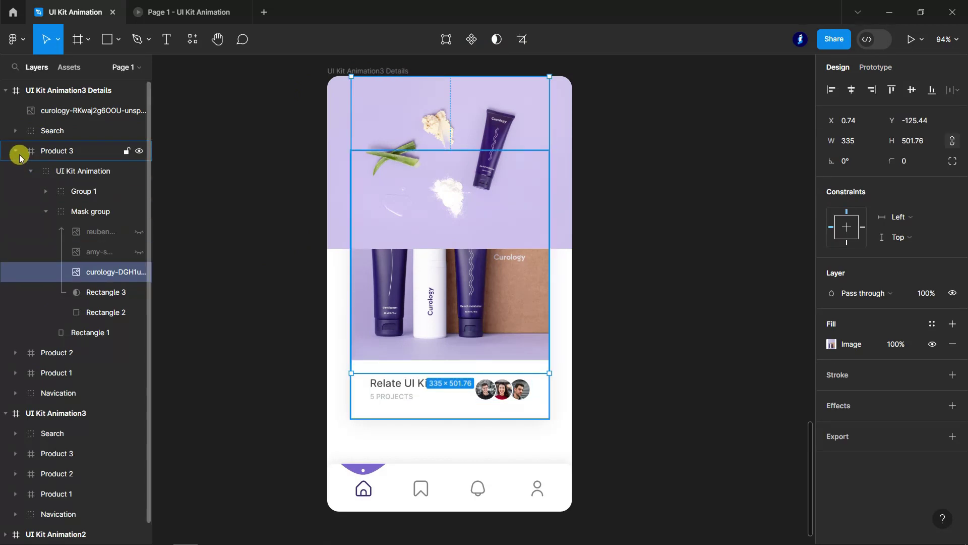
{"action": "left_click", "coordinate": [78, 111]}
{"action": "left_click_drag", "start_coordinate": [79, 156], "coordinate": [79, 157]}
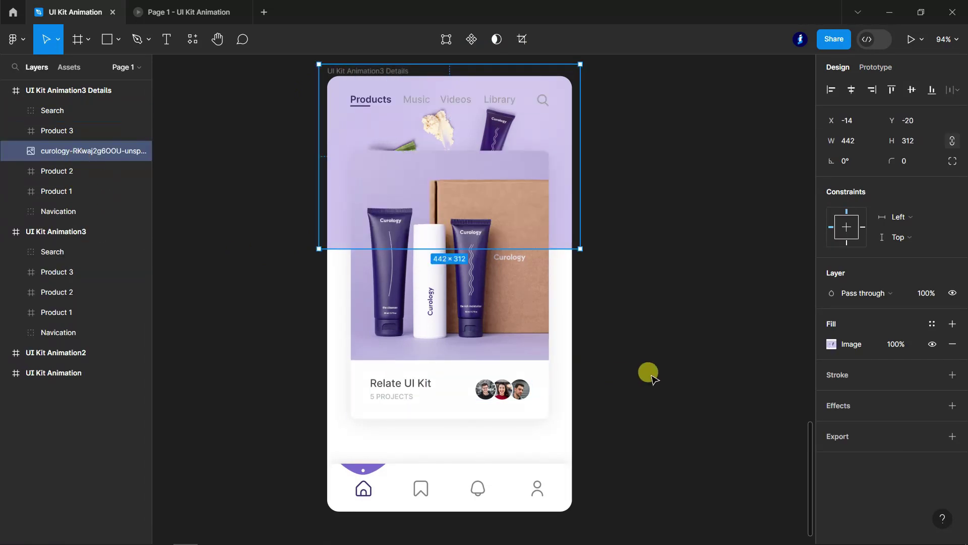
{"action": "left_click", "coordinate": [628, 373]}
Hide the Search group in the UI Kit Animation3 Details frame
{"action": "scroll", "coordinate": [647, 371], "scroll_direction": "up", "scroll_amount": 1}
{"action": "left_click", "coordinate": [492, 120], "text": "ctrl"}
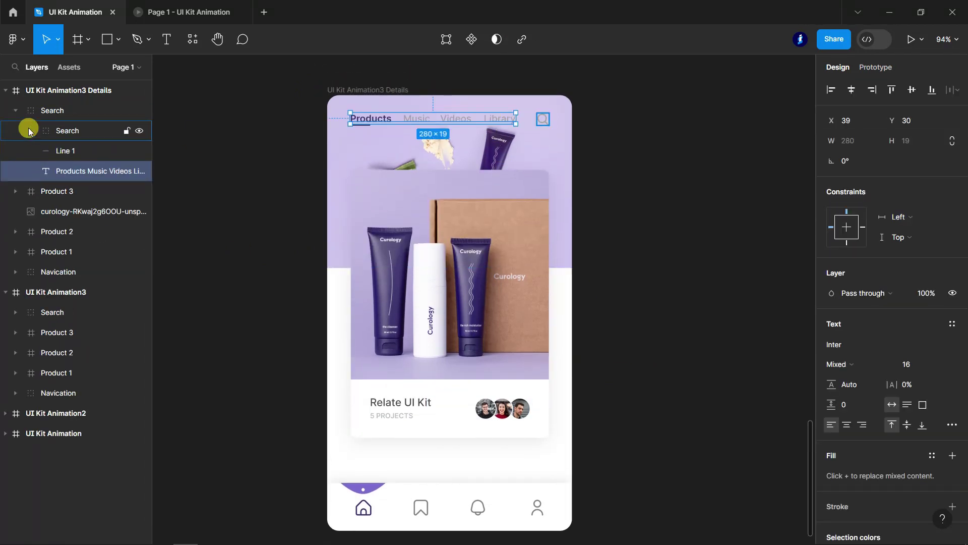
{"action": "left_click", "coordinate": [139, 111]}
{"action": "left_click", "coordinate": [674, 316]}
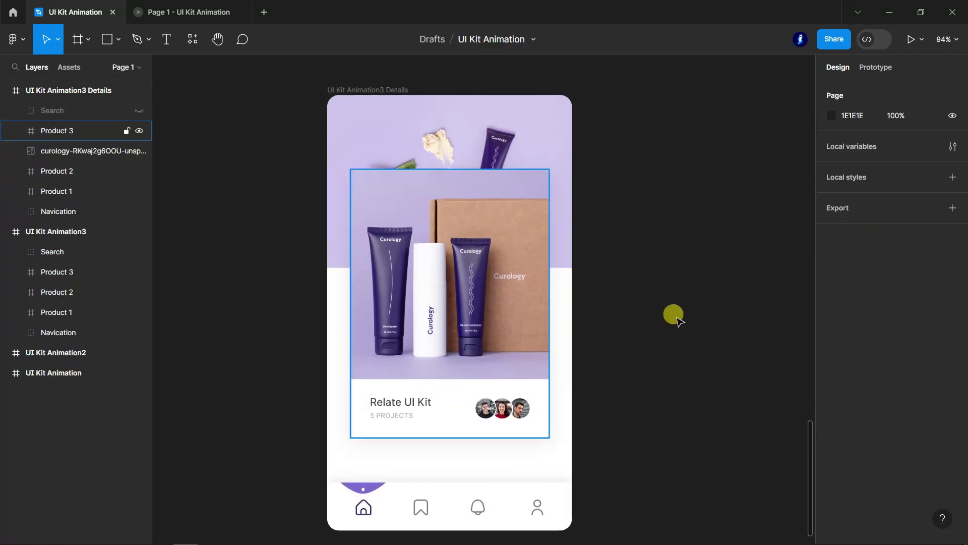
Draw a 448 × 297 rectangle at X -8, Y 0 over the lilac image, layered directly beneath Product 3
{"action": "left_click", "coordinate": [62, 151]}
{"action": "key", "text": "r"}
{"action": "left_click_drag", "start_coordinate": [323, 95], "coordinate": [328, 96]}
{"action": "left_click_drag", "start_coordinate": [456, 196], "coordinate": [587, 271]}
{"action": "left_click_drag", "start_coordinate": [78, 163], "coordinate": [78, 161]}
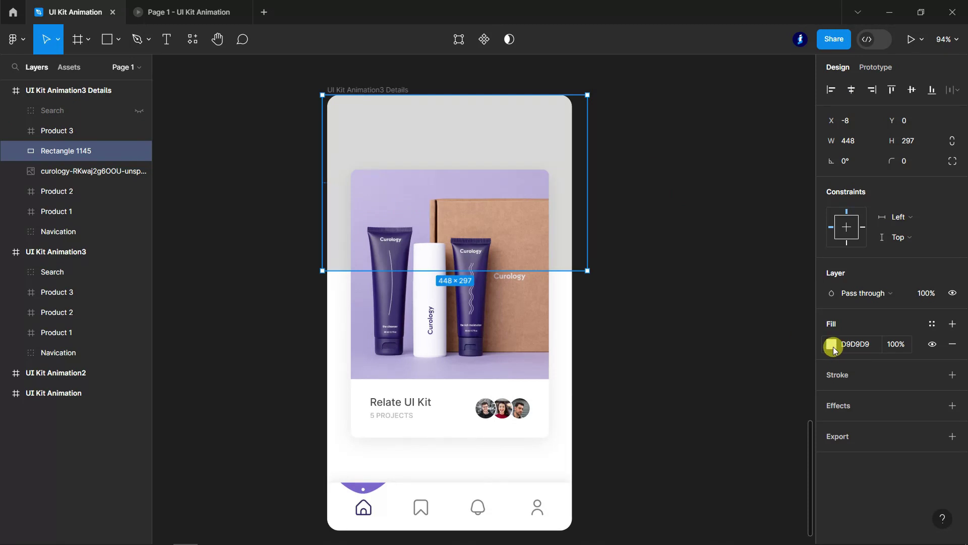
Fill the new rectangle with black 000000 and lower its fill opacity to 21%
{"action": "left_click", "coordinate": [832, 345]}
{"action": "left_click", "coordinate": [676, 348]}
{"action": "left_click", "coordinate": [898, 347]}
{"action": "key", "text": "Down"}
{"action": "key", "text": "Down"}
{"action": "key", "text": "Down"}
{"action": "key", "text": "Down"}
{"action": "key", "text": "Down"}
{"action": "key", "text": "Down"}
{"action": "key", "text": "Down"}
{"action": "key", "text": "Down"}
{"action": "key", "text": "Down"}
{"action": "key", "text": "Down"}
{"action": "key", "text": "Down"}
{"action": "key", "text": "Down"}
{"action": "key", "text": "Down"}
{"action": "key", "text": "Down"}
{"action": "key", "text": "Down"}
{"action": "key", "text": "Down"}
{"action": "key", "text": "Down"}
{"action": "key", "text": "Down"}
{"action": "key", "text": "Down"}
{"action": "key", "text": "Down"}
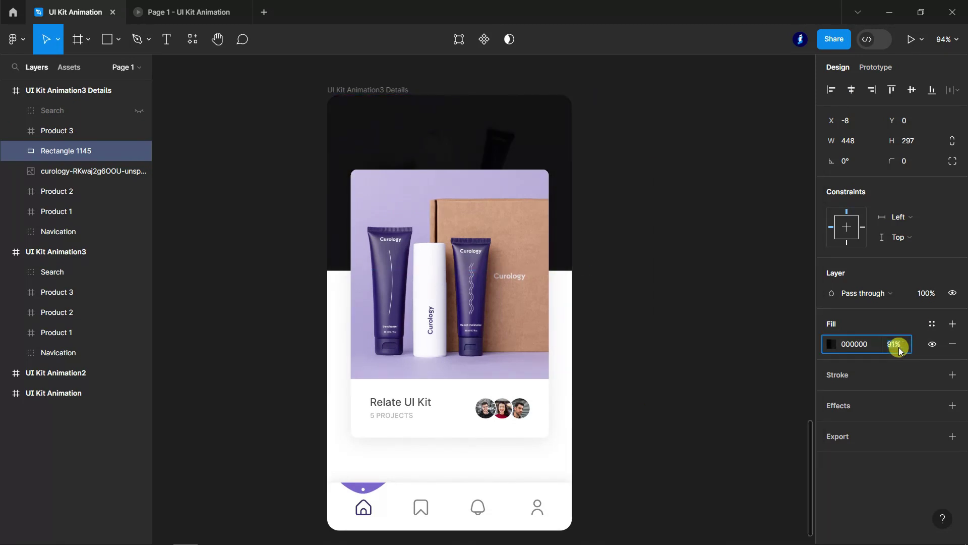
{"action": "key", "text": "Down"}
{"action": "key", "text": "Down"}
{"action": "key", "text": "Down"}
{"action": "key", "text": "Down"}
{"action": "key", "text": "Down"}
{"action": "key", "text": "Down"}
{"action": "key", "text": "Down"}
{"action": "key", "text": "Down"}
{"action": "key", "text": "Down"}
{"action": "key", "text": "Down"}
{"action": "key", "text": "Down"}
{"action": "key", "text": "Down"}
{"action": "key", "text": "Down"}
{"action": "key", "text": "Down"}
{"action": "key", "text": "Down"}
{"action": "key", "text": "Down"}
{"action": "key", "text": "Down"}
{"action": "key", "text": "Down"}
{"action": "key", "text": "Down"}
{"action": "key", "text": "Down"}
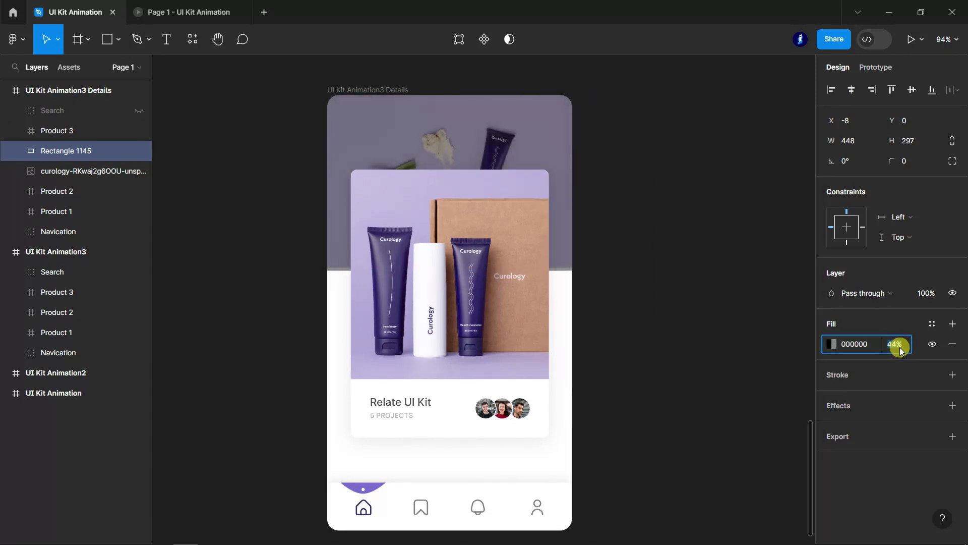
Move the Product 3 card slightly down, and shift the dark rectangle and the lilac image upward together
{"action": "left_click", "coordinate": [44, 131]}
{"action": "left_click_drag", "start_coordinate": [468, 283], "coordinate": [472, 315]}
{"action": "left_click", "coordinate": [56, 151]}
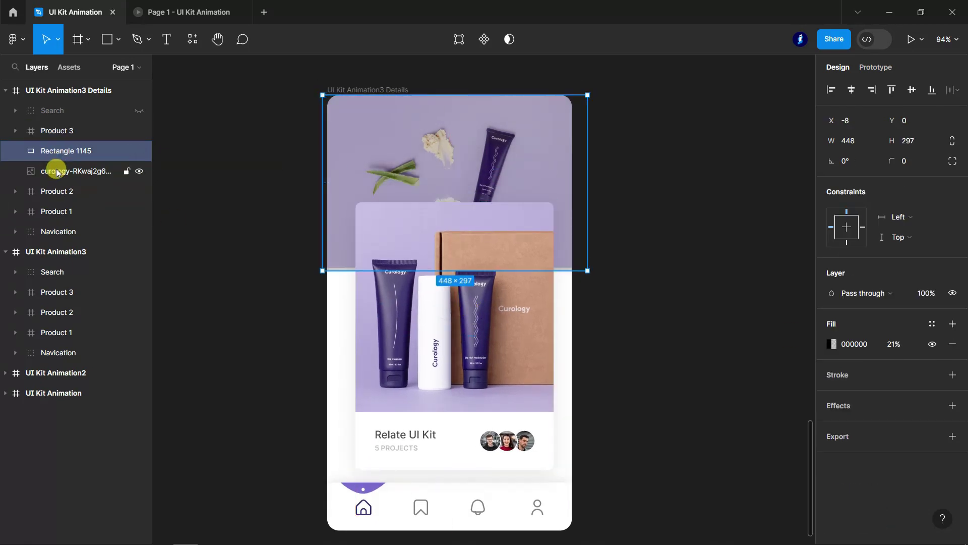
{"action": "left_click", "coordinate": [57, 171], "text": "shift"}
{"action": "left_click", "coordinate": [46, 154]}
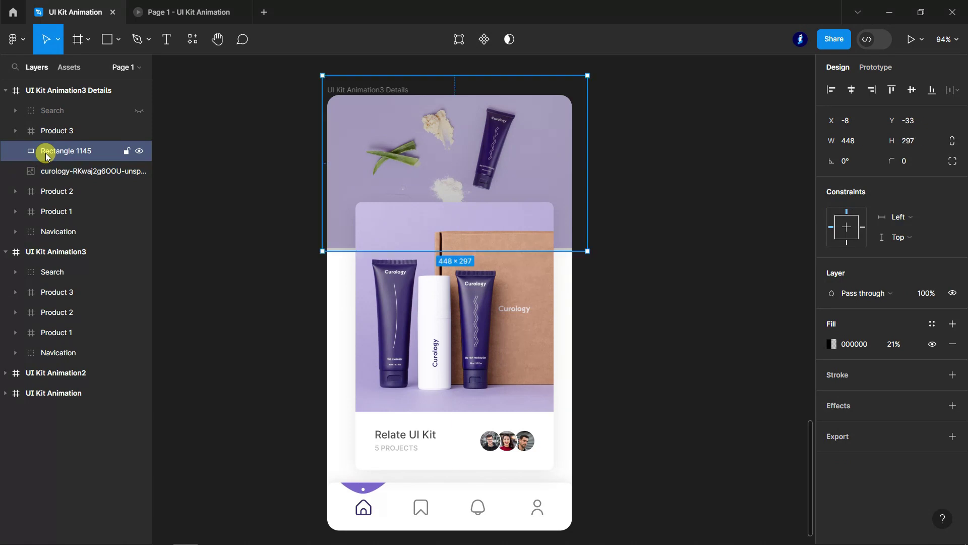
Toggle the dark overlay rectangle to compare the image with and without it, and leave the rectangle hidden
{"action": "left_click", "coordinate": [138, 151]}
{"action": "left_click", "coordinate": [138, 151]}
{"action": "left_click", "coordinate": [139, 150]}
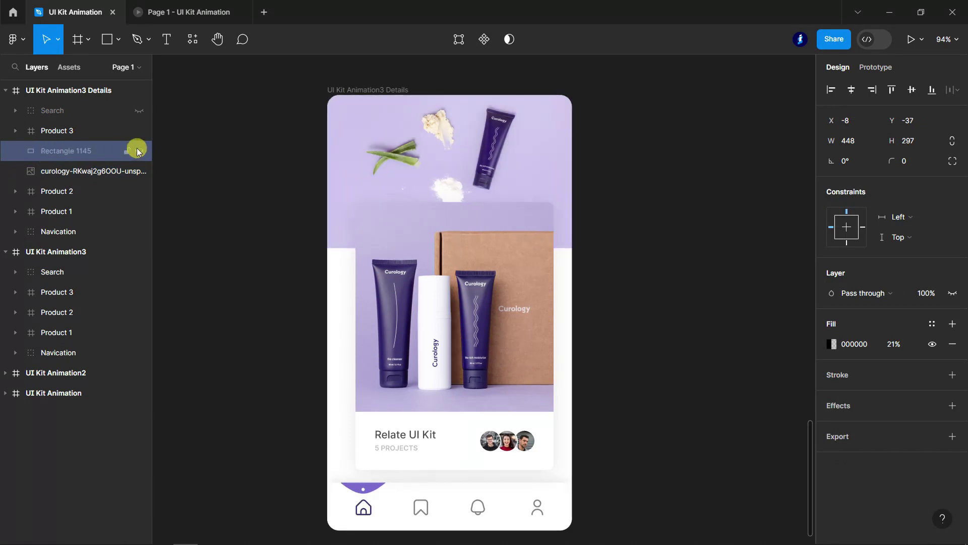
{"action": "left_click", "coordinate": [232, 260]}
Delete the two hidden images, reuben and amy, from the Mask group in the details frame's Product 3 card
{"action": "left_click", "coordinate": [555, 335], "text": "ctrl"}
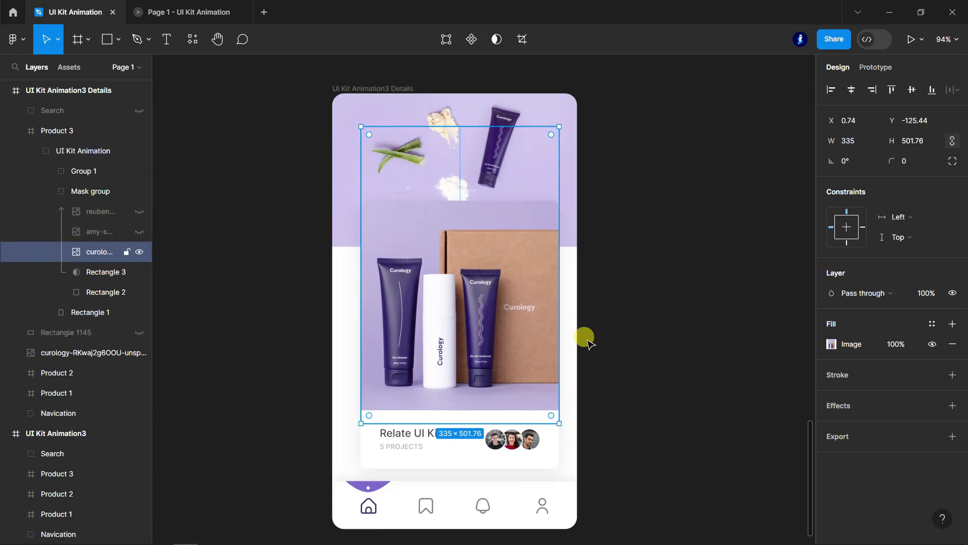
{"action": "left_click", "coordinate": [97, 230]}
{"action": "left_click", "coordinate": [101, 212], "text": "shift"}
{"action": "key", "text": "Delete"}
{"action": "left_click", "coordinate": [101, 212]}
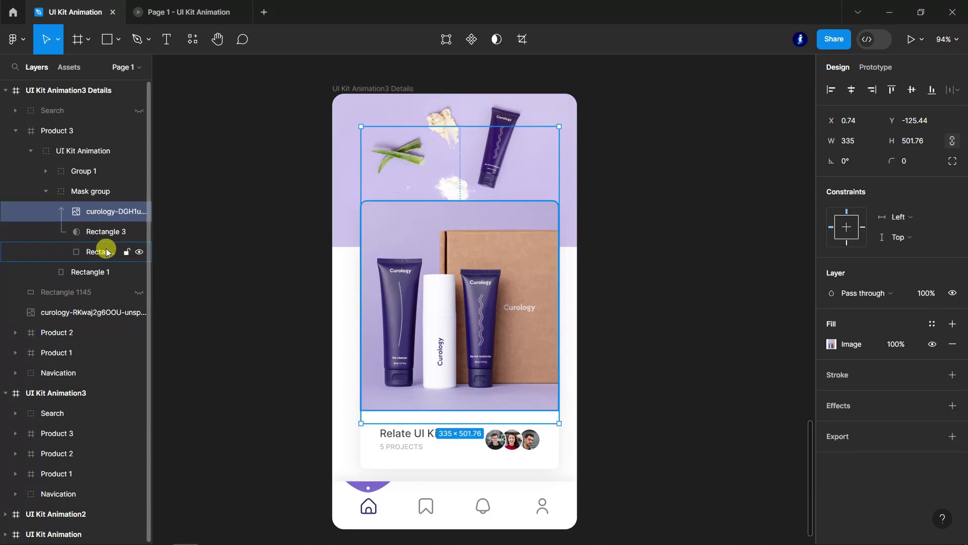
Delete the curology image and the Rectangle 3 mask from the card's Mask group, keeping Rectangle 2
{"action": "double_click", "coordinate": [109, 252]}
{"action": "left_click", "coordinate": [76, 231]}
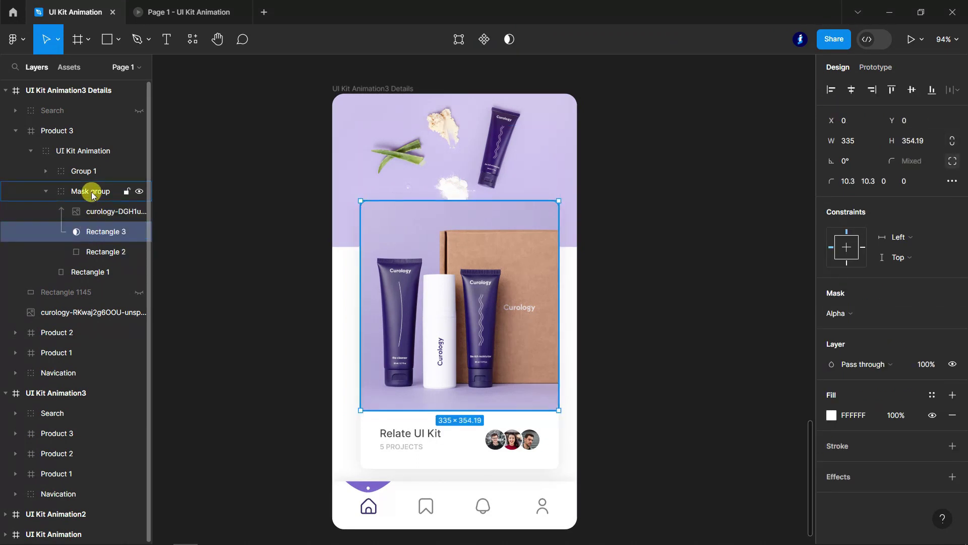
{"action": "left_click", "coordinate": [93, 191]}
{"action": "left_click", "coordinate": [92, 231]}
{"action": "left_click", "coordinate": [121, 209], "text": "shift"}
{"action": "key", "text": "Delete"}
Replace the gradient fill of Rectangle 2 with solid light gray EDEDED
{"action": "left_click", "coordinate": [92, 211]}
{"action": "key", "text": "shift+2"}
{"action": "left_click", "coordinate": [832, 363]}
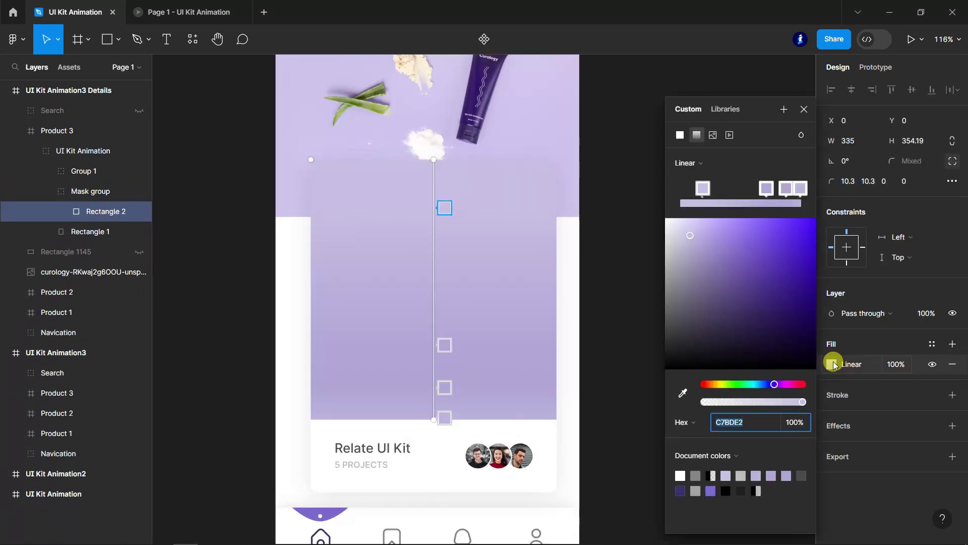
{"action": "left_click_drag", "start_coordinate": [668, 241], "coordinate": [665, 235]}
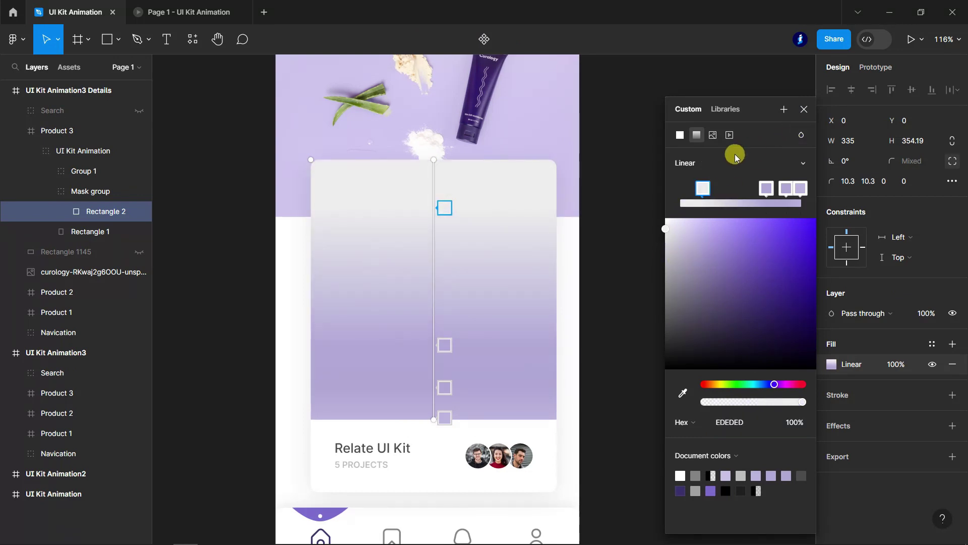
{"action": "left_click", "coordinate": [680, 134]}
{"action": "left_click", "coordinate": [803, 109]}
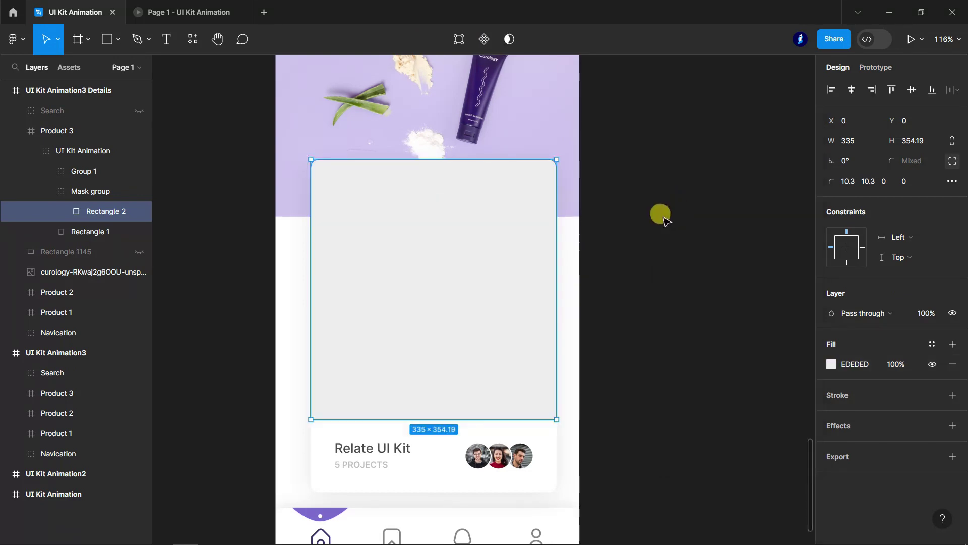
Add the heading "Skin Care Product" in Semi Bold to the gray card and place it at X 20, Y 24
{"action": "key", "text": "t"}
{"action": "scroll", "coordinate": [554, 232], "scroll_direction": "left", "scroll_amount": 3}
{"action": "scroll", "coordinate": [467, 246], "scroll_direction": "up", "scroll_amount": 5}
{"action": "left_click", "coordinate": [388, 199]}
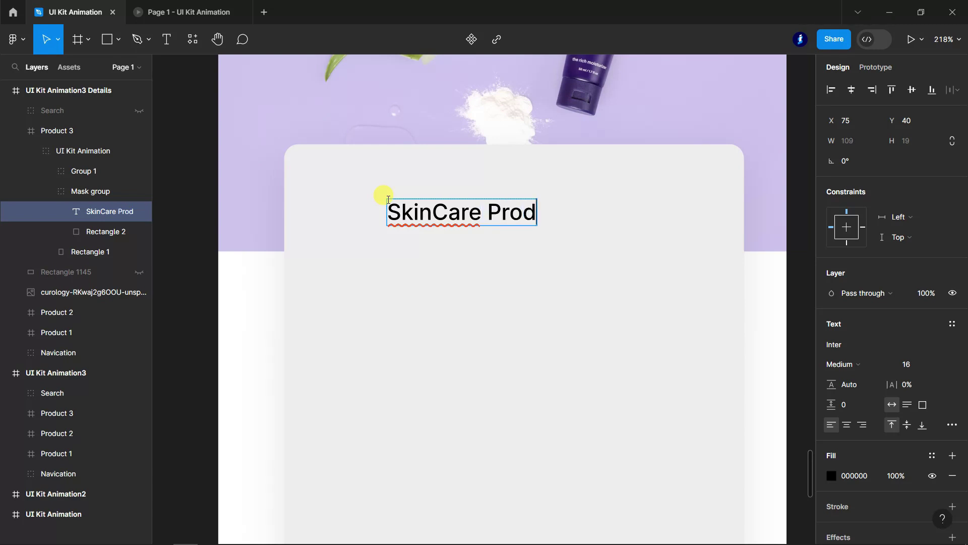
{"action": "triple_click", "coordinate": [427, 210]}
{"action": "type", "text": "Skin Care Product"}
{"action": "key", "text": "Escape"}
{"action": "left_click_drag", "start_coordinate": [500, 211], "coordinate": [578, 212]}
{"action": "left_click", "coordinate": [853, 364]}
{"action": "left_click", "coordinate": [874, 307]}
{"action": "left_click_drag", "start_coordinate": [488, 234], "coordinate": [404, 190]}
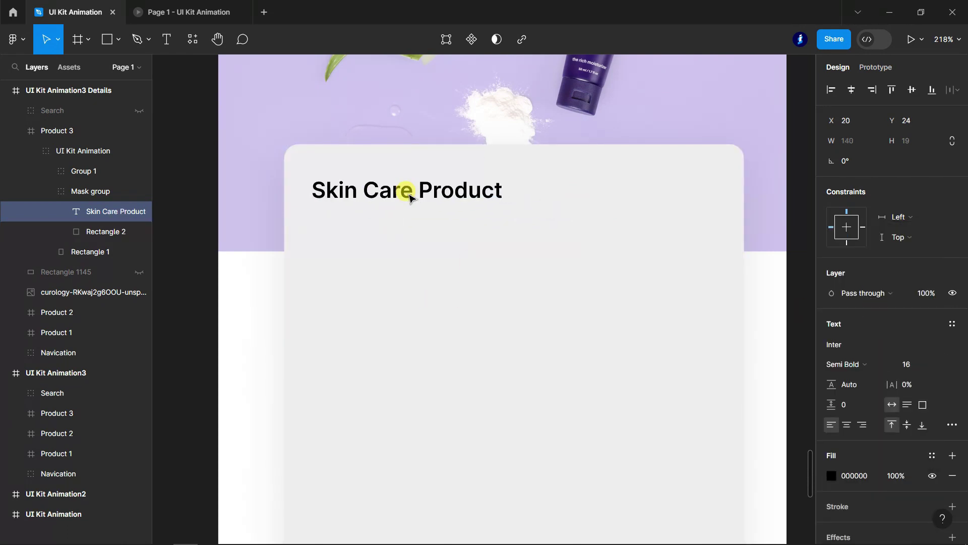
Color the Skin Care Product heading dark purple 3C2E6A
{"action": "left_click", "coordinate": [831, 476]}
{"action": "left_click", "coordinate": [750, 482]}
{"action": "scroll", "coordinate": [563, 364], "scroll_direction": "down", "scroll_amount": 5}
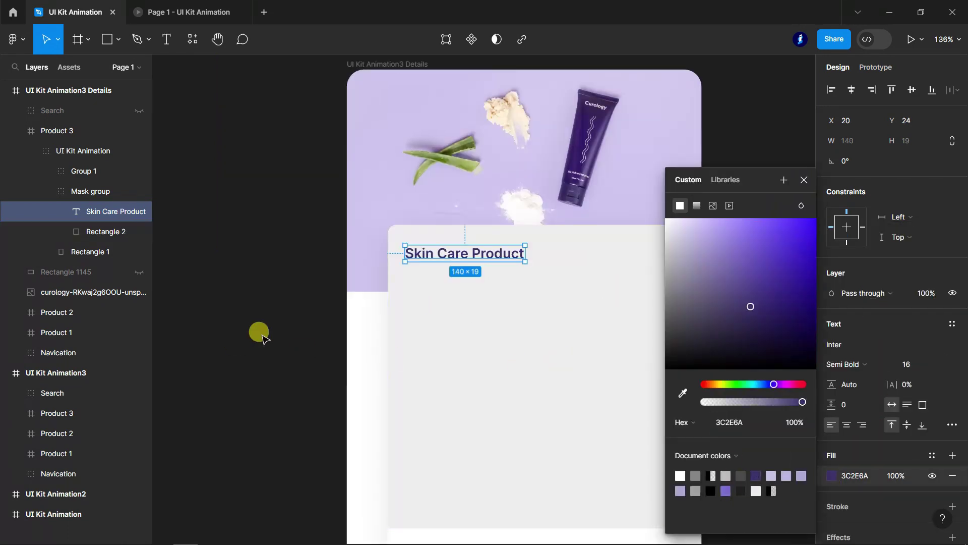
{"action": "left_click", "coordinate": [260, 331]}
Set the Skin Care Product heading to size 20 and Bold weight
{"action": "left_click", "coordinate": [474, 211]}
{"action": "left_click", "coordinate": [930, 366]}
{"action": "left_click", "coordinate": [928, 379]}
{"action": "left_click", "coordinate": [891, 371]}
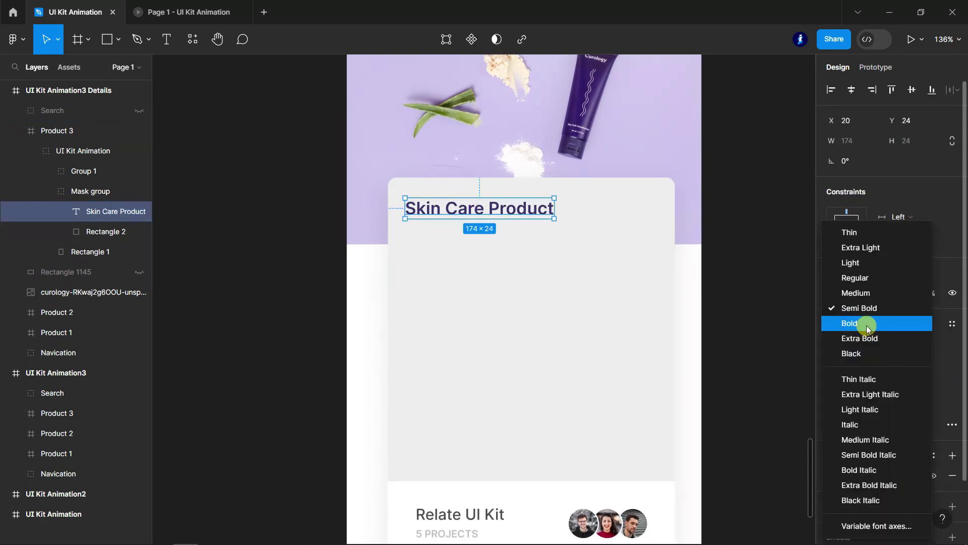
{"action": "left_click", "coordinate": [871, 321]}
{"action": "left_click", "coordinate": [255, 370]}
Paste the Lorem ipsum paragraph as a text layer below the heading in the card
{"action": "scroll", "coordinate": [612, 370], "scroll_direction": "up", "scroll_amount": 1}
{"action": "key", "text": "ctrl+v"}
{"action": "key", "text": "Return"}
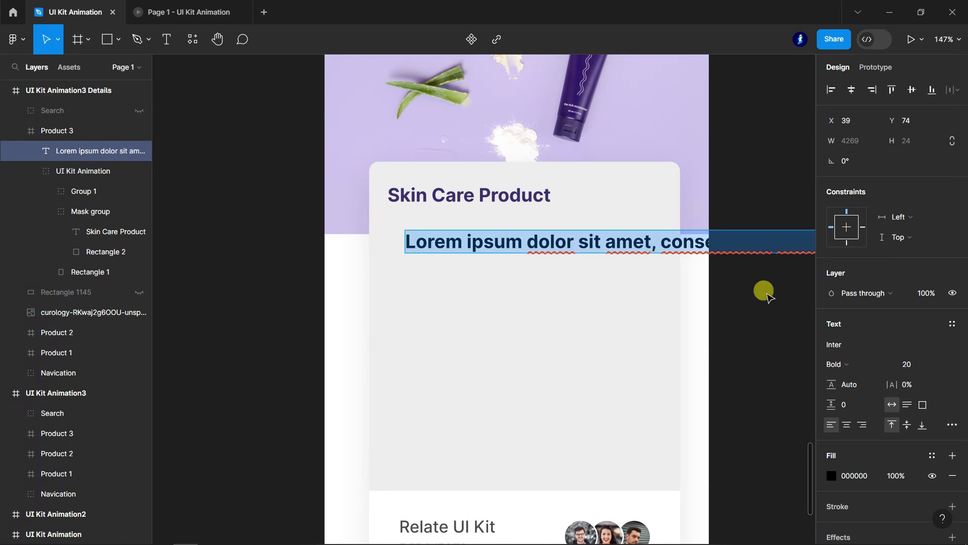
Set the Lorem ipsum text to Regular, size 14, and align it with the heading at X 20, Y 74
{"action": "left_click", "coordinate": [891, 363]}
{"action": "left_click", "coordinate": [870, 291]}
{"action": "left_click", "coordinate": [930, 364]}
{"action": "left_click", "coordinate": [928, 311]}
{"action": "left_click", "coordinate": [875, 364]}
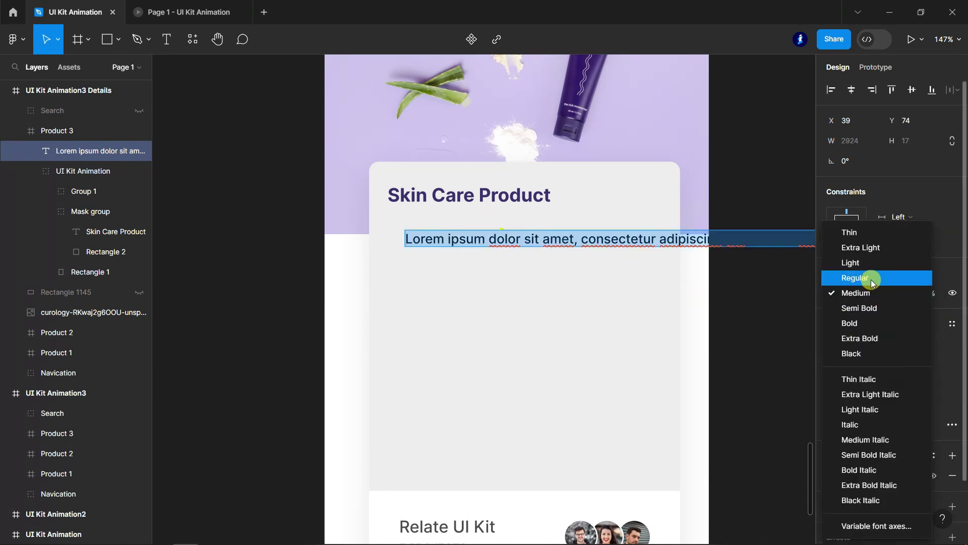
{"action": "left_click", "coordinate": [871, 277]}
{"action": "key", "text": "Escape"}
{"action": "left_click_drag", "start_coordinate": [628, 240], "coordinate": [609, 244]}
Break the Lorem ipsum text into twelve short lines so the paragraph fits within the card's width
{"action": "double_click", "coordinate": [610, 244]}
{"action": "left_click", "coordinate": [635, 239]}
{"action": "key", "text": "Return"}
{"action": "left_click", "coordinate": [627, 255]}
{"action": "key", "text": "Return"}
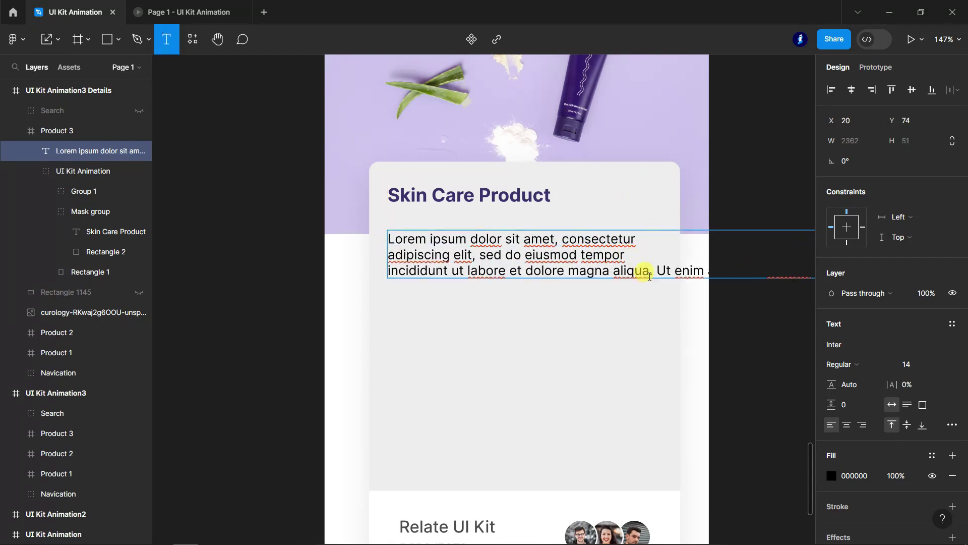
{"action": "left_click", "coordinate": [612, 271]}
{"action": "key", "text": "Return"}
{"action": "left_click", "coordinate": [619, 286]}
{"action": "key", "text": "Return"}
{"action": "left_click", "coordinate": [631, 301]}
{"action": "key", "text": "Return"}
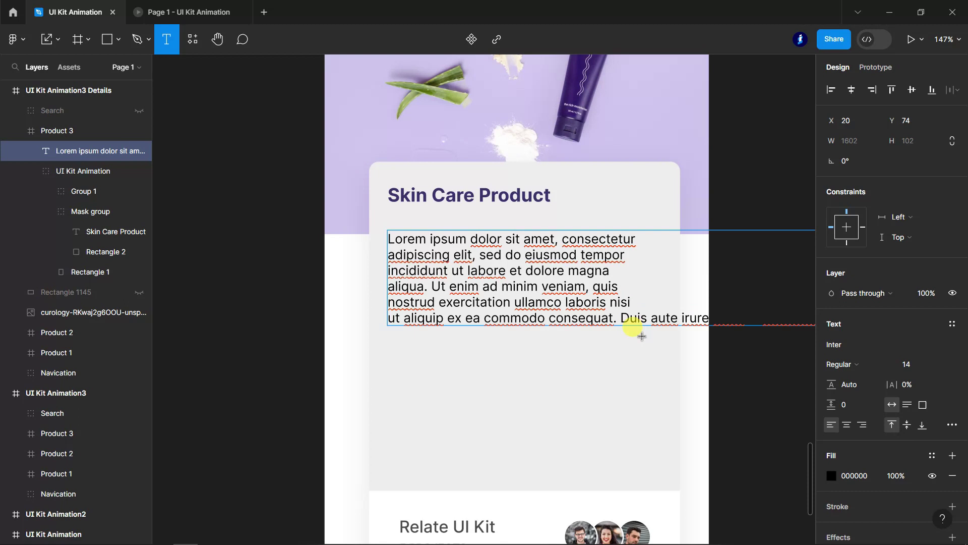
{"action": "left_click", "coordinate": [616, 318]}
{"action": "key", "text": "Return"}
{"action": "left_click", "coordinate": [614, 334]}
{"action": "key", "text": "Return"}
{"action": "left_click", "coordinate": [622, 349]}
{"action": "key", "text": "Return"}
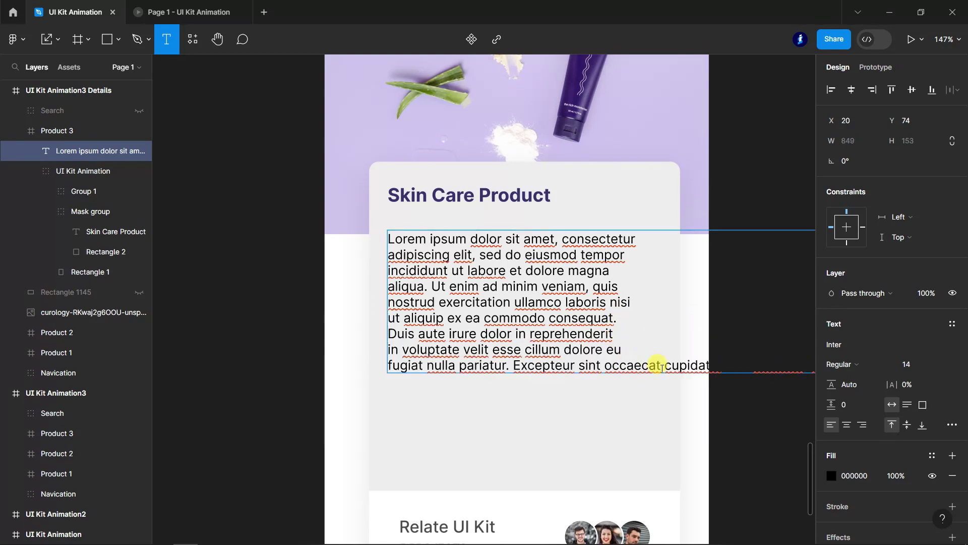
{"action": "left_click", "coordinate": [602, 366]}
{"action": "key", "text": "Return"}
{"action": "left_click", "coordinate": [624, 382]}
{"action": "key", "text": "Return"}
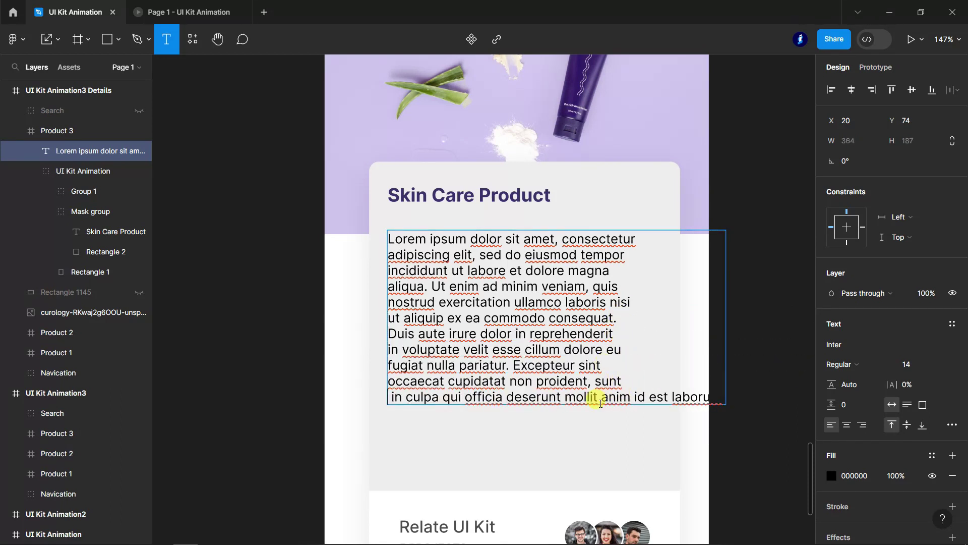
{"action": "left_click", "coordinate": [601, 396]}
{"action": "key", "text": "Return"}
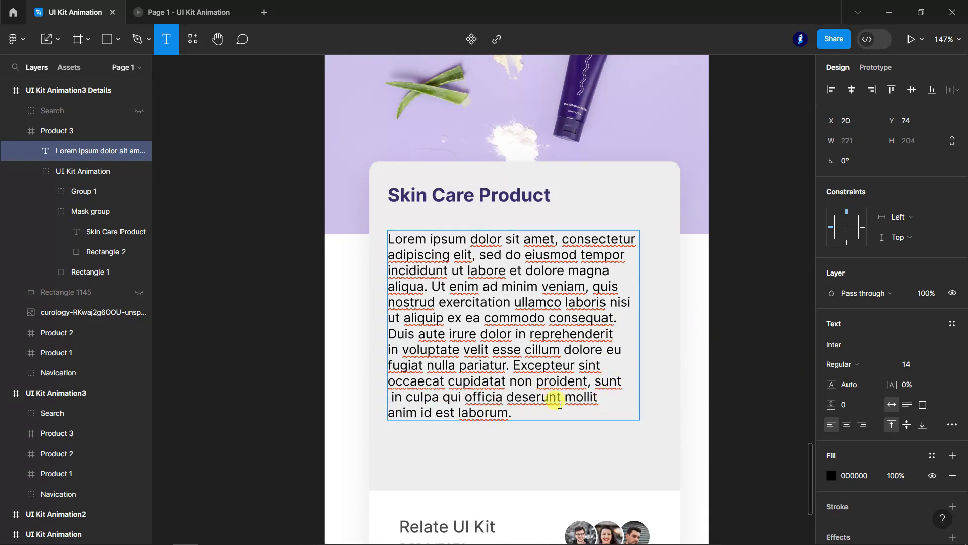
{"action": "left_click", "coordinate": [46, 38]}
{"action": "left_click", "coordinate": [259, 252]}
Set the paragraph's line height to 136% and its fill color to gray 5D5D5D
{"action": "scroll", "coordinate": [670, 303], "scroll_direction": "down", "scroll_amount": 3}
{"action": "scroll", "coordinate": [551, 339], "scroll_direction": "up", "scroll_amount": 2}
{"action": "left_click", "coordinate": [551, 339]}
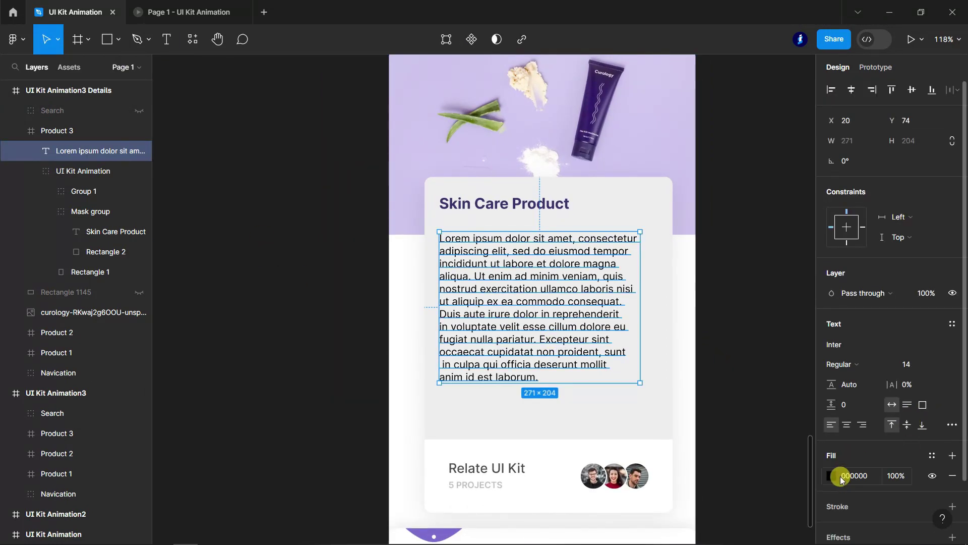
{"action": "left_click_drag", "start_coordinate": [831, 384], "coordinate": [841, 381]}
{"action": "left_click", "coordinate": [830, 476]}
{"action": "left_click_drag", "start_coordinate": [674, 352], "coordinate": [666, 317]}
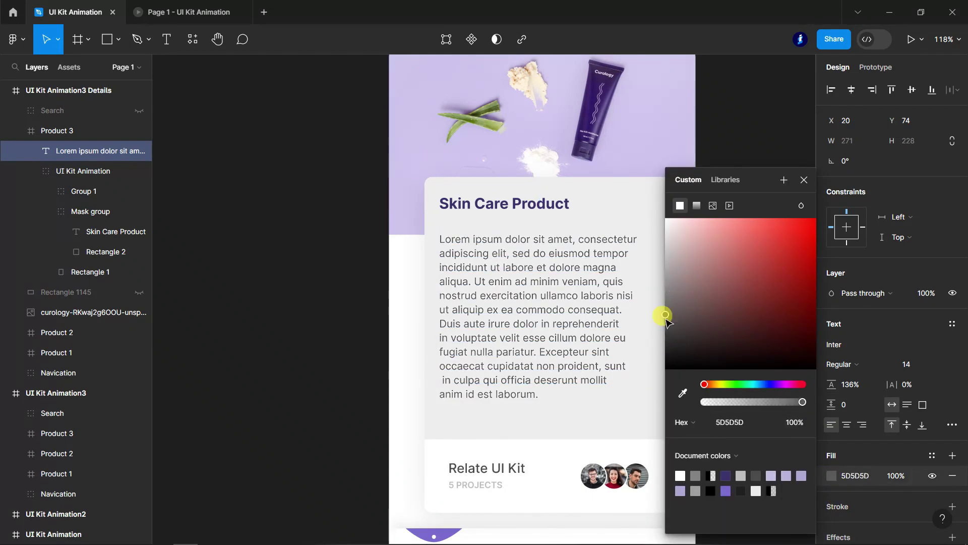
Move the Lorem ipsum paragraph up closer to the Skin Care Product heading, at X 20, Y 60
{"action": "left_click", "coordinate": [804, 180]}
{"action": "left_click", "coordinate": [726, 356]}
{"action": "scroll", "coordinate": [763, 378], "scroll_direction": "up", "scroll_amount": 1}
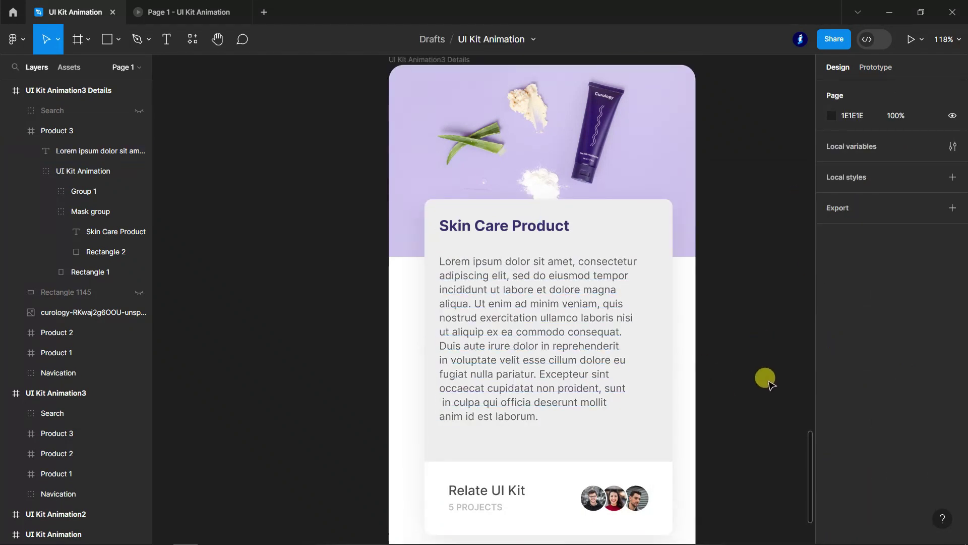
{"action": "scroll", "coordinate": [763, 378], "scroll_direction": "up", "scroll_amount": 1}
{"action": "left_click_drag", "start_coordinate": [546, 348], "coordinate": [544, 337]}
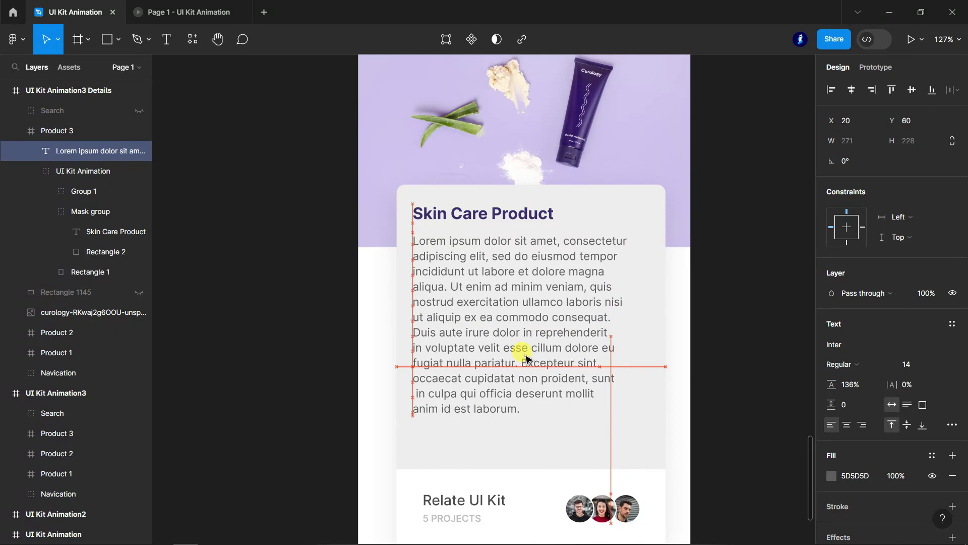
{"action": "left_click", "coordinate": [746, 408]}
Shorten the Lorem ipsum paragraph to nine lines ending with "fugiat nulla pariatur." and add "fgjf" after "magna"
{"action": "scroll", "coordinate": [746, 409], "scroll_direction": "down", "scroll_amount": 2}
{"action": "scroll", "coordinate": [535, 192], "scroll_direction": "up", "scroll_amount": 3}
{"action": "left_click", "coordinate": [167, 39]}
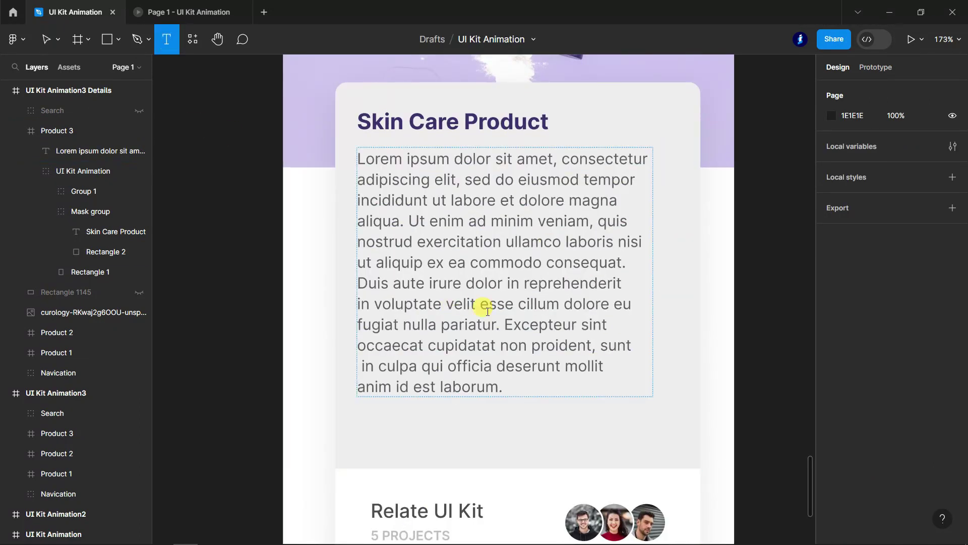
{"action": "scroll", "coordinate": [479, 315], "scroll_direction": "up", "scroll_amount": 1}
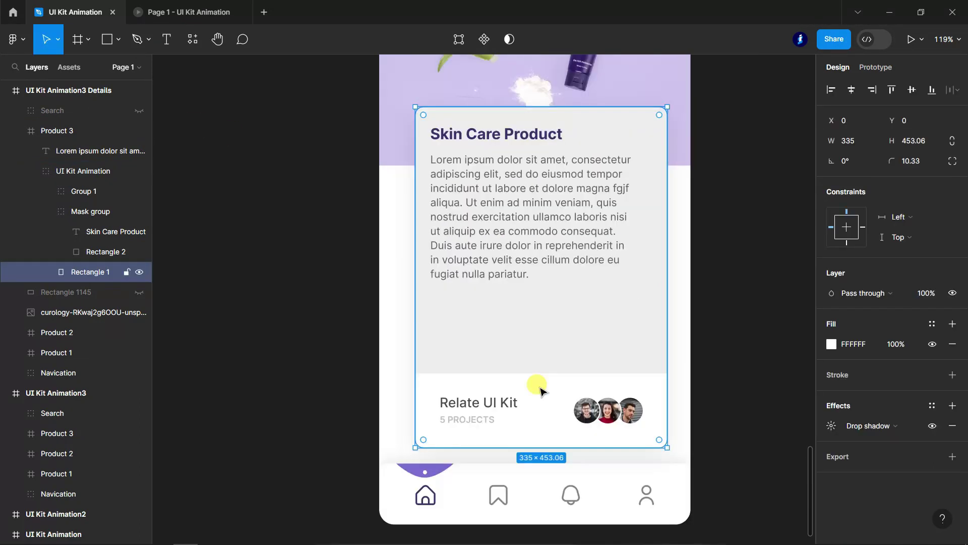
Reduce the card's gray panel to a height of 308 and move the Relate UI Kit row with its avatars up beneath it
{"action": "left_click", "coordinate": [81, 251]}
{"action": "left_click_drag", "start_coordinate": [582, 369], "coordinate": [586, 339]}
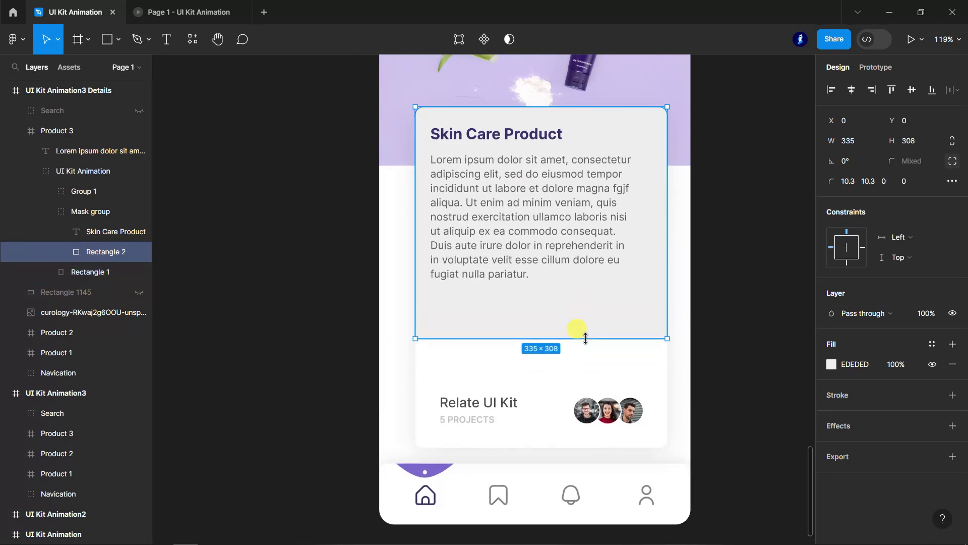
{"action": "left_click", "coordinate": [81, 191]}
{"action": "key", "text": "shift+Up"}
{"action": "key", "text": "shift+Up"}
{"action": "key", "text": "shift+Up"}
{"action": "key", "text": "shift+Up"}
{"action": "key", "text": "shift+Up"}
{"action": "key", "text": "shift+Up"}
Reduce the card's white background to a height of 400 and move the paragraph down to Y 73
{"action": "left_click", "coordinate": [81, 272]}
{"action": "left_click_drag", "start_coordinate": [547, 447], "coordinate": [547, 407]}
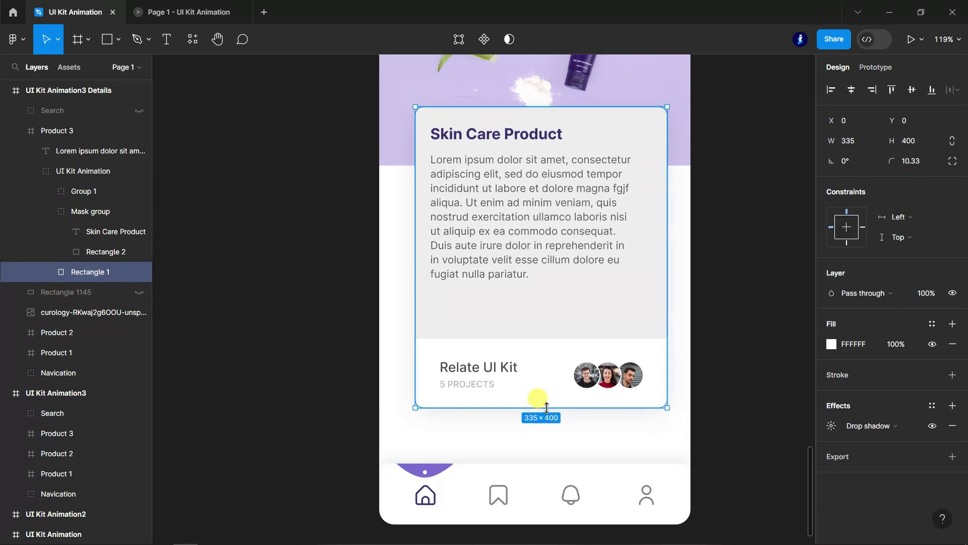
{"action": "left_click", "coordinate": [519, 236]}
{"action": "key", "text": "shift+Down"}
{"action": "key", "text": "shift+Down"}
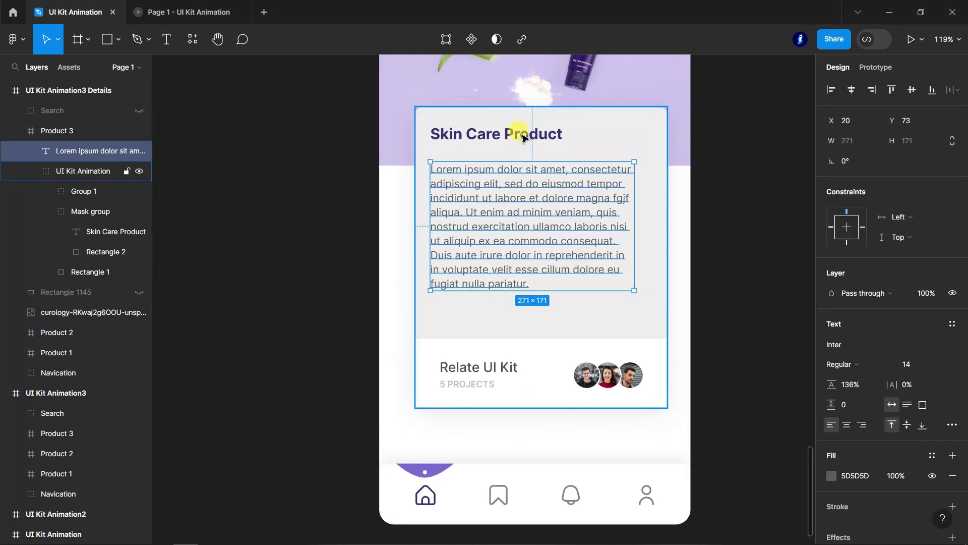
{"action": "left_click", "coordinate": [524, 138]}
{"action": "double_click", "coordinate": [538, 139]}
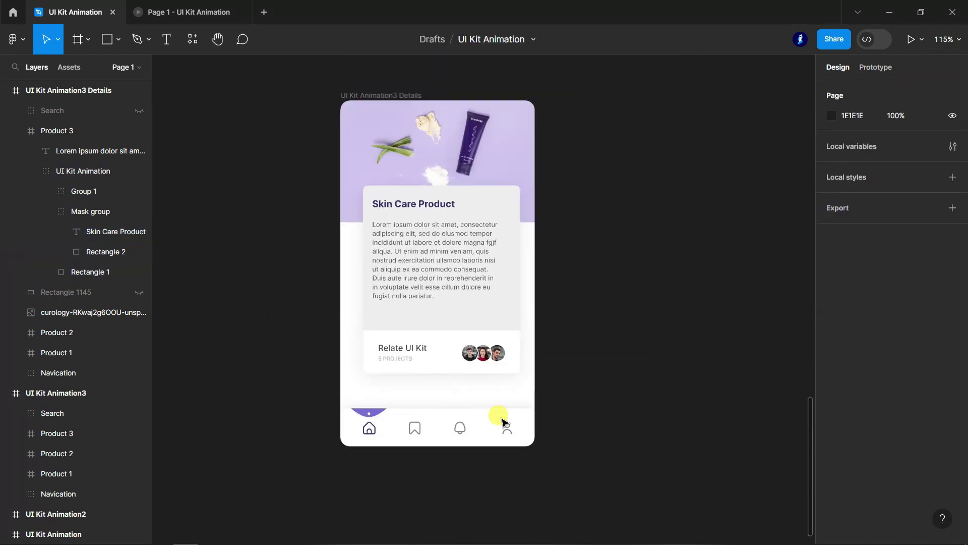
Set the fill of the card's gray text panel to F4F2F2
{"action": "scroll", "coordinate": [503, 421], "scroll_direction": "up", "scroll_amount": 1}
{"action": "scroll", "coordinate": [454, 324], "scroll_direction": "up", "scroll_amount": 5}
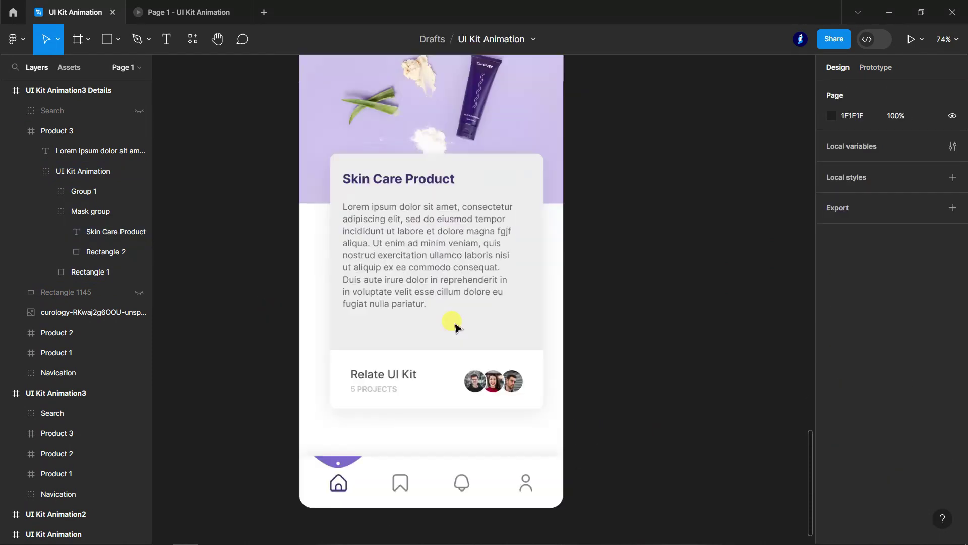
{"action": "left_click", "coordinate": [454, 324]}
{"action": "left_click", "coordinate": [832, 364]}
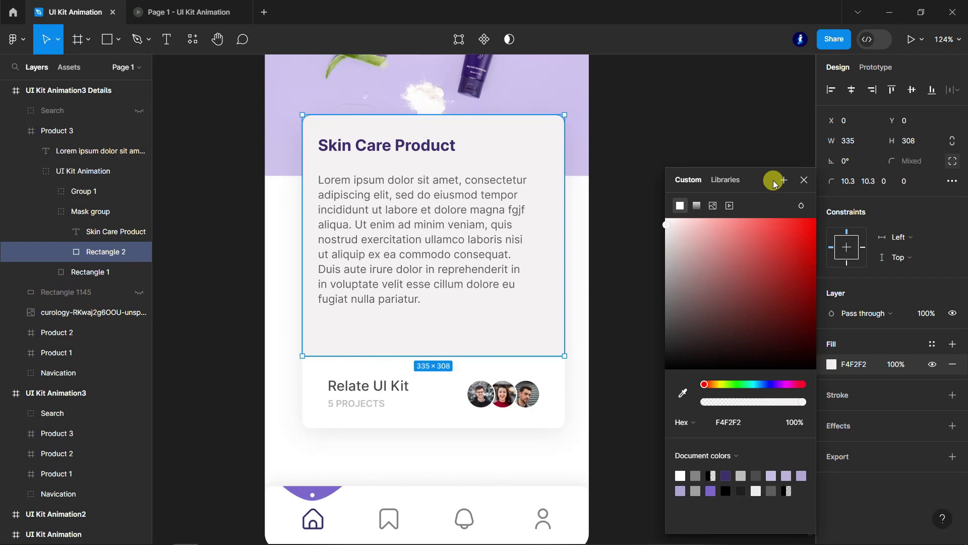
{"action": "key", "text": "Escape"}
{"action": "key", "text": "Escape"}
Collapse the layer lists and duplicate the UI Kit Animation3 Details frame, placing the copy directly below the original at Y 759
{"action": "scroll", "coordinate": [594, 402], "scroll_direction": "down", "scroll_amount": 4}
{"action": "scroll", "coordinate": [610, 421], "scroll_direction": "up", "scroll_amount": 2}
{"action": "scroll", "coordinate": [611, 422], "scroll_direction": "down", "scroll_amount": 3}
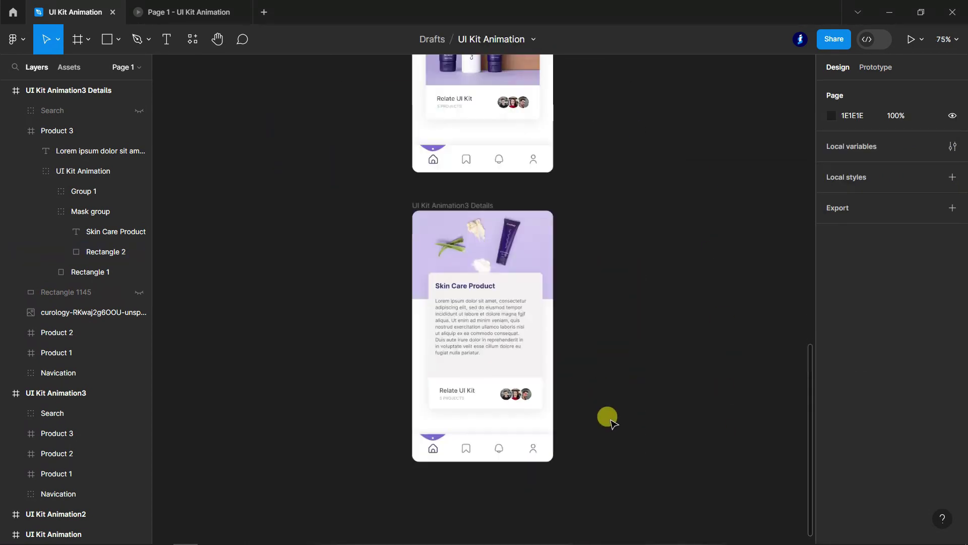
{"action": "scroll", "coordinate": [640, 437], "scroll_direction": "up", "scroll_amount": 5}
{"action": "scroll", "coordinate": [641, 436], "scroll_direction": "down", "scroll_amount": 3}
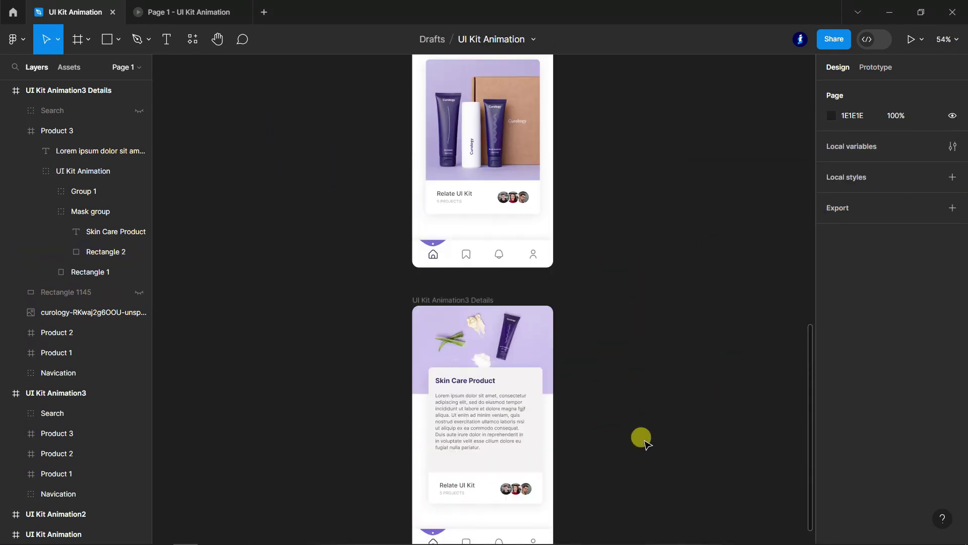
{"action": "scroll", "coordinate": [645, 442], "scroll_direction": "down", "scroll_amount": 3}
{"action": "left_click", "coordinate": [5, 91]}
{"action": "left_click", "coordinate": [48, 90]}
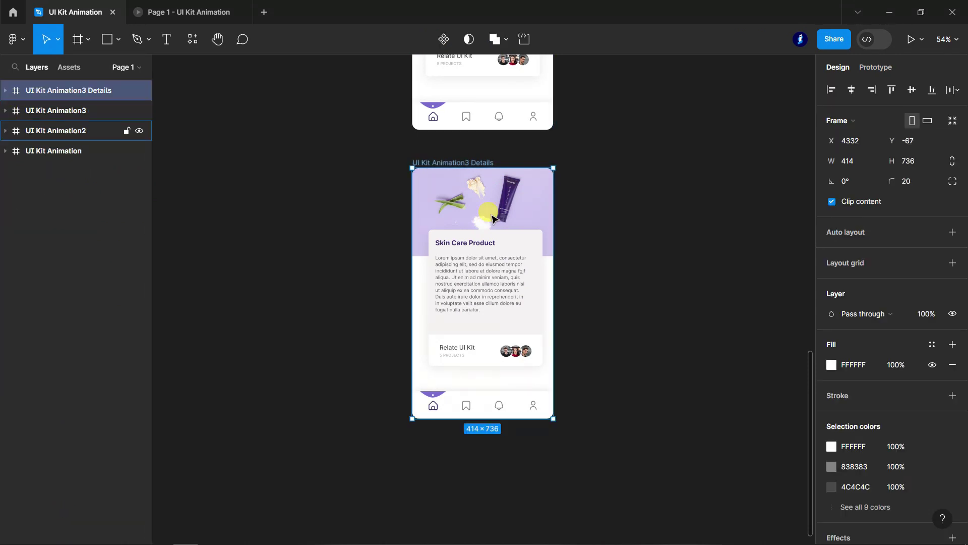
{"action": "left_click_drag", "start_coordinate": [495, 204], "coordinate": [487, 486]}
Show the hidden Rectangle 1145 overlay above the header image in the copied frame and slightly lower its fill opacity
{"action": "scroll", "coordinate": [457, 484], "scroll_direction": "down", "scroll_amount": 4}
{"action": "scroll", "coordinate": [458, 237], "scroll_direction": "up", "scroll_amount": 5}
{"action": "left_click", "coordinate": [48, 307]}
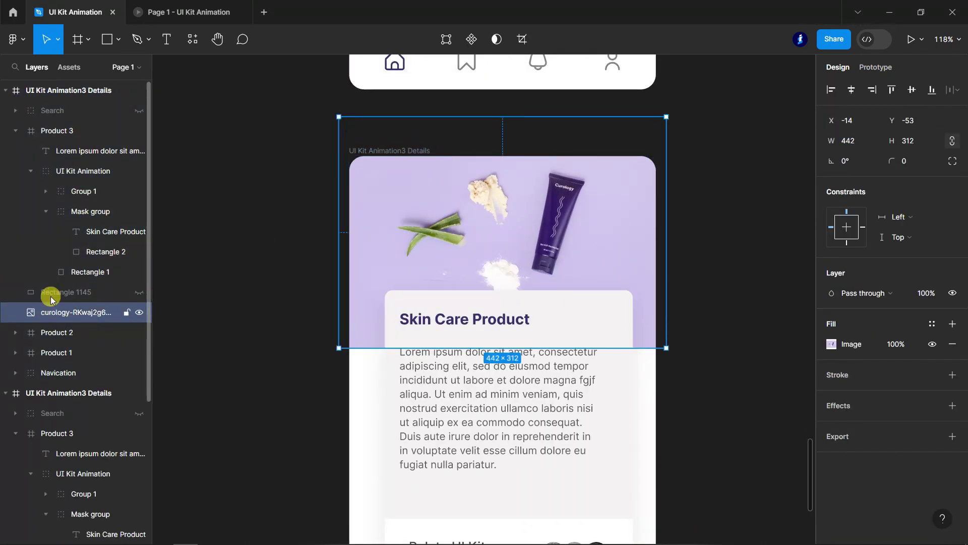
{"action": "left_click", "coordinate": [141, 294]}
{"action": "left_click", "coordinate": [894, 344]}
{"action": "key", "text": "Down"}
{"action": "key", "text": "Down"}
Draw a 66 × 66 circle in the upper-left corner of the copied frame's header image, at X 20, Y 15
{"action": "left_click", "coordinate": [118, 39]}
{"action": "left_click", "coordinate": [76, 112]}
{"action": "scroll", "coordinate": [392, 185], "scroll_direction": "up", "scroll_amount": 4}
{"action": "mouse_move", "coordinate": [361, 159]}
{"action": "left_mouse_down"}
{"action": "mouse_move", "coordinate": [440, 237]}
{"action": "mouse_move", "coordinate": [396, 207]}
{"action": "left_mouse_up"}
Fill the circle with FFFFFF at 25% opacity
{"action": "left_click", "coordinate": [843, 348]}
{"action": "type", "text": "ffffff"}
{"action": "key", "text": "Return"}
{"action": "left_click", "coordinate": [897, 343]}
{"action": "type", "text": "69"}
{"action": "key", "text": "Return"}
{"action": "type", "text": "30"}
{"action": "key", "text": "Return"}
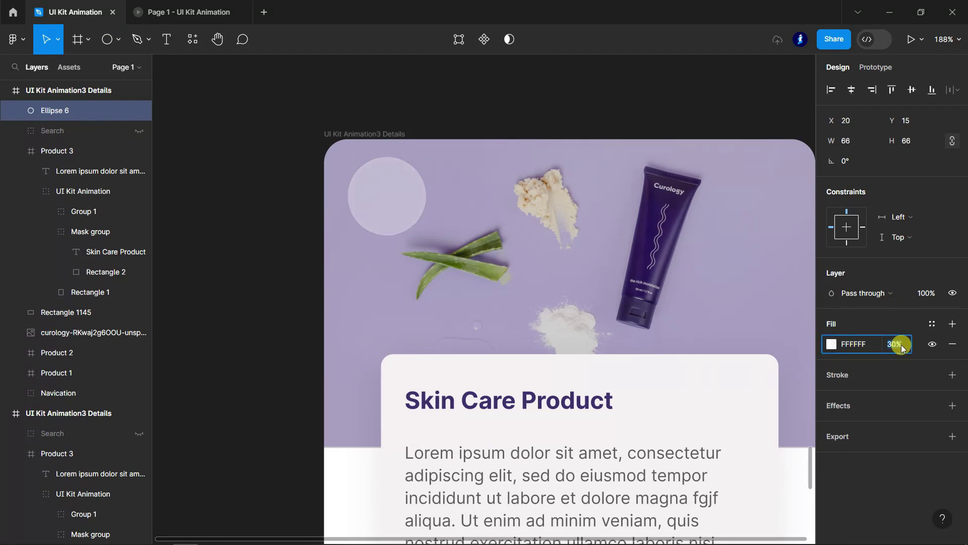
{"action": "type", "text": "25"}
{"action": "key", "text": "Return"}
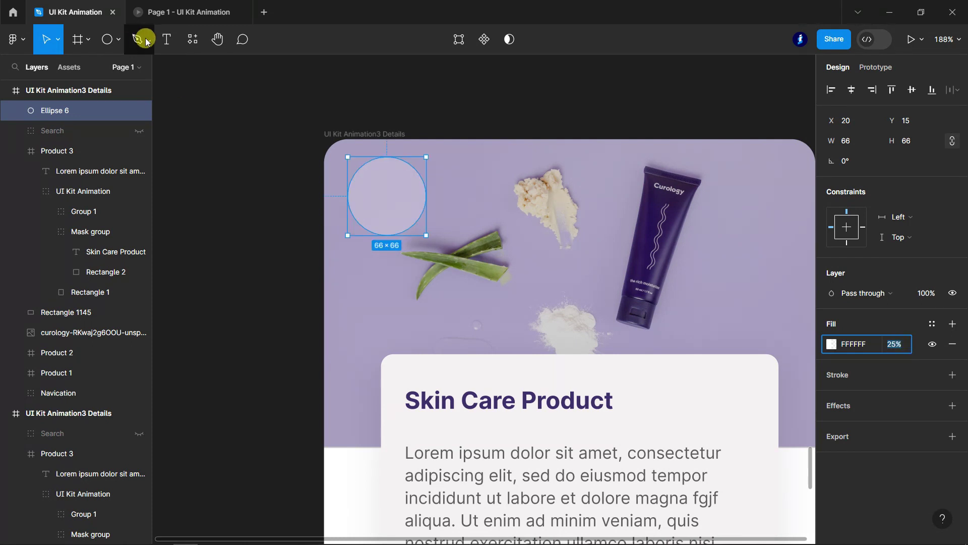
Draw a vertical line 26 long inside the circle with round end caps and a stroke weight of 3
{"action": "left_click", "coordinate": [118, 40]}
{"action": "left_click", "coordinate": [75, 86]}
{"action": "scroll", "coordinate": [372, 182], "scroll_direction": "up", "scroll_amount": 5}
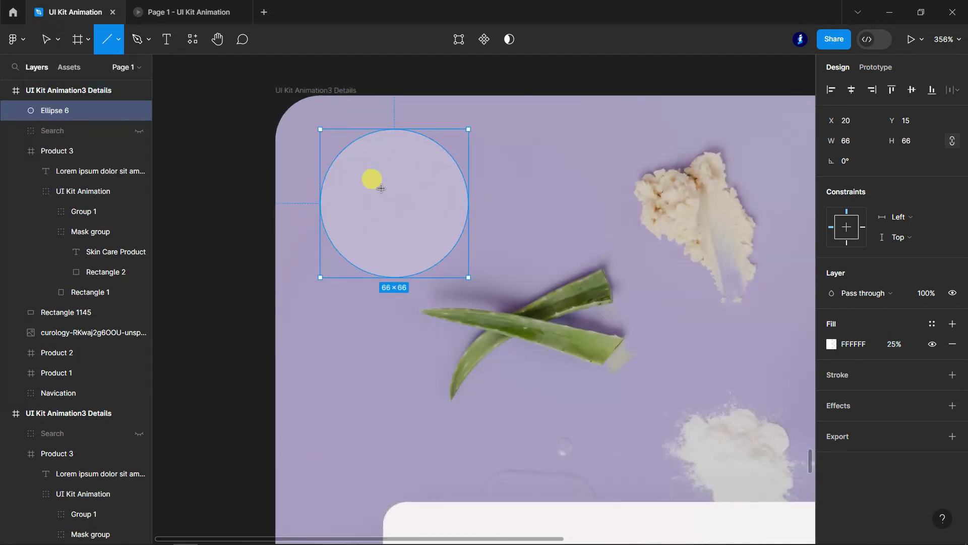
{"action": "left_click_drag", "start_coordinate": [400, 173], "coordinate": [411, 265]}
{"action": "left_click", "coordinate": [903, 415]}
{"action": "left_click", "coordinate": [867, 511]}
{"action": "left_click", "coordinate": [841, 415]}
{"action": "left_click", "coordinate": [871, 510]}
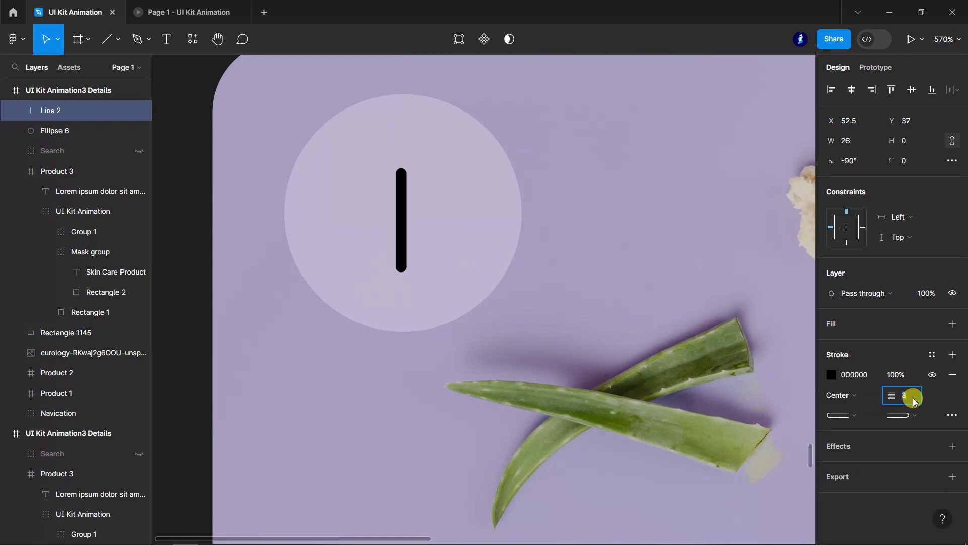
Duplicate the line, rotate the copy to horizontal, and center both lines in the circle as a plus sign
{"action": "left_click", "coordinate": [396, 188]}
{"action": "key", "text": "ctrl+d"}
{"action": "left_click_drag", "start_coordinate": [406, 158], "coordinate": [446, 218]}
{"action": "left_click", "coordinate": [402, 200], "text": "shift"}
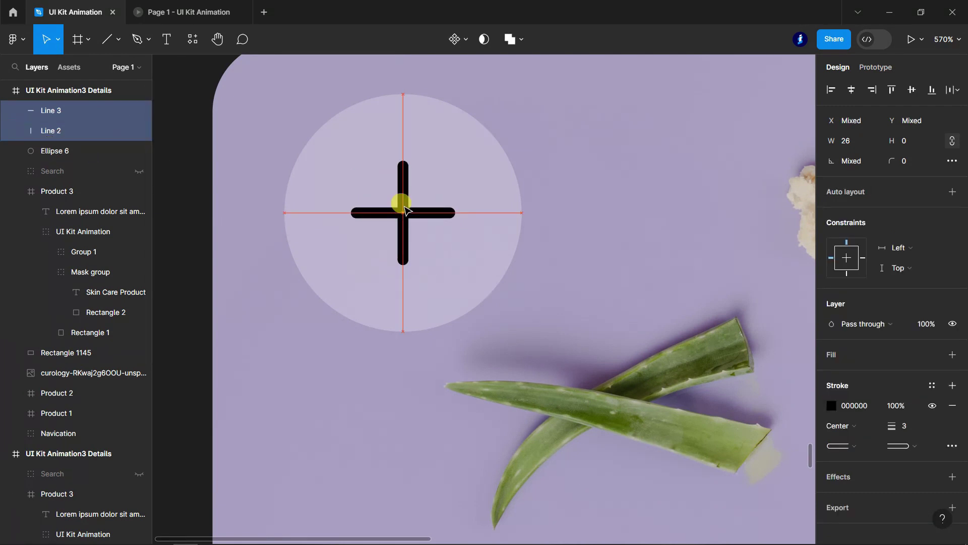
Rotate the two crossed lines together by 45° into an X and set their stroke color to FFFFFF
{"action": "scroll", "coordinate": [405, 209], "scroll_direction": "down", "scroll_amount": 5}
{"action": "left_click_drag", "start_coordinate": [447, 215], "coordinate": [429, 205]}
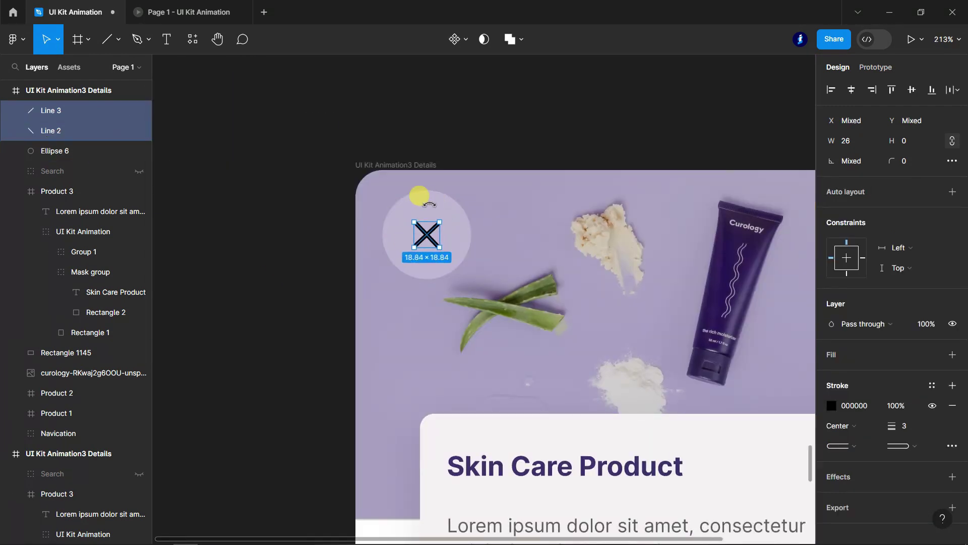
{"action": "left_click", "coordinate": [850, 411]}
{"action": "type", "text": "ffff"}
{"action": "key", "text": "Return"}
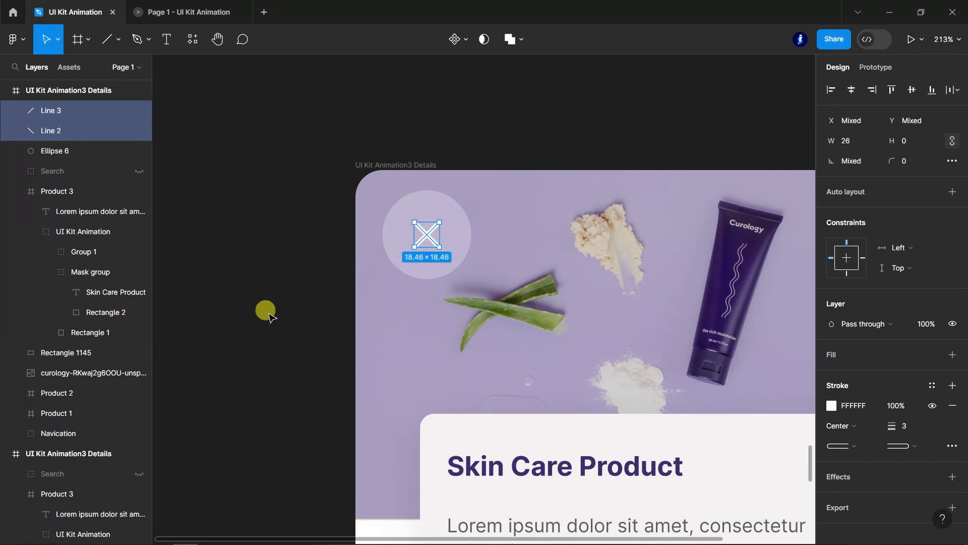
Draw a 5 × 5 circle near the header's upper-right corner and duplicate it twice downward with a spacing of 5
{"action": "key", "text": "o"}
{"action": "scroll", "coordinate": [266, 340], "scroll_direction": "down", "scroll_amount": 5}
{"action": "scroll", "coordinate": [483, 261], "scroll_direction": "up", "scroll_amount": 8}
{"action": "mouse_move", "coordinate": [496, 256]}
{"action": "left_mouse_down"}
{"action": "mouse_move", "coordinate": [510, 270]}
{"action": "mouse_move", "coordinate": [500, 344]}
{"action": "left_mouse_up"}
{"action": "scroll", "coordinate": [510, 272], "scroll_direction": "up", "scroll_amount": 4}
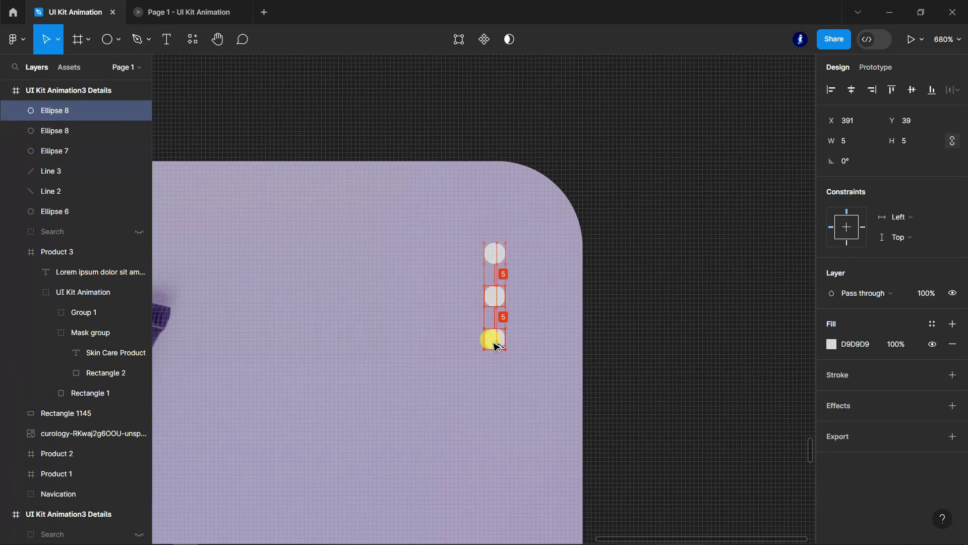
Move the three small dots together to X 387 and set their fill to FFFFFF
{"action": "left_click", "coordinate": [47, 150], "text": "shift"}
{"action": "left_click_drag", "start_coordinate": [480, 298], "coordinate": [464, 298]}
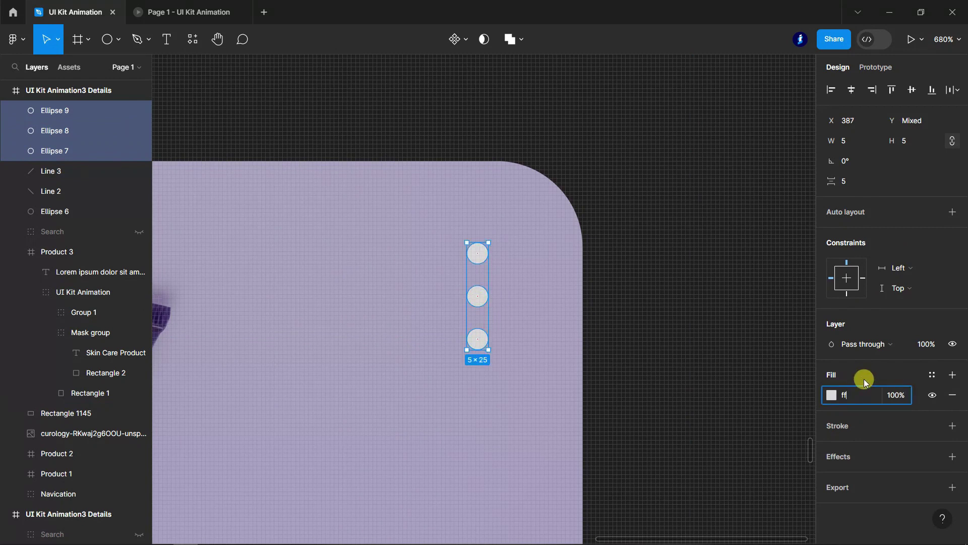
{"action": "type", "text": "ff"}
{"action": "key", "text": "Return"}
Group the three dots, the two X lines and the translucent circle into a single group
{"action": "scroll", "coordinate": [722, 348], "scroll_direction": "down", "scroll_amount": 10}
{"action": "left_click", "coordinate": [58, 171], "text": "shift"}
{"action": "left_click", "coordinate": [55, 211], "text": "shift"}
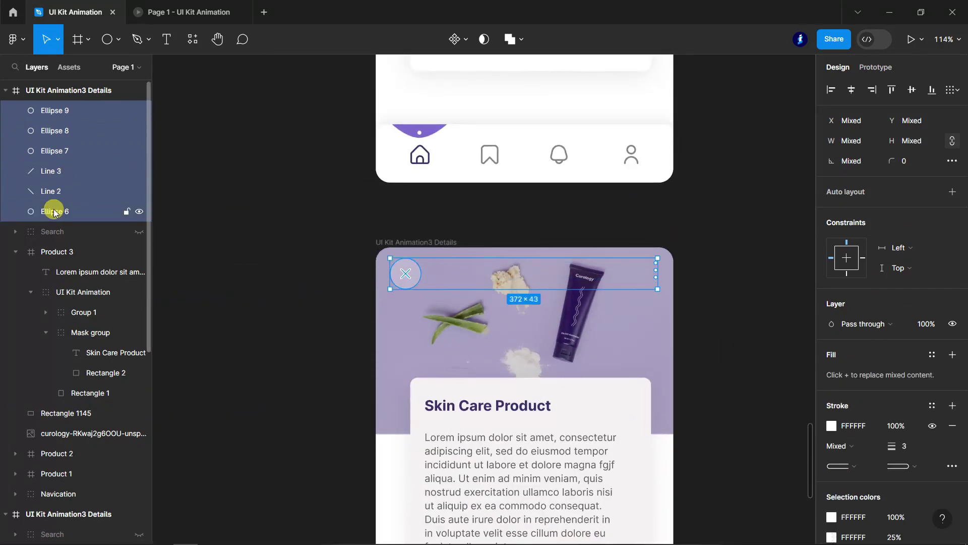
{"action": "key", "text": "ctrl+g"}
{"action": "left_click", "coordinate": [16, 151]}
{"action": "left_click", "coordinate": [257, 298]}
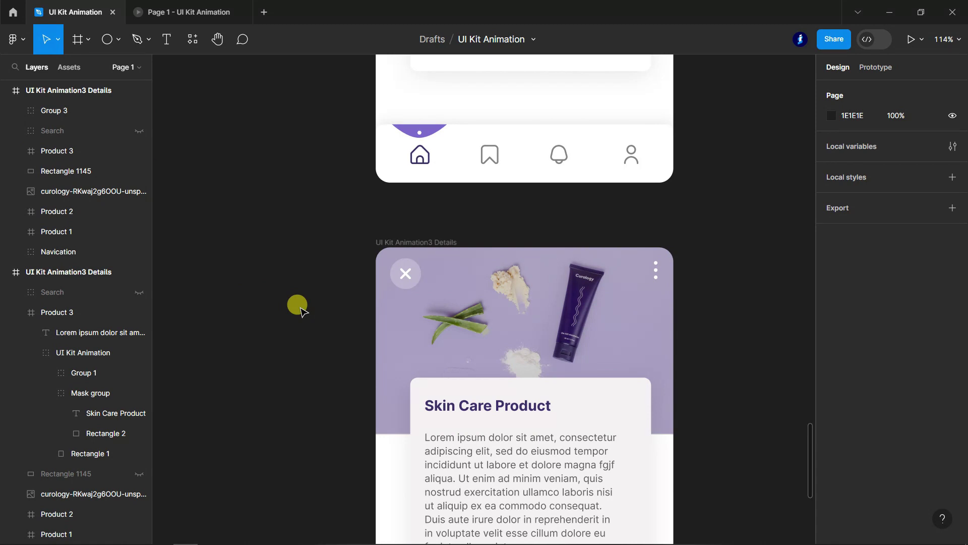
Collapse the layer lists and rename the duplicated details frame as UI Kit Animation close
{"action": "scroll", "coordinate": [301, 310], "scroll_direction": "down", "scroll_amount": 2}
{"action": "scroll", "coordinate": [623, 339], "scroll_direction": "down", "scroll_amount": 10}
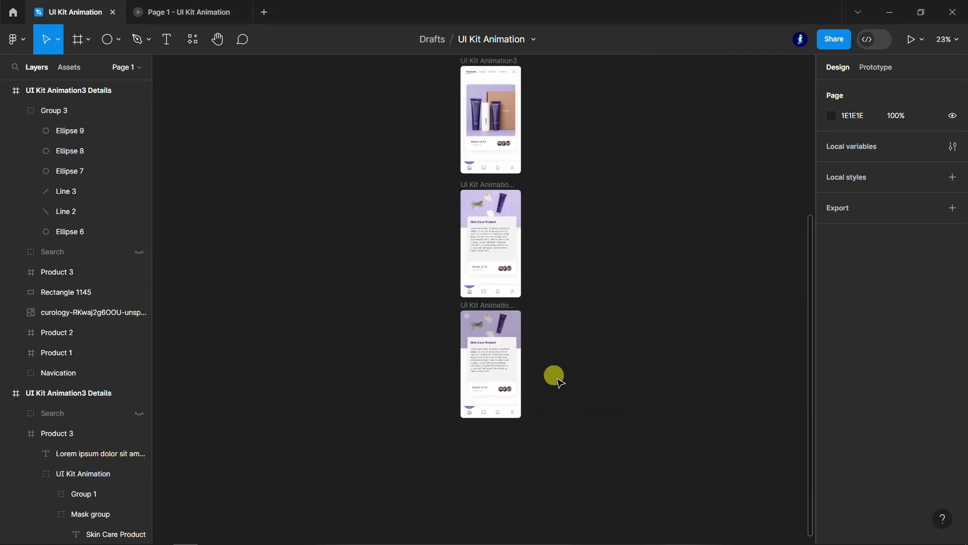
{"action": "scroll", "coordinate": [554, 375], "scroll_direction": "down", "scroll_amount": 3}
{"action": "left_click", "coordinate": [5, 90]}
{"action": "left_click", "coordinate": [5, 110]}
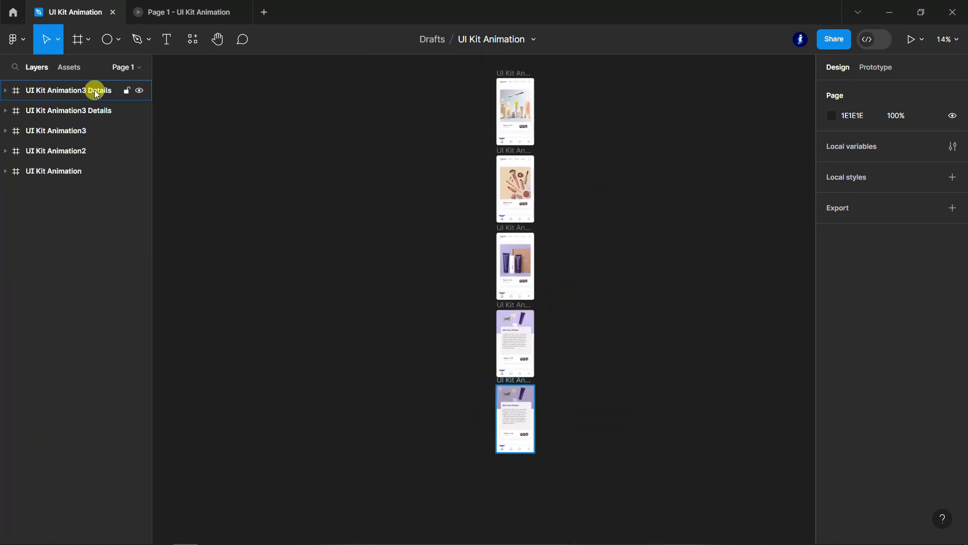
{"action": "double_click", "coordinate": [85, 94]}
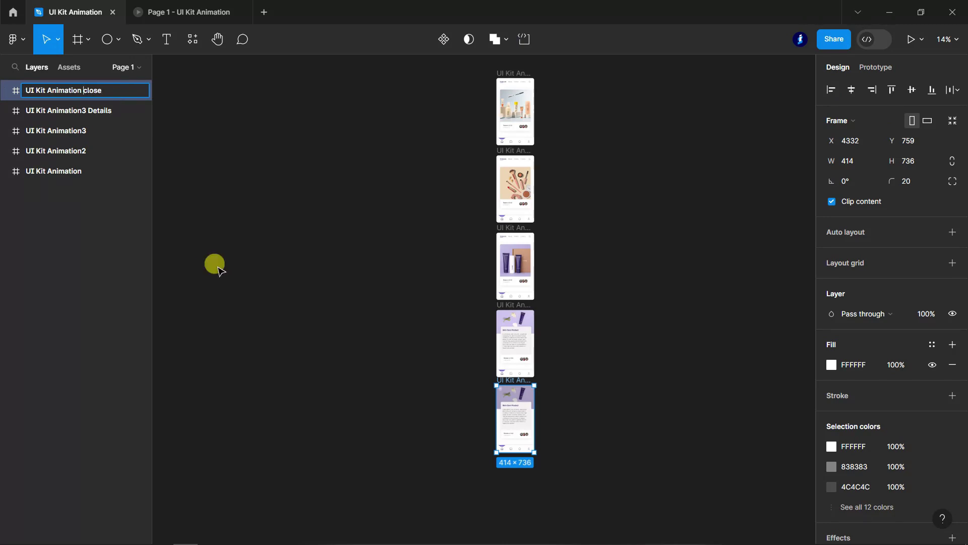
{"action": "left_click", "coordinate": [213, 264]}
In prototype mode, link the UI Kit Animation3 product card to UI Kit Animation3 Details with On drag, Smart animate, Bouncy, 800ms
{"action": "scroll", "coordinate": [554, 437], "scroll_direction": "up", "scroll_amount": 2}
{"action": "scroll", "coordinate": [524, 454], "scroll_direction": "up", "scroll_amount": 3}
{"action": "scroll", "coordinate": [523, 453], "scroll_direction": "down", "scroll_amount": 3}
{"action": "scroll", "coordinate": [524, 452], "scroll_direction": "up", "scroll_amount": 2}
{"action": "key", "text": "shift+e"}
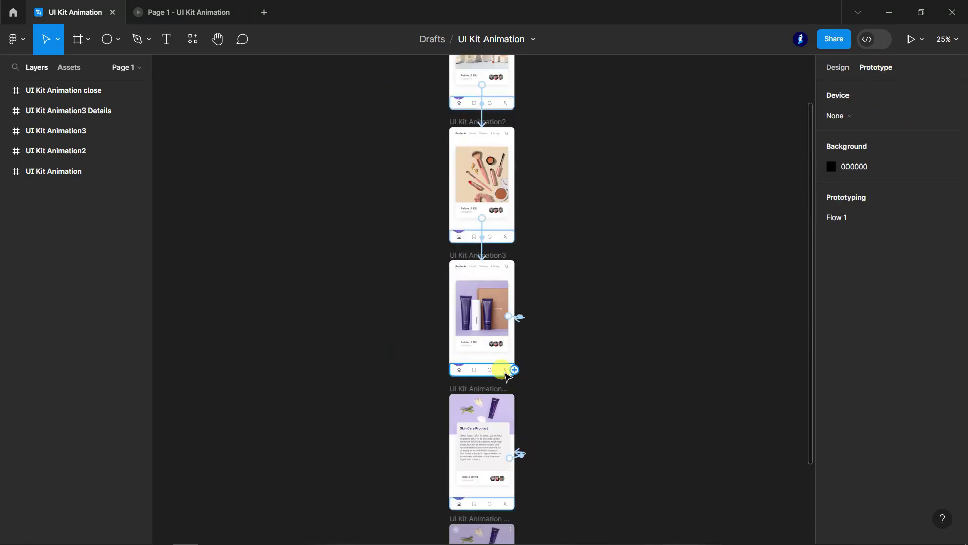
{"action": "scroll", "coordinate": [509, 363], "scroll_direction": "up", "scroll_amount": 5}
{"action": "left_click_drag", "start_coordinate": [513, 284], "coordinate": [385, 452]}
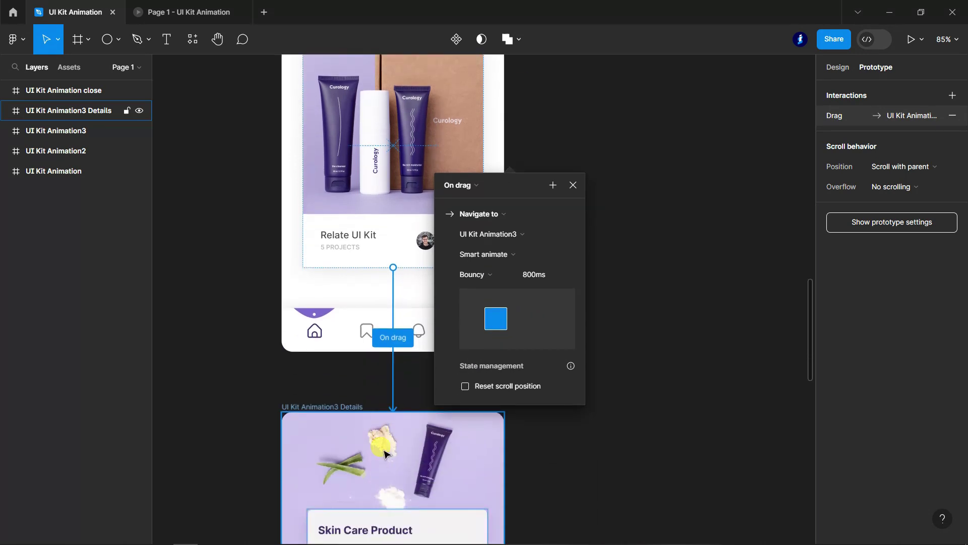
{"action": "left_click", "coordinate": [485, 184]}
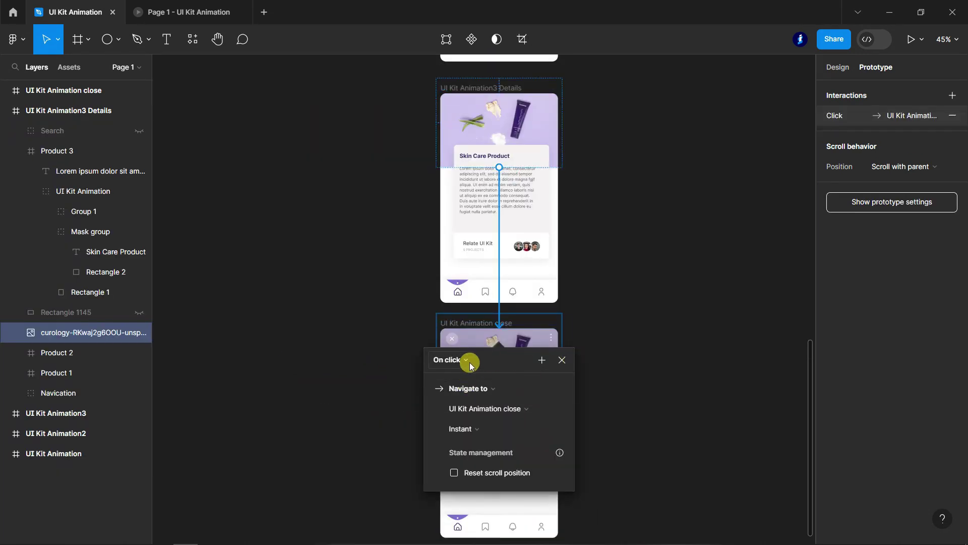
Make the details frame's header image navigate to UI Kit Animation close on Mouse up with Smart animate
{"action": "left_click", "coordinate": [469, 362]}
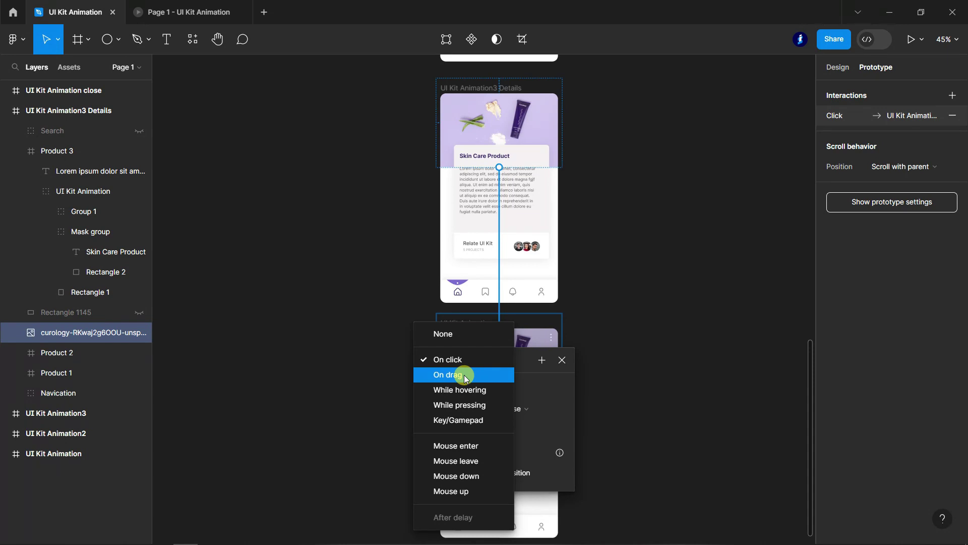
{"action": "left_click", "coordinate": [472, 491]}
{"action": "scroll", "coordinate": [581, 403], "scroll_direction": "down", "scroll_amount": 1}
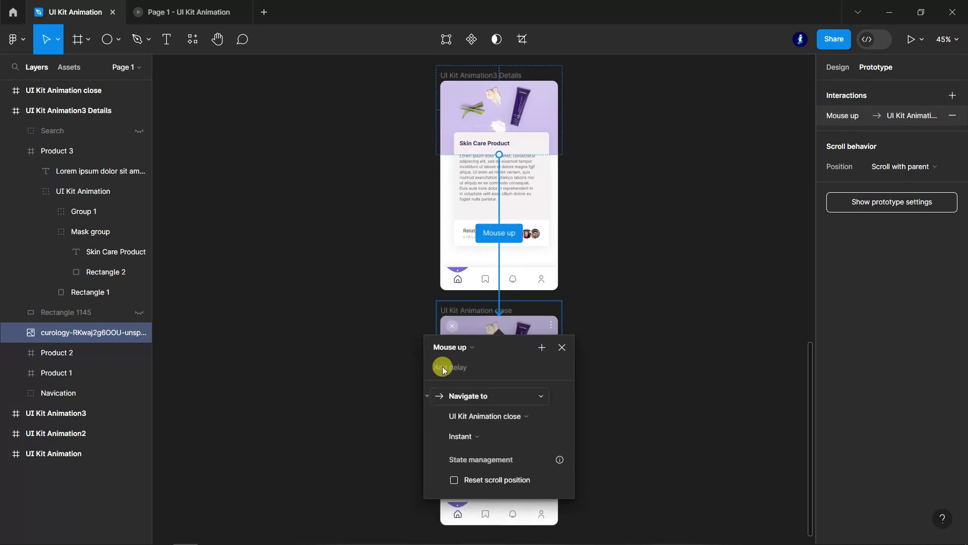
{"action": "left_click", "coordinate": [553, 437]}
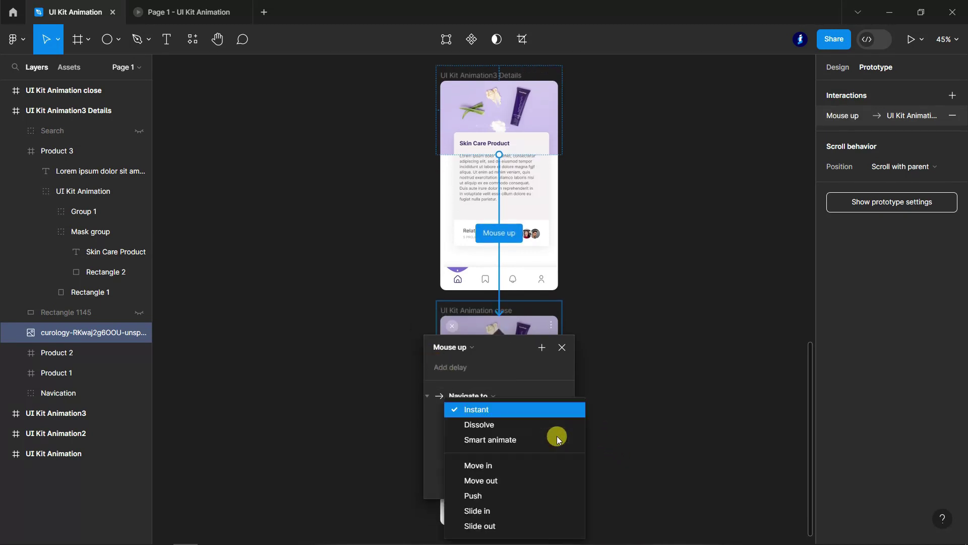
{"action": "left_click", "coordinate": [510, 438]}
{"action": "left_click", "coordinate": [615, 439]}
{"action": "scroll", "coordinate": [617, 437], "scroll_direction": "down", "scroll_amount": 1}
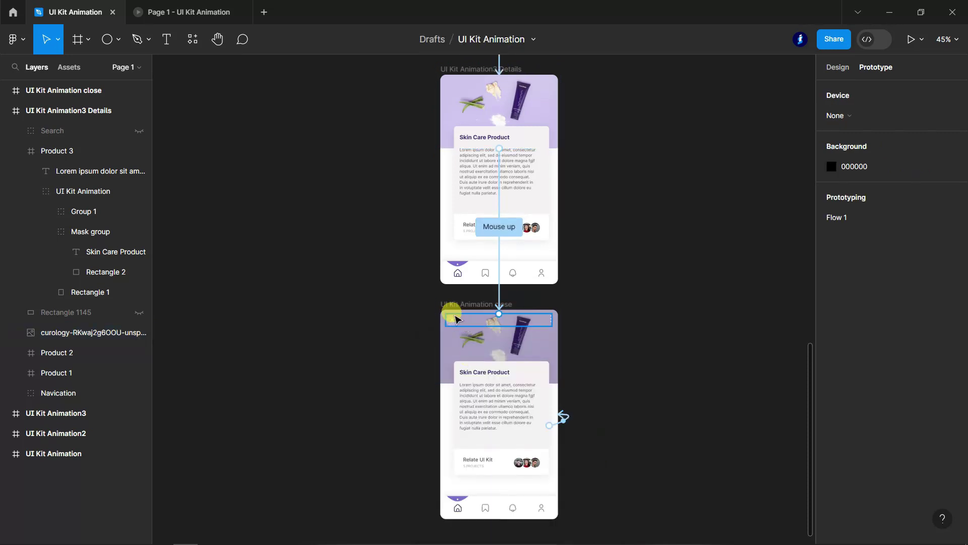
Inside the overlay group of UI Kit Animation close, group the X lines with their circle, and group the three dots separately
{"action": "left_click", "coordinate": [454, 322]}
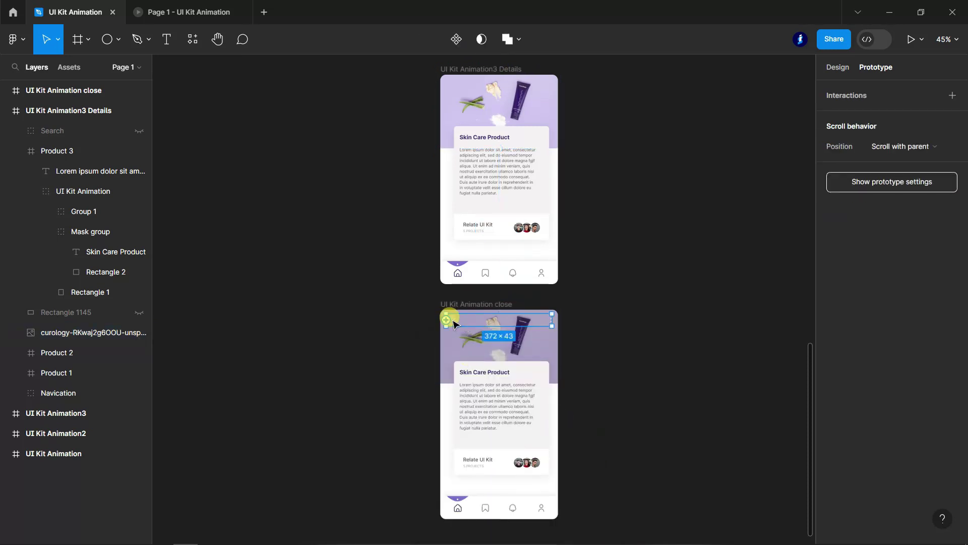
{"action": "left_click", "coordinate": [8, 113]}
{"action": "left_click", "coordinate": [5, 91]}
{"action": "left_click", "coordinate": [71, 230]}
{"action": "left_click", "coordinate": [70, 197], "text": "shift"}
{"action": "key", "text": "ctrl+g"}
{"action": "left_click", "coordinate": [71, 170]}
{"action": "left_click", "coordinate": [71, 130], "text": "shift"}
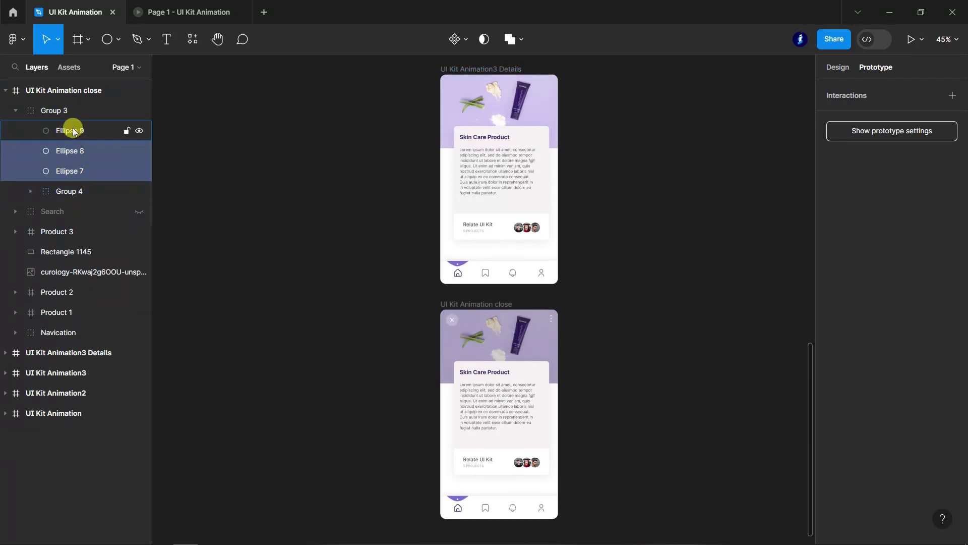
{"action": "key", "text": "ctrl+g"}
Link the X close-button group to UI Kit Animation3 with On click, Smart animate, Ease out, 300ms
{"action": "left_click", "coordinate": [71, 152]}
{"action": "left_click_drag", "start_coordinate": [450, 318], "coordinate": [468, 107]}
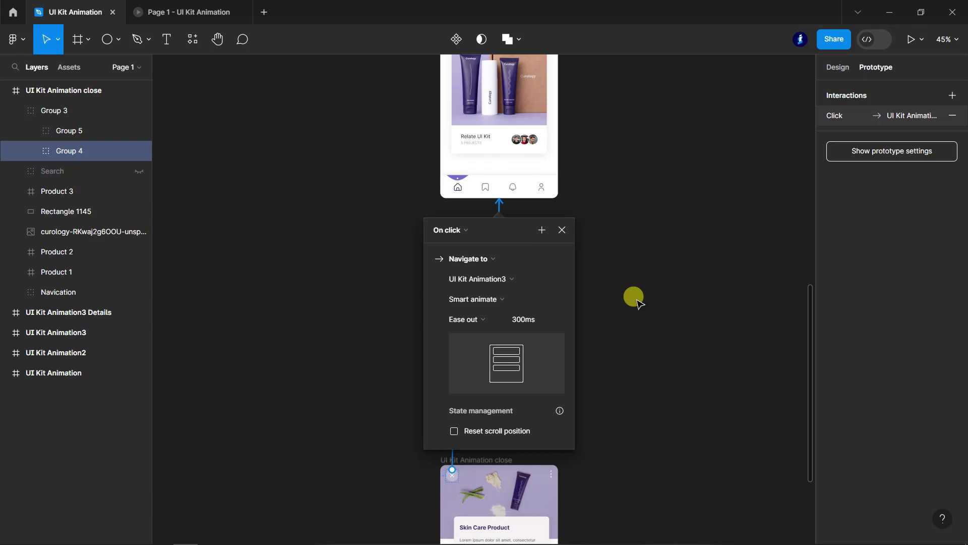
{"action": "left_click", "coordinate": [467, 231]}
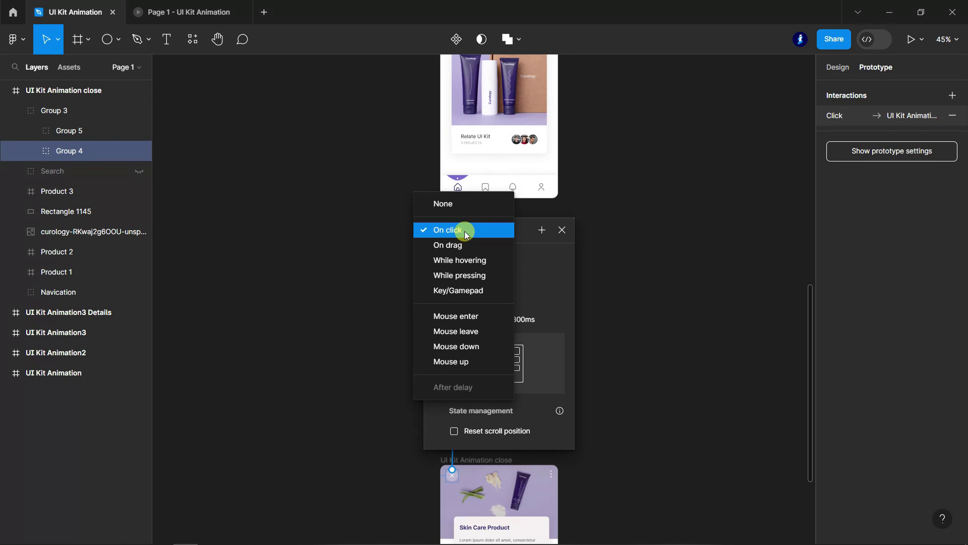
{"action": "left_click", "coordinate": [464, 231]}
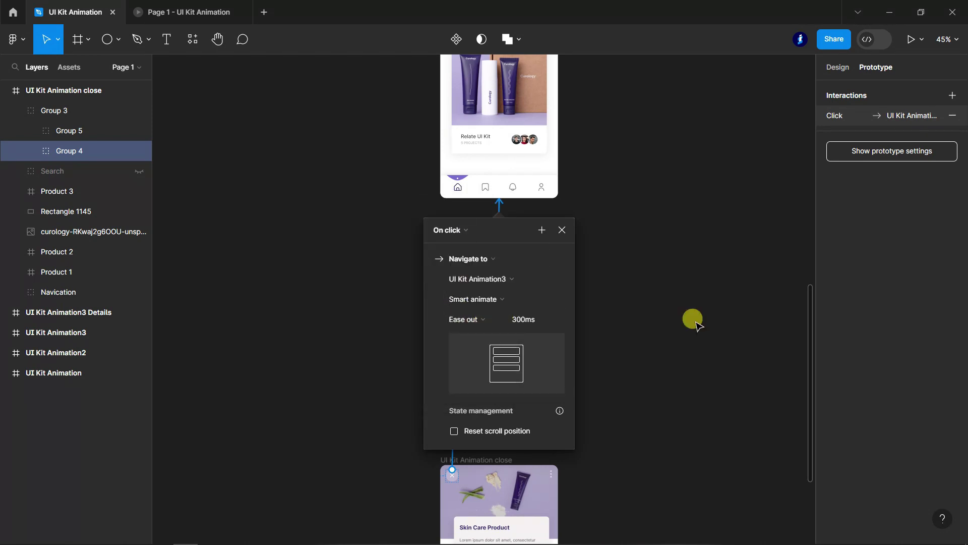
{"action": "left_click", "coordinate": [693, 319]}
Link the UI Kit Animation3 product card back to UI Kit Animation2 with an On drag trigger
{"action": "scroll", "coordinate": [692, 319], "scroll_direction": "up", "scroll_amount": 3}
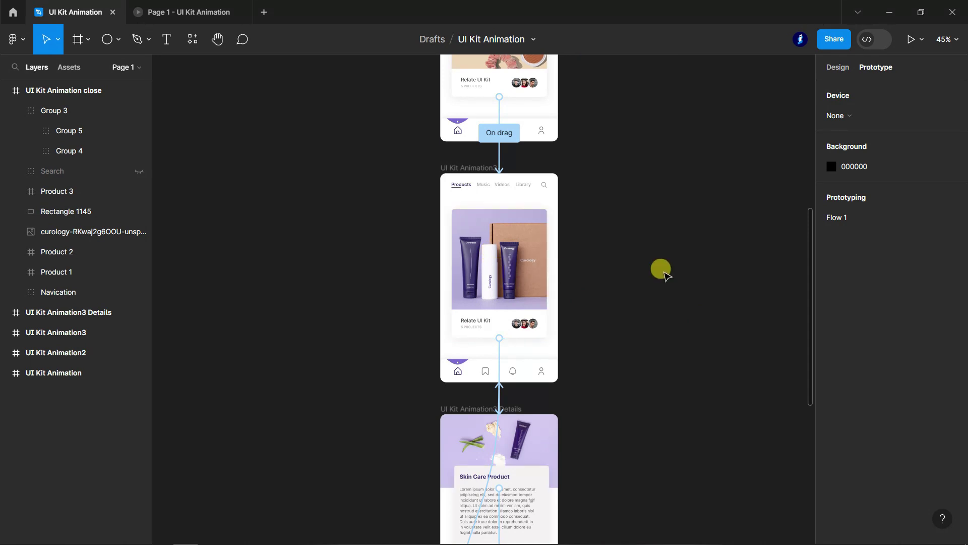
{"action": "left_click", "coordinate": [500, 214]}
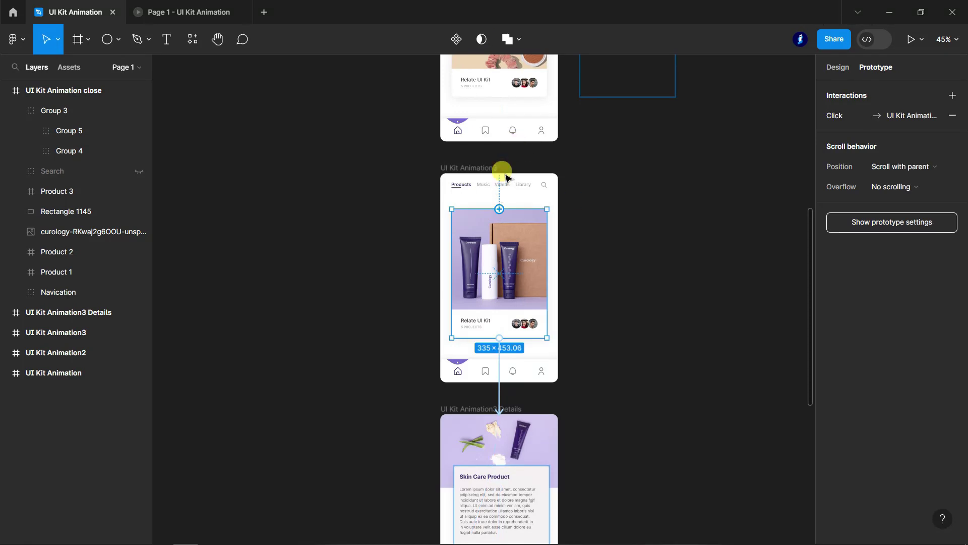
{"action": "left_click", "coordinate": [515, 144]}
{"action": "left_click", "coordinate": [466, 174]}
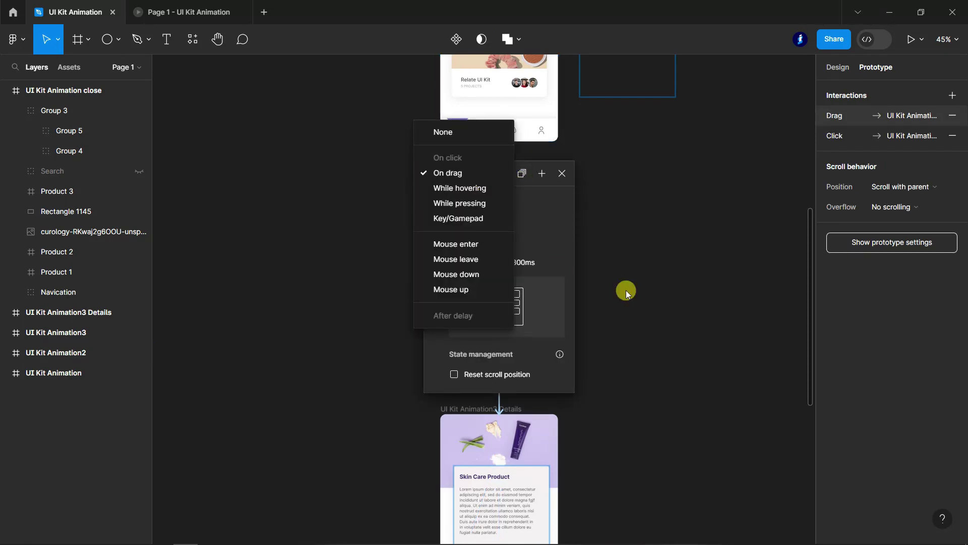
{"action": "left_click", "coordinate": [676, 292]}
{"action": "scroll", "coordinate": [630, 283], "scroll_direction": "up", "scroll_amount": 1}
{"action": "left_click", "coordinate": [643, 276]}
Link the UI Kit Animation2 product card back to UI Kit Animation with On drag, Smart animate, Ease out, 300ms
{"action": "scroll", "coordinate": [644, 280], "scroll_direction": "up", "scroll_amount": 4}
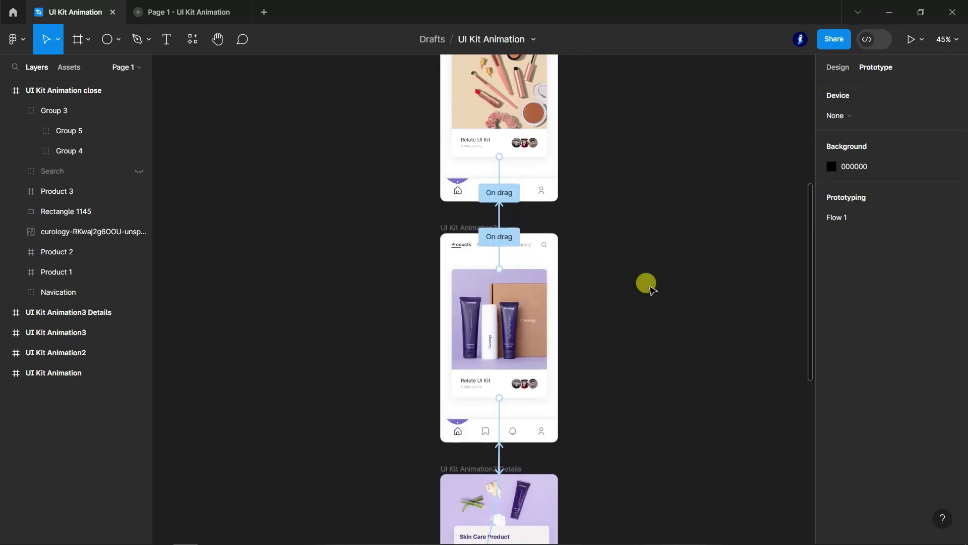
{"action": "left_click", "coordinate": [453, 231]}
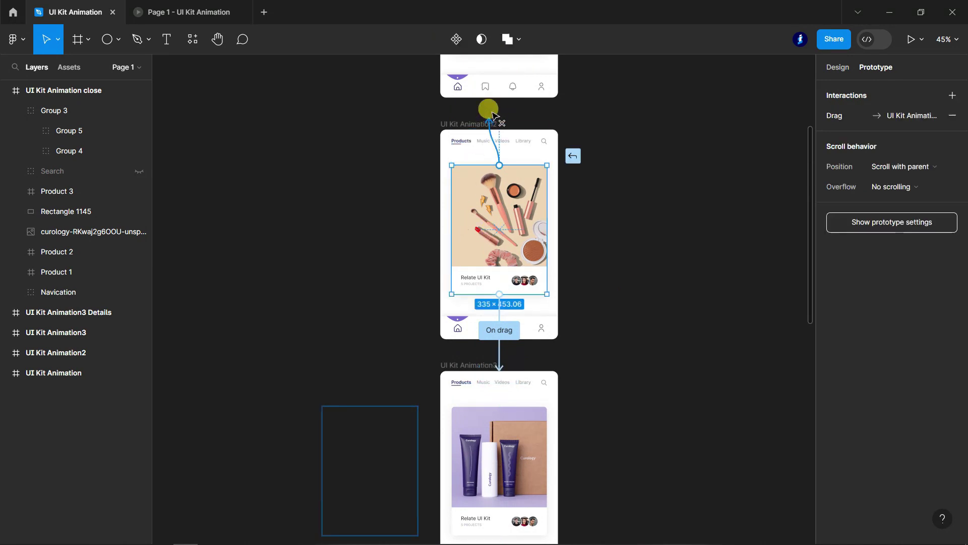
{"action": "left_click", "coordinate": [497, 113]}
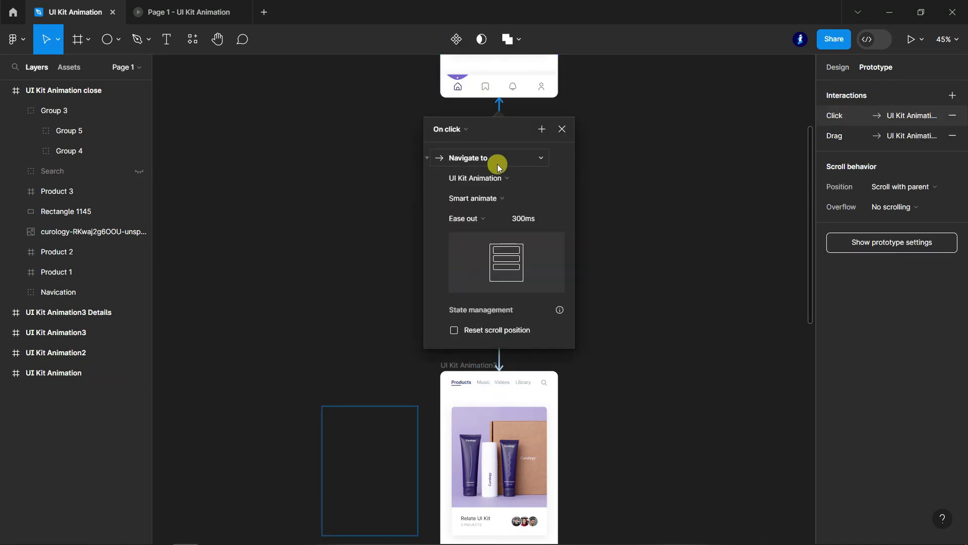
{"action": "left_click", "coordinate": [467, 129]}
{"action": "left_click", "coordinate": [444, 143]}
{"action": "left_click", "coordinate": [633, 263]}
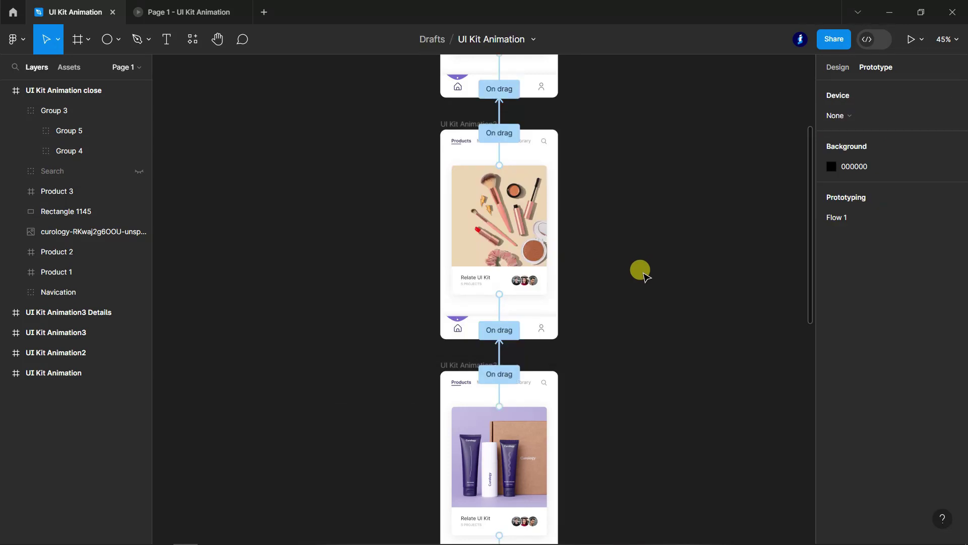
Preview the flow from UI Kit Animation: swipe through the cards, open the product details, use the close button, and exit the preview
{"action": "scroll", "coordinate": [640, 272], "scroll_direction": "up", "scroll_amount": 2}
{"action": "left_click", "coordinate": [432, 124]}
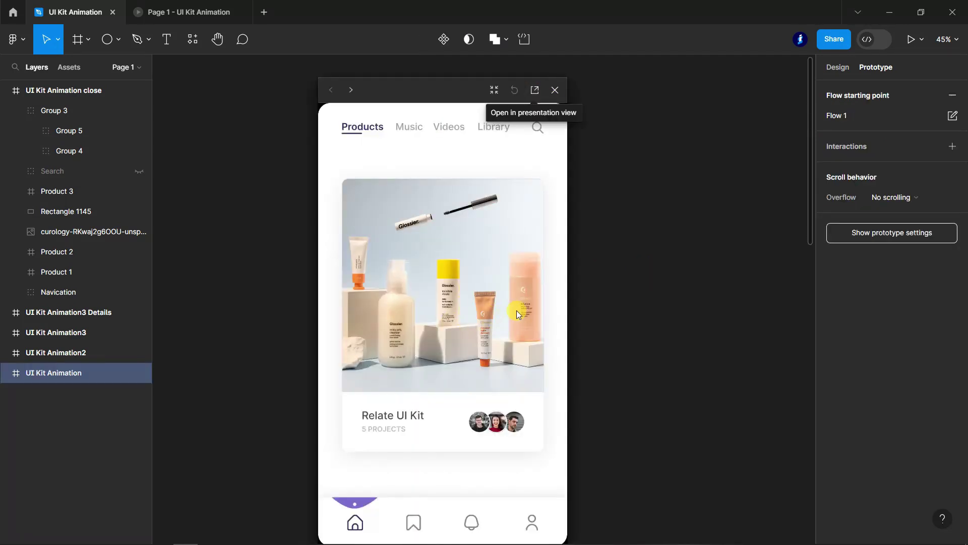
{"action": "left_click_drag", "start_coordinate": [525, 310], "coordinate": [456, 317]}
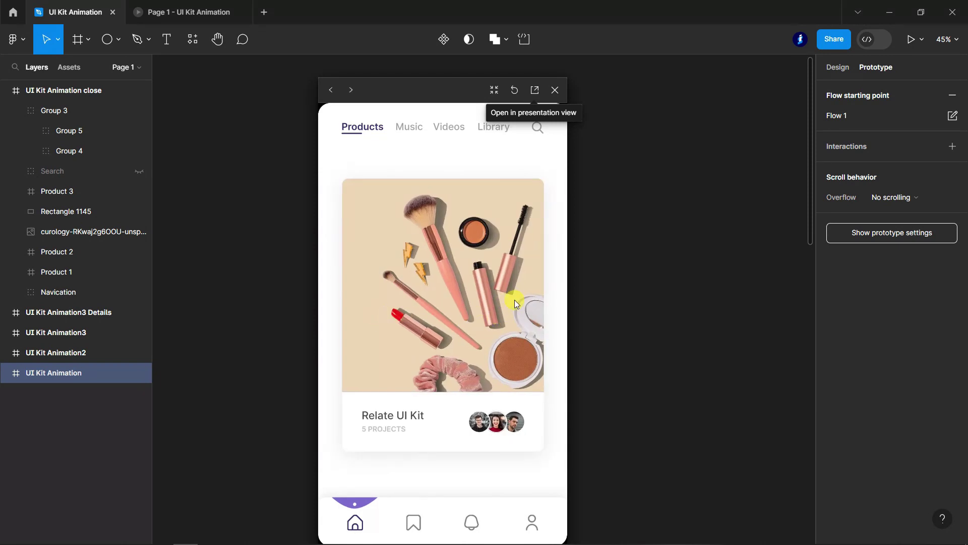
{"action": "left_click_drag", "start_coordinate": [495, 287], "coordinate": [286, 283]}
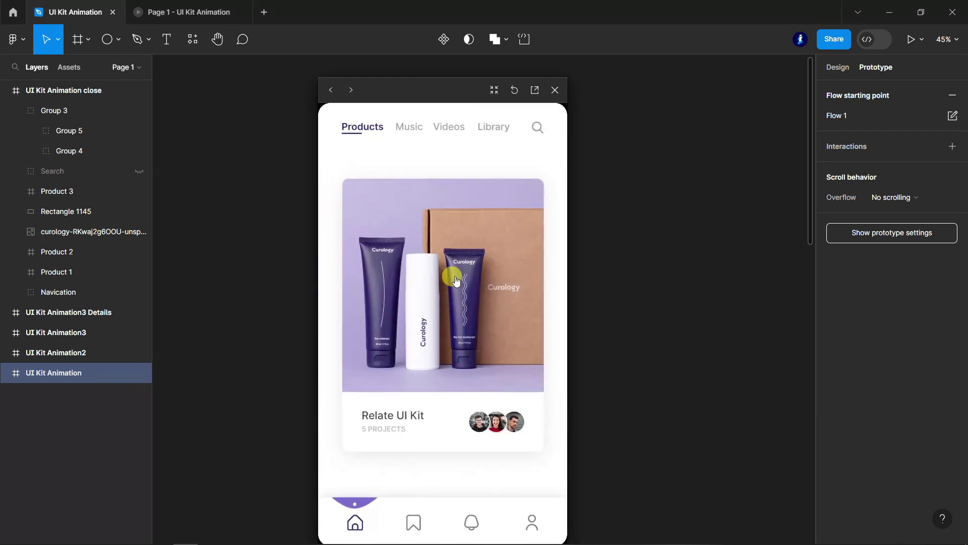
{"action": "left_click", "coordinate": [456, 281]}
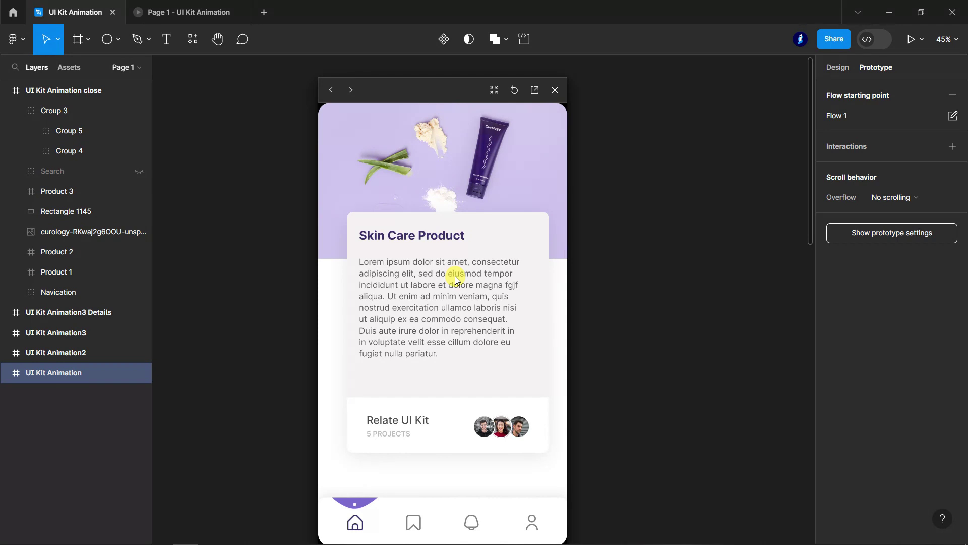
{"action": "left_click", "coordinate": [338, 119]}
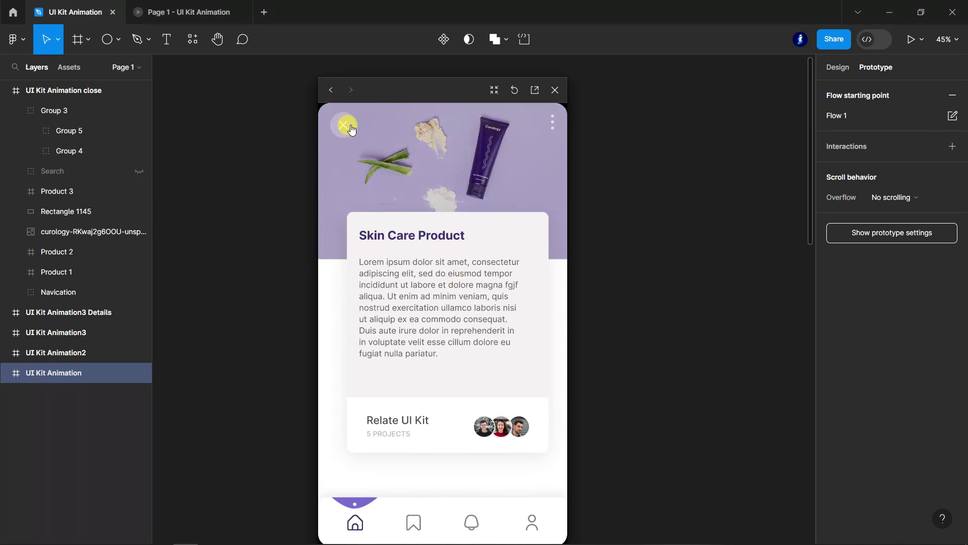
{"action": "left_click", "coordinate": [345, 127]}
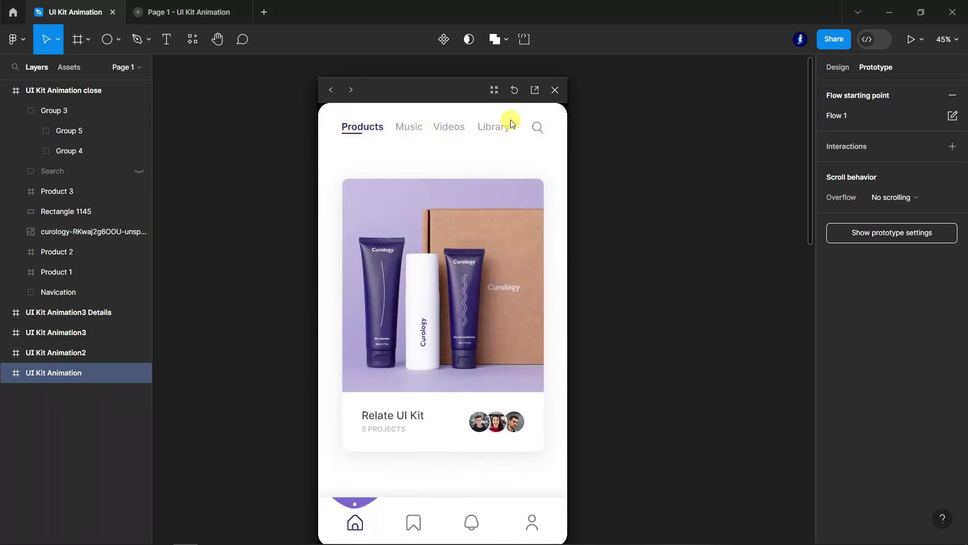
{"action": "left_click", "coordinate": [555, 89]}
Change the trigger of the details header image's link to UI Kit Animation close to While hovering
{"action": "scroll", "coordinate": [625, 312], "scroll_direction": "up", "scroll_amount": 2}
{"action": "scroll", "coordinate": [624, 310], "scroll_direction": "down", "scroll_amount": 2}
{"action": "scroll", "coordinate": [623, 309], "scroll_direction": "down", "scroll_amount": 3}
{"action": "left_click", "coordinate": [502, 292]}
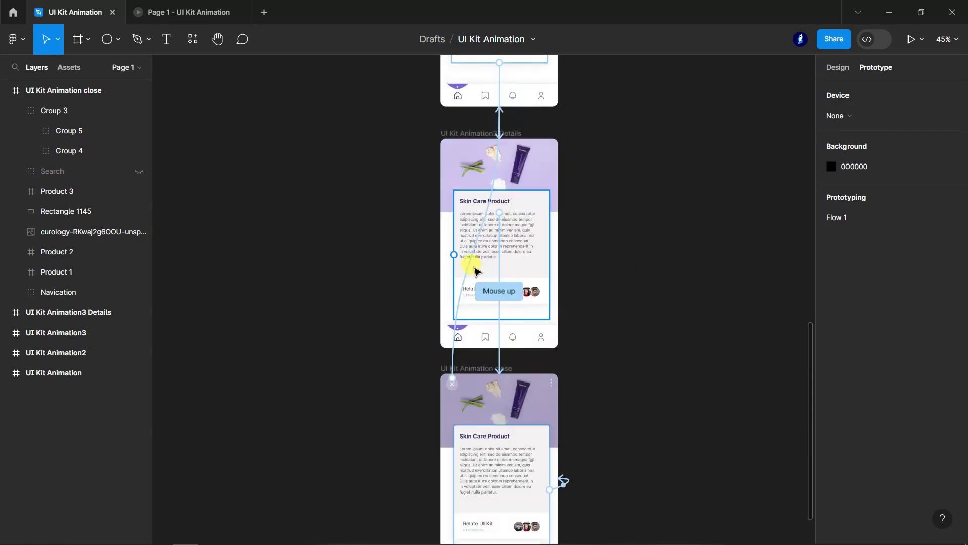
{"action": "left_click", "coordinate": [499, 269]}
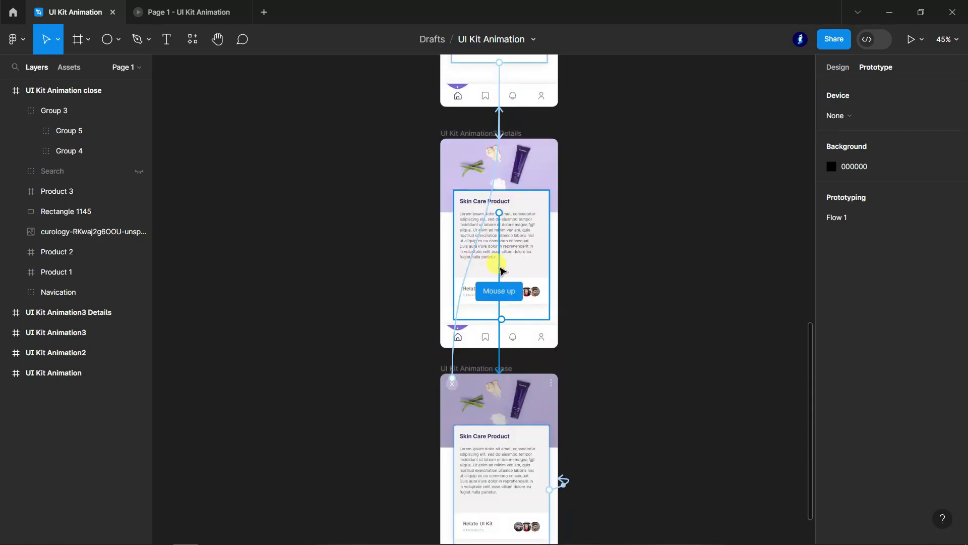
{"action": "left_click_drag", "start_coordinate": [501, 267], "coordinate": [504, 199]}
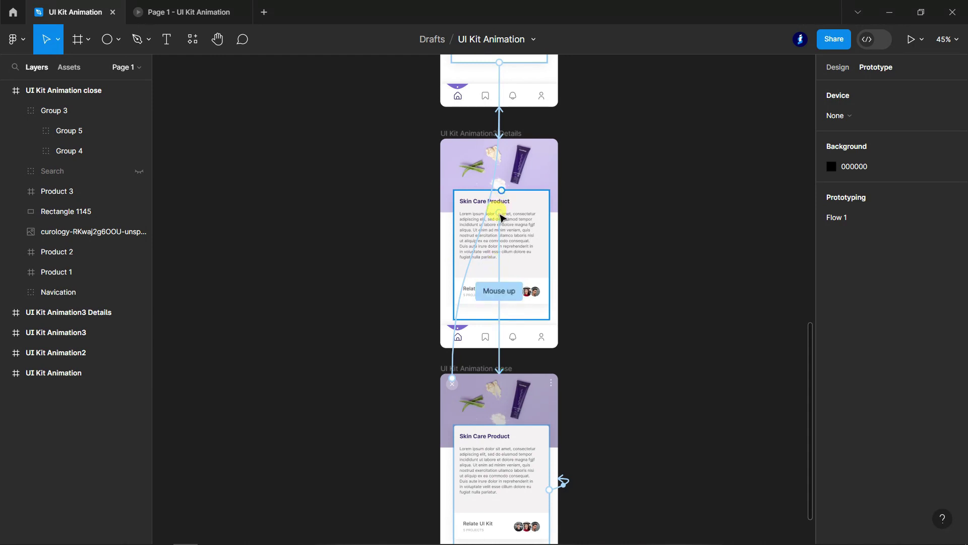
{"action": "left_click", "coordinate": [500, 268]}
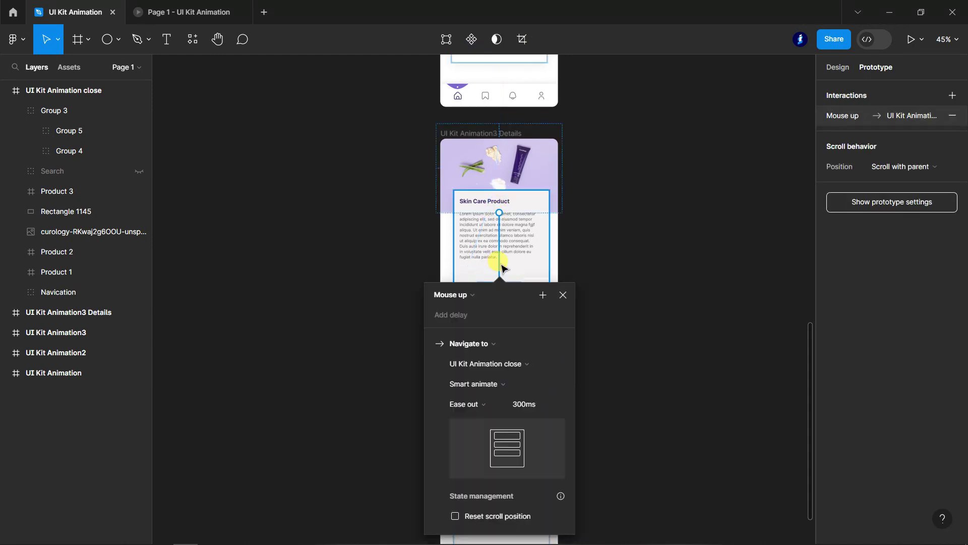
{"action": "left_click", "coordinate": [476, 294]}
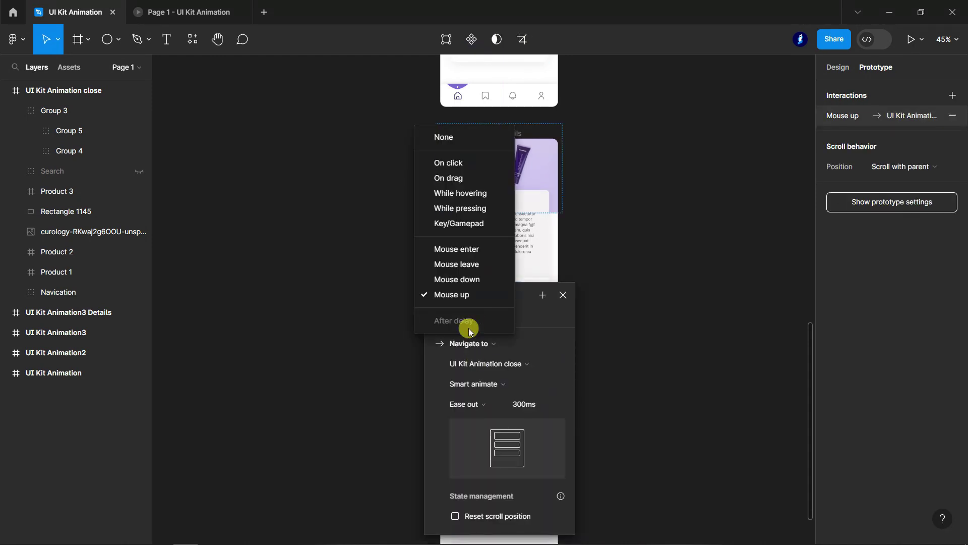
{"action": "left_click", "coordinate": [483, 201]}
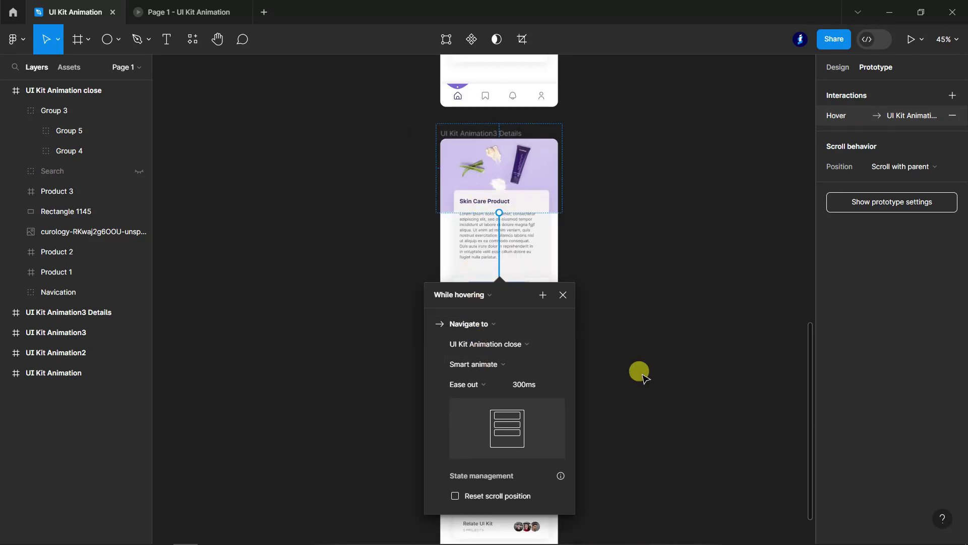
{"action": "left_click", "coordinate": [643, 377]}
Test the full prototype in presentation view, repeatedly opening the product details and returning to the cards with the close button
{"action": "left_click", "coordinate": [229, 11]}
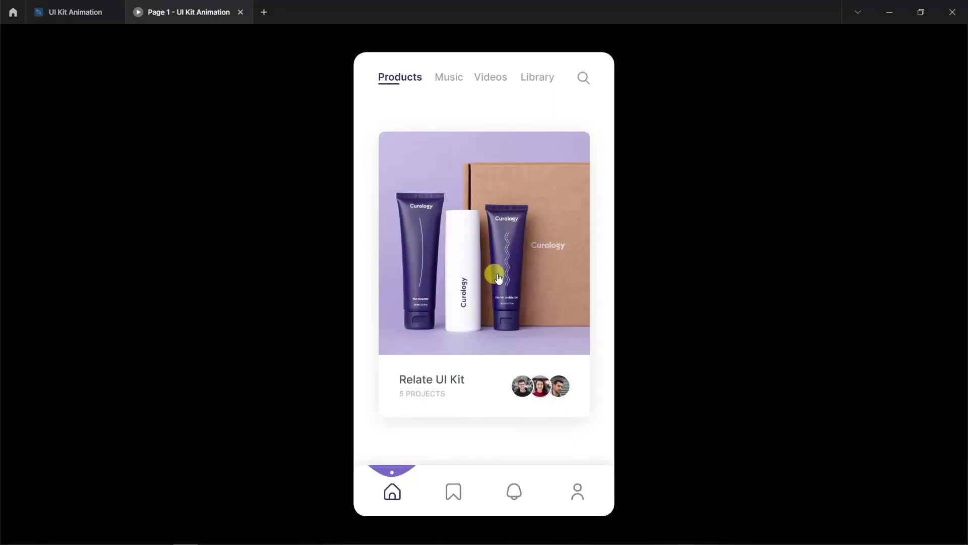
{"action": "mouse_move", "coordinate": [498, 277]}
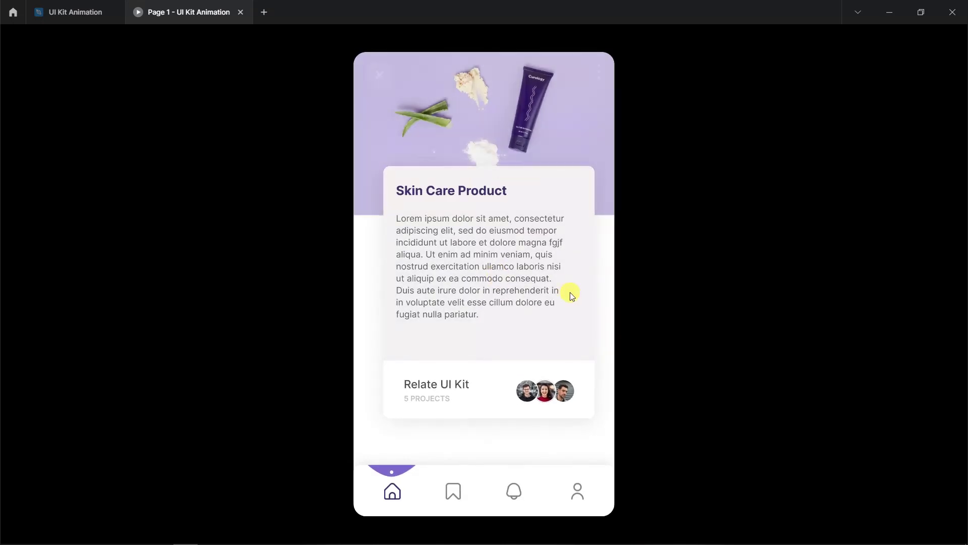
{"action": "left_click", "coordinate": [381, 76]}
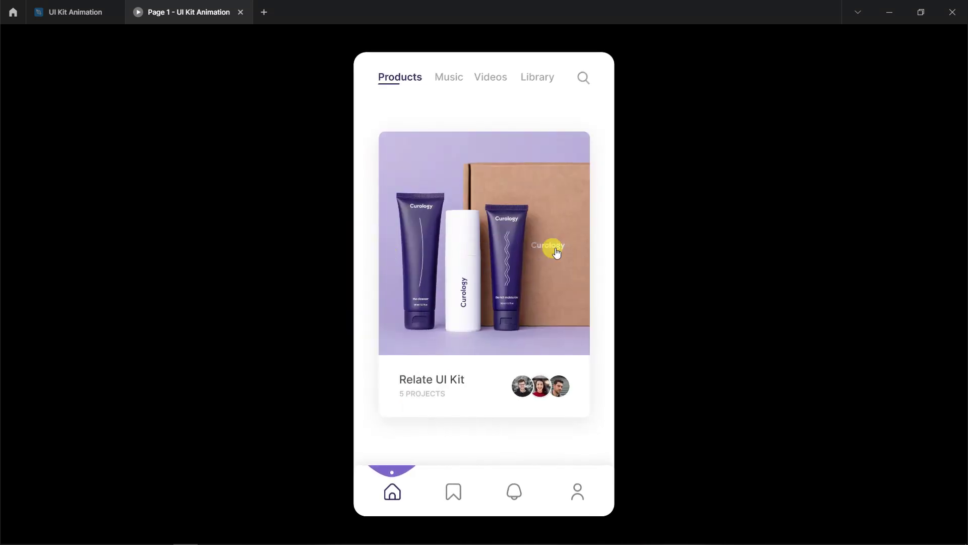
{"action": "left_click", "coordinate": [453, 231]}
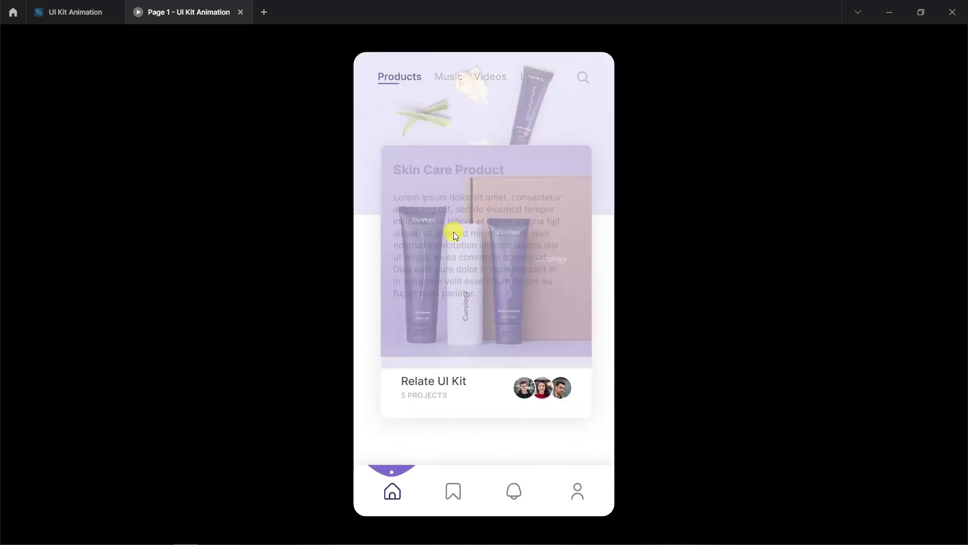
{"action": "left_click", "coordinate": [380, 76]}
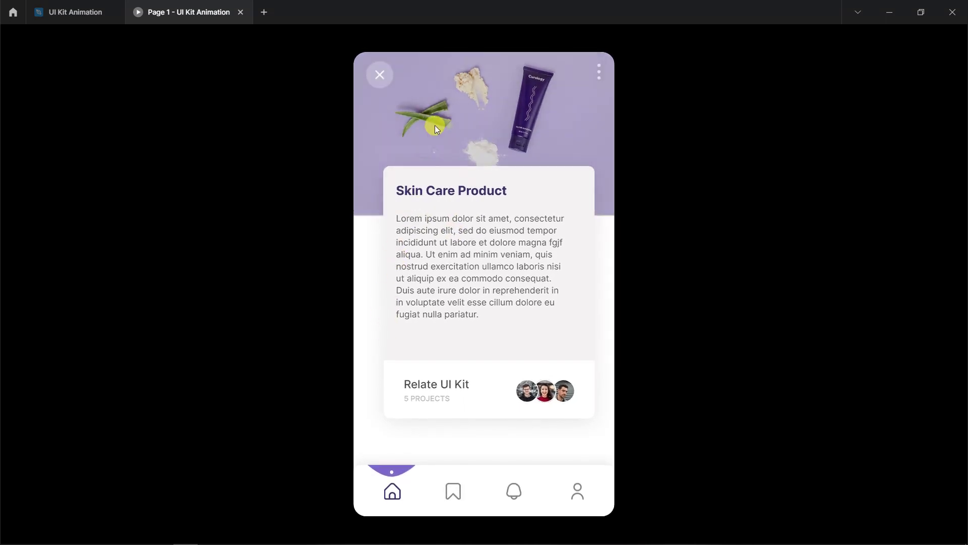
{"action": "left_click", "coordinate": [383, 76]}
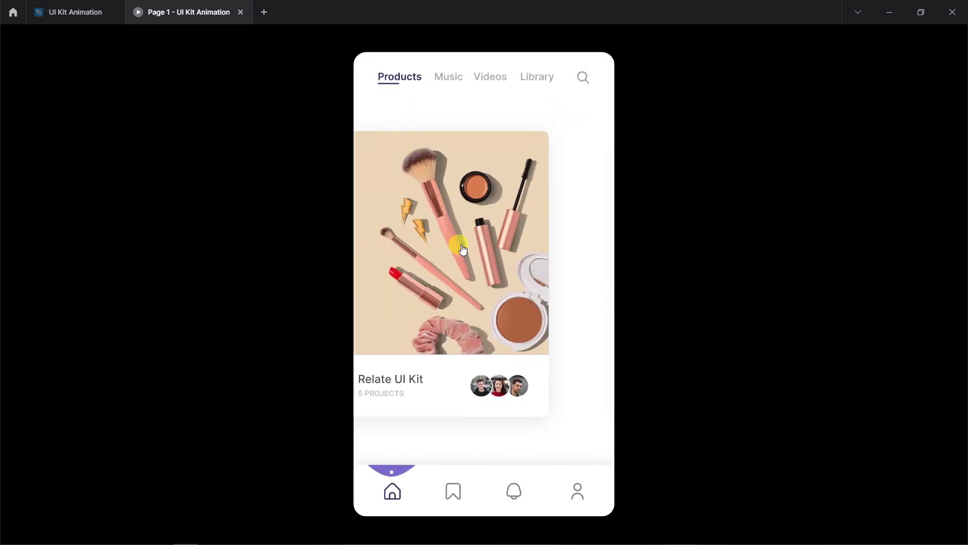
{"action": "left_click", "coordinate": [485, 247]}
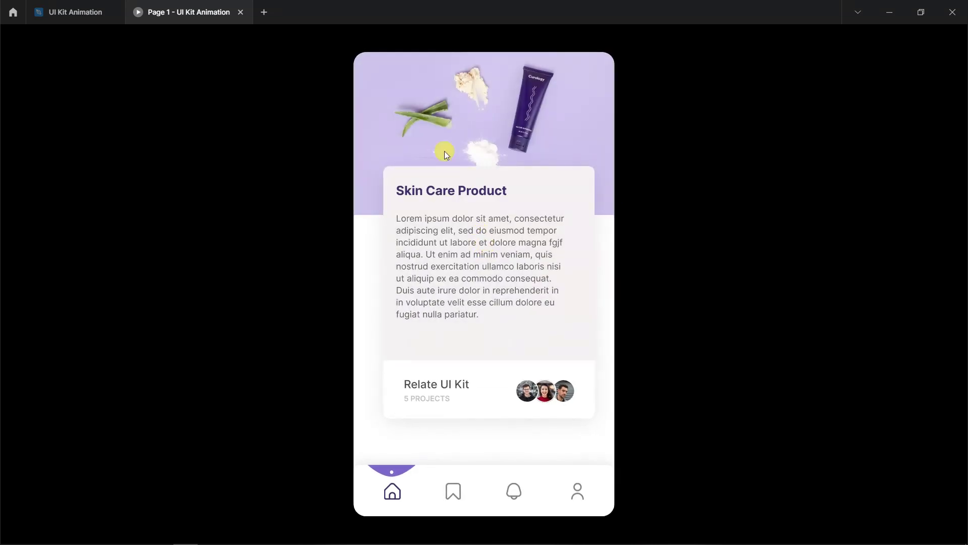
{"action": "left_click", "coordinate": [379, 75]}
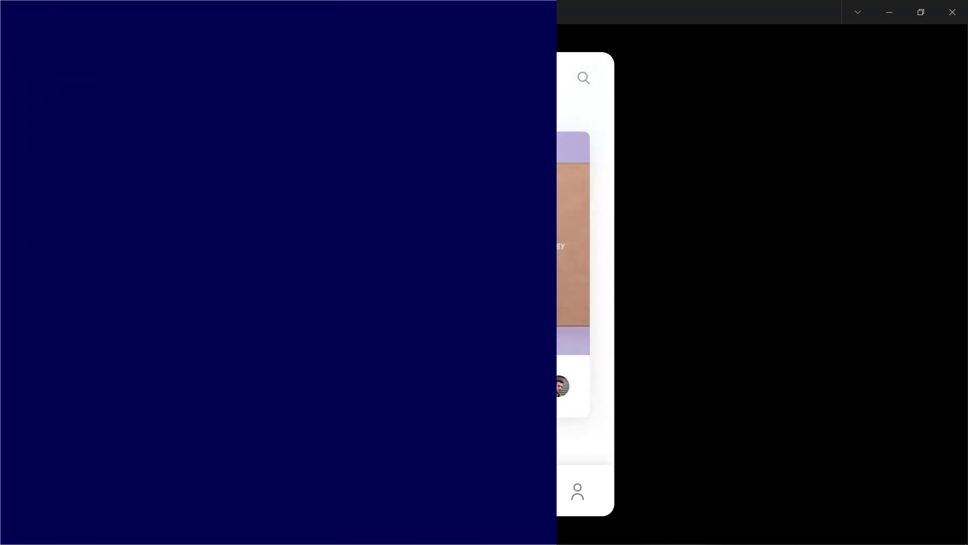